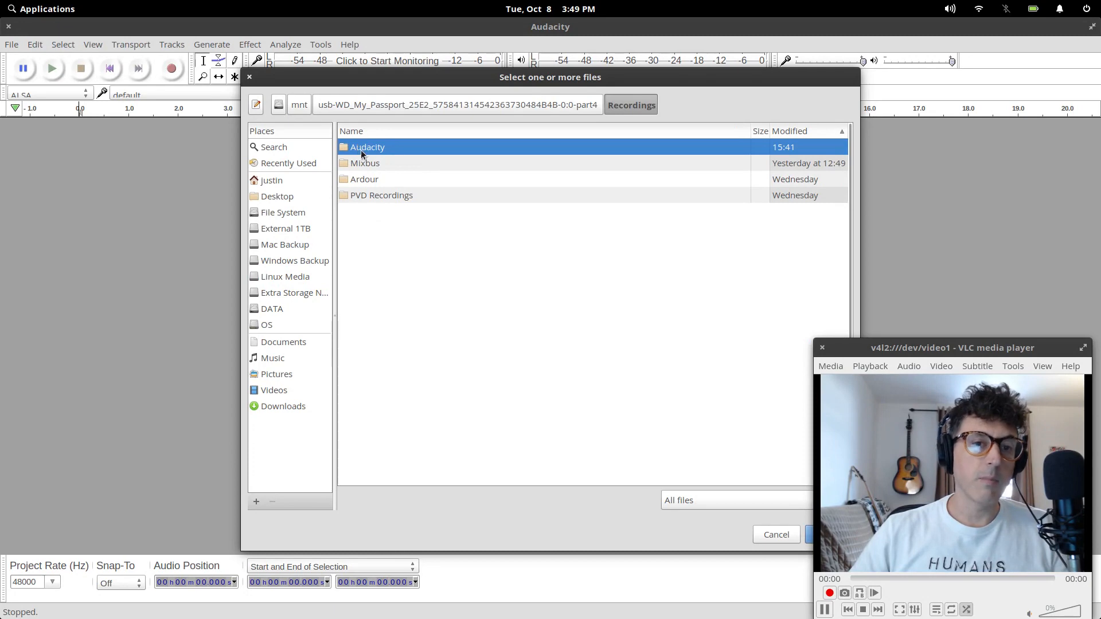
Open the umbrella sky demo project from the Audacity recordings folder and fit its window beside the JACK and VLC windows
double_click(349, 147)
double_click(346, 163)
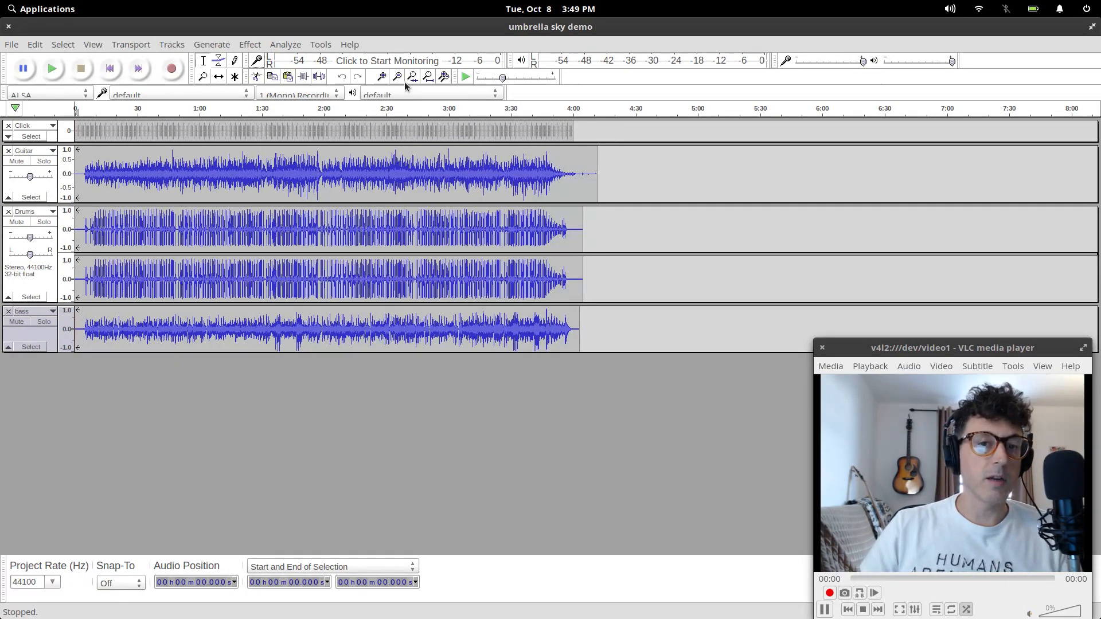
click(1092, 27)
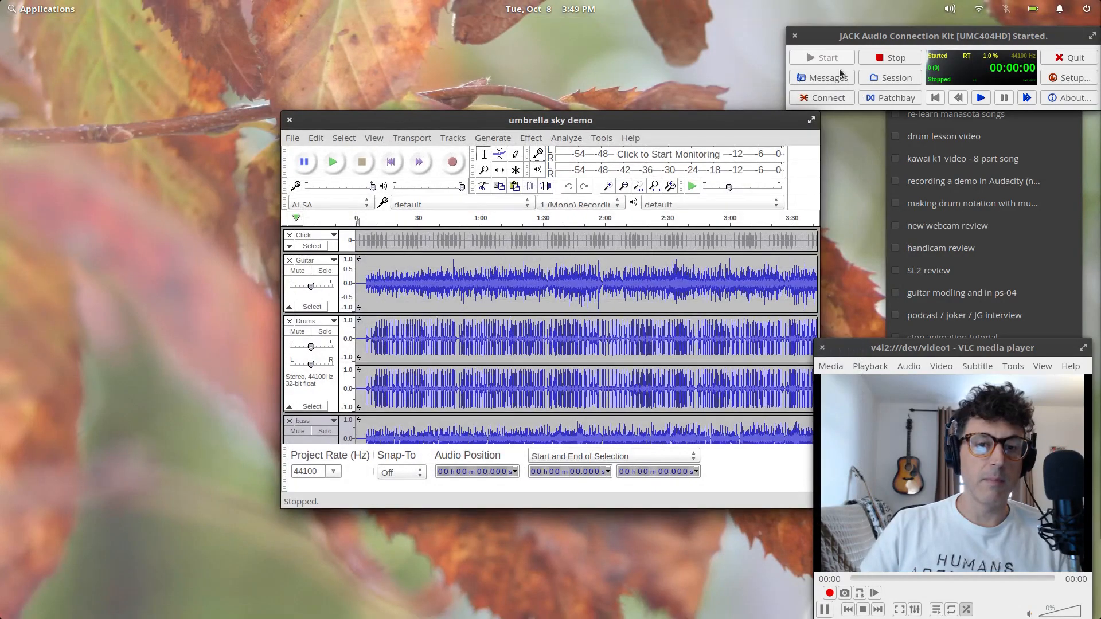
drag(725, 124, 470, 41)
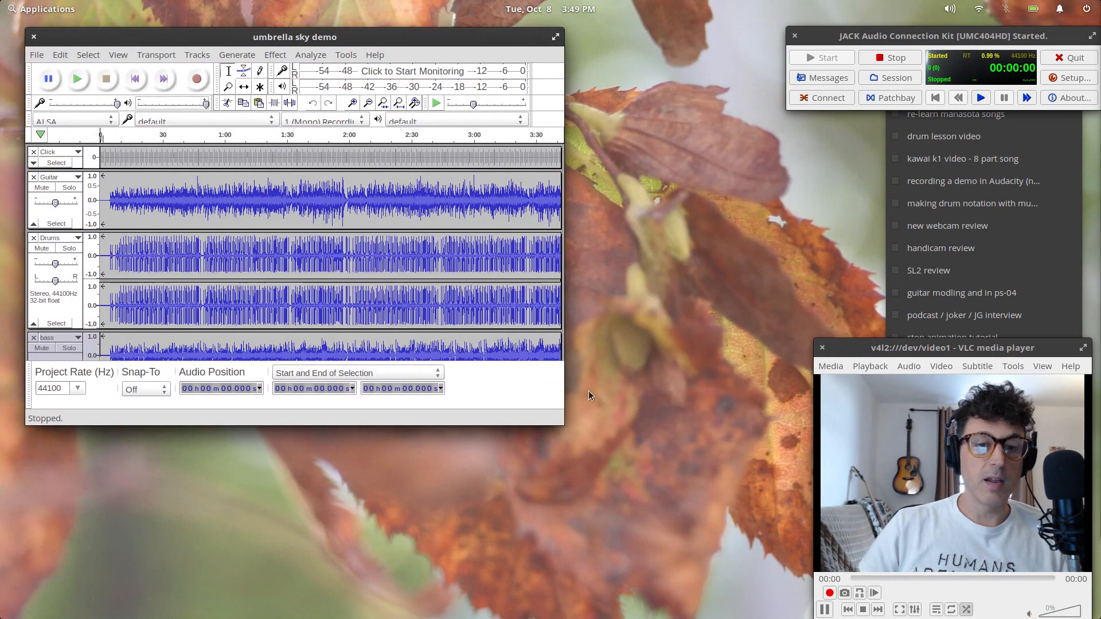
drag(562, 425, 716, 549)
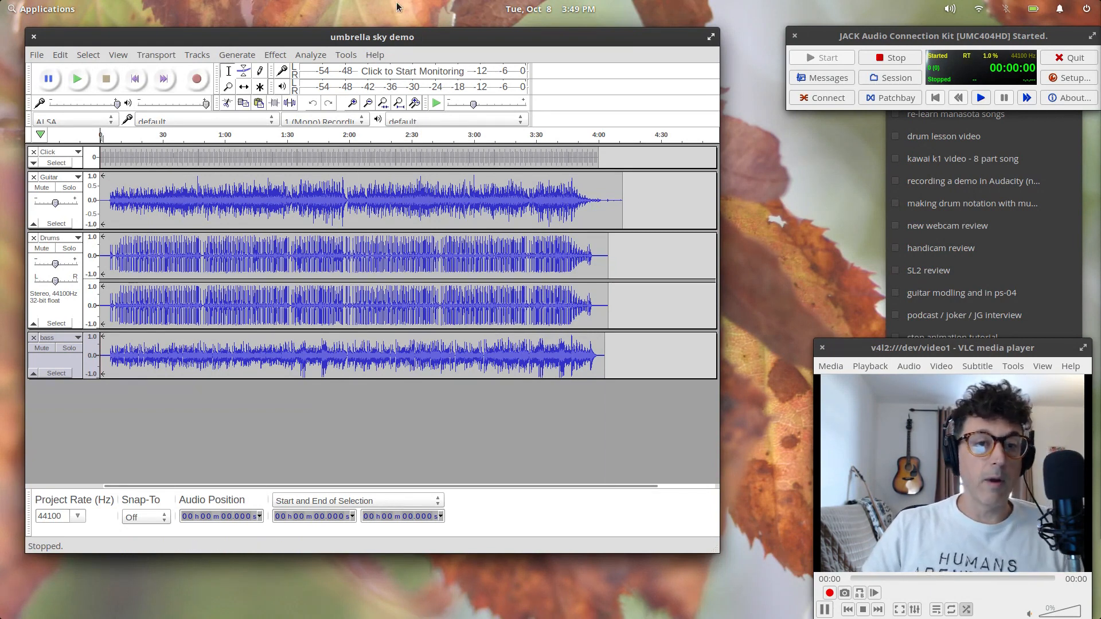
Play the opening of the full mix and stop playback
click(77, 80)
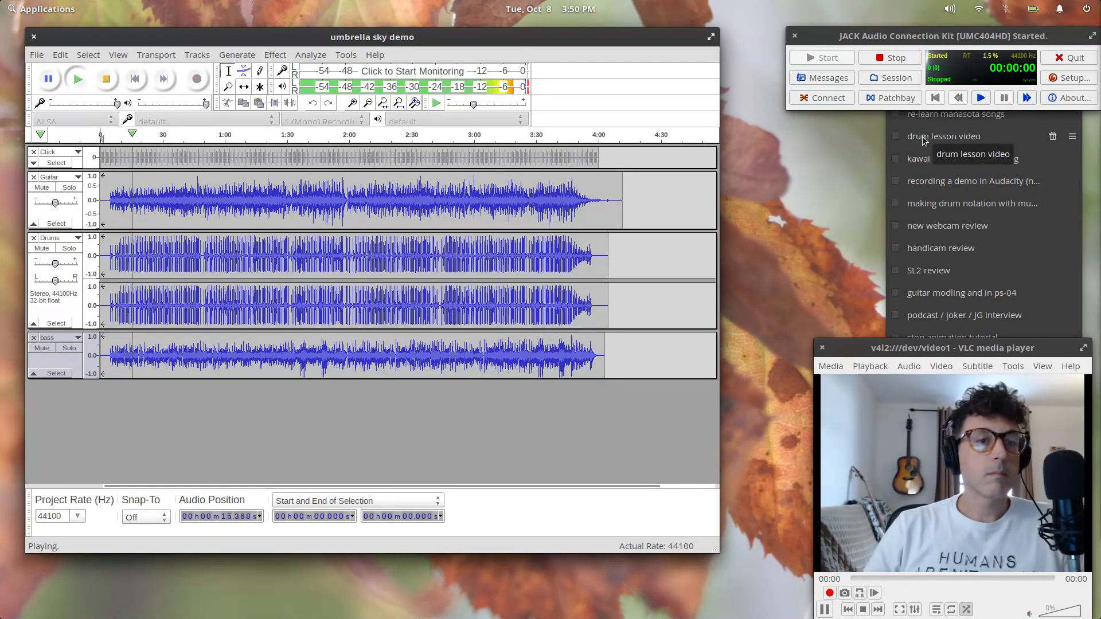
click(108, 80)
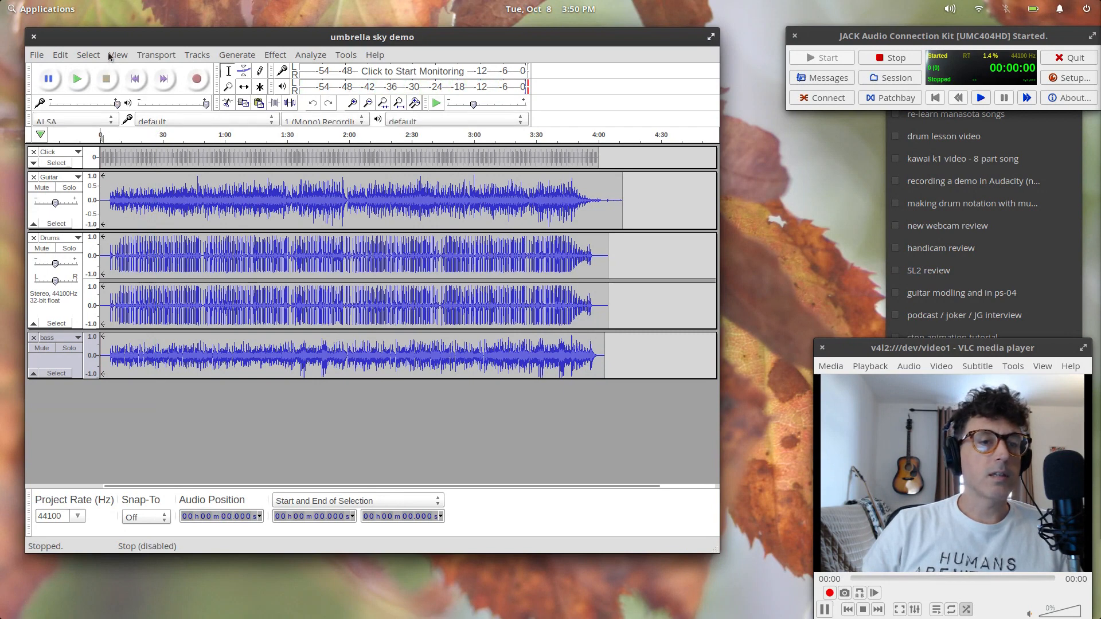
Solo and duplicate the Drums track, placing the copy directly beneath the original and above the bass track
click(69, 248)
click(47, 310)
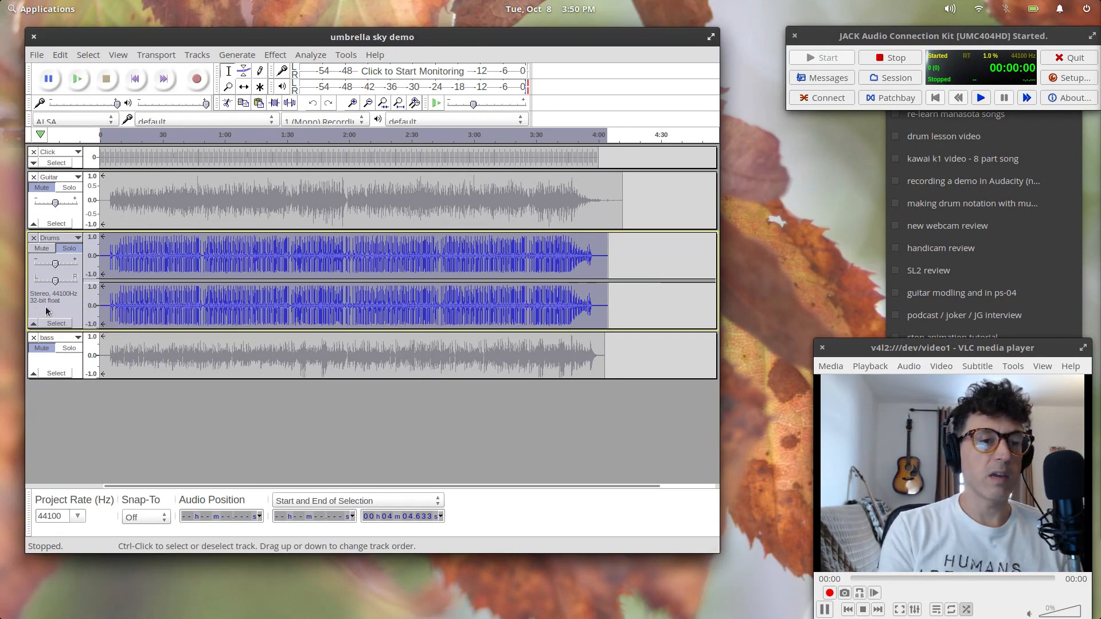
key(ctrl+d)
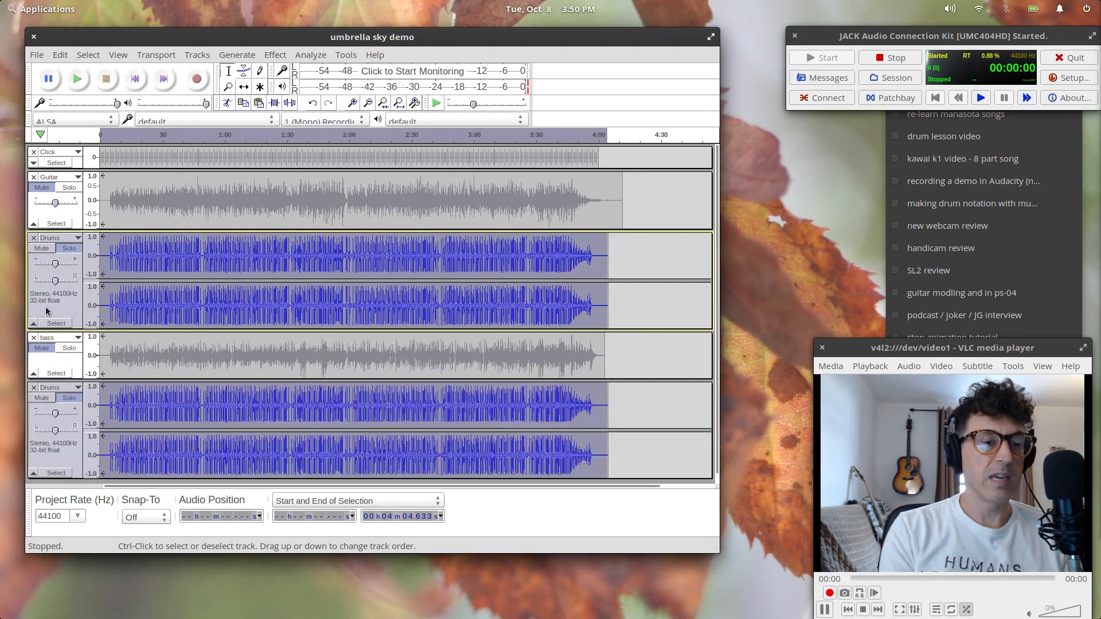
drag(44, 450, 47, 348)
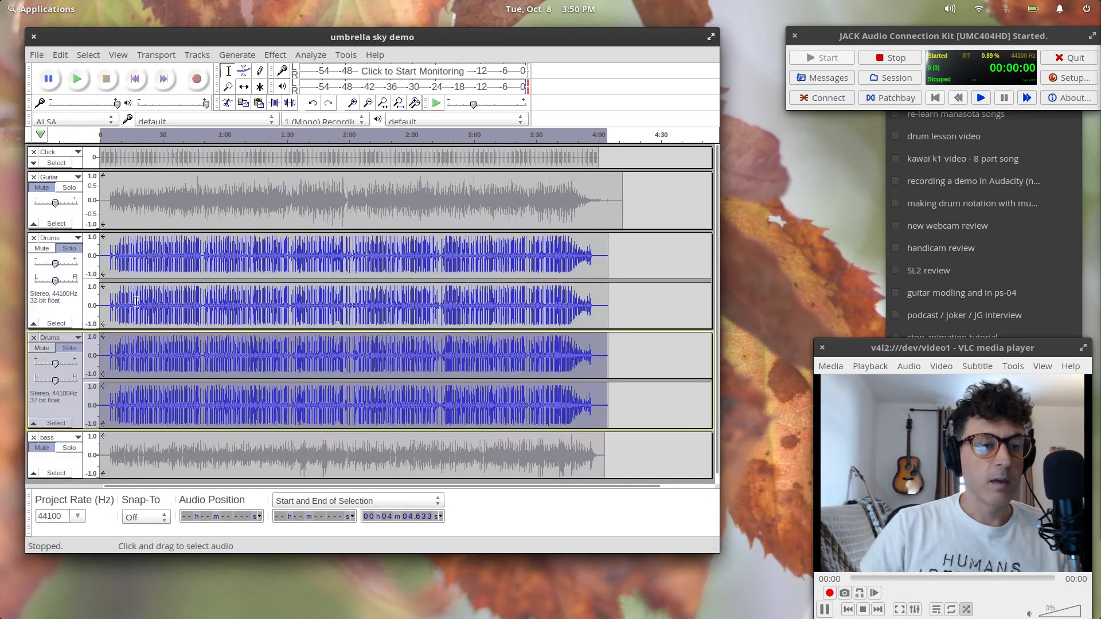
Solo only the duplicate Drums track and collapse the original Drums track
click(68, 249)
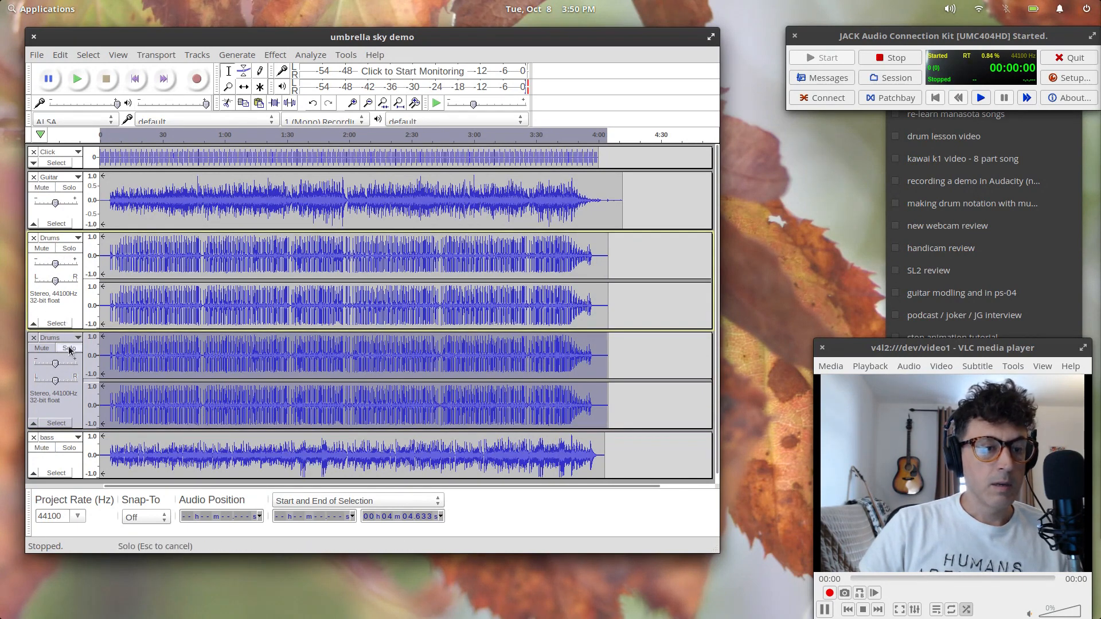
click(69, 348)
click(33, 323)
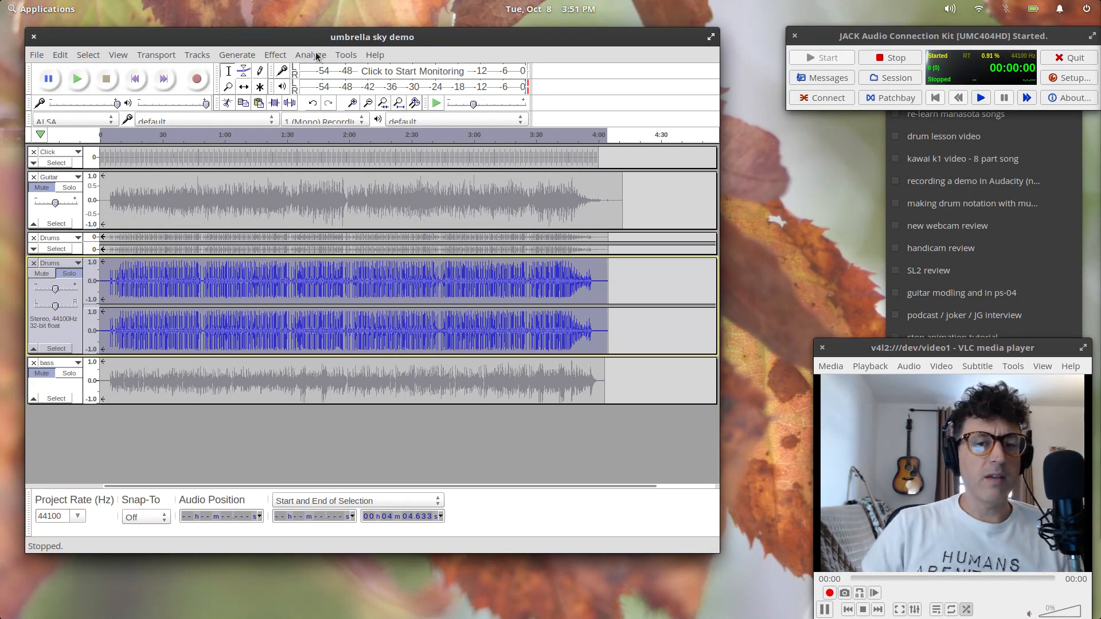
Preview the Reverb effect on the duplicate Drums track with the existing settings and close it without applying
click(275, 54)
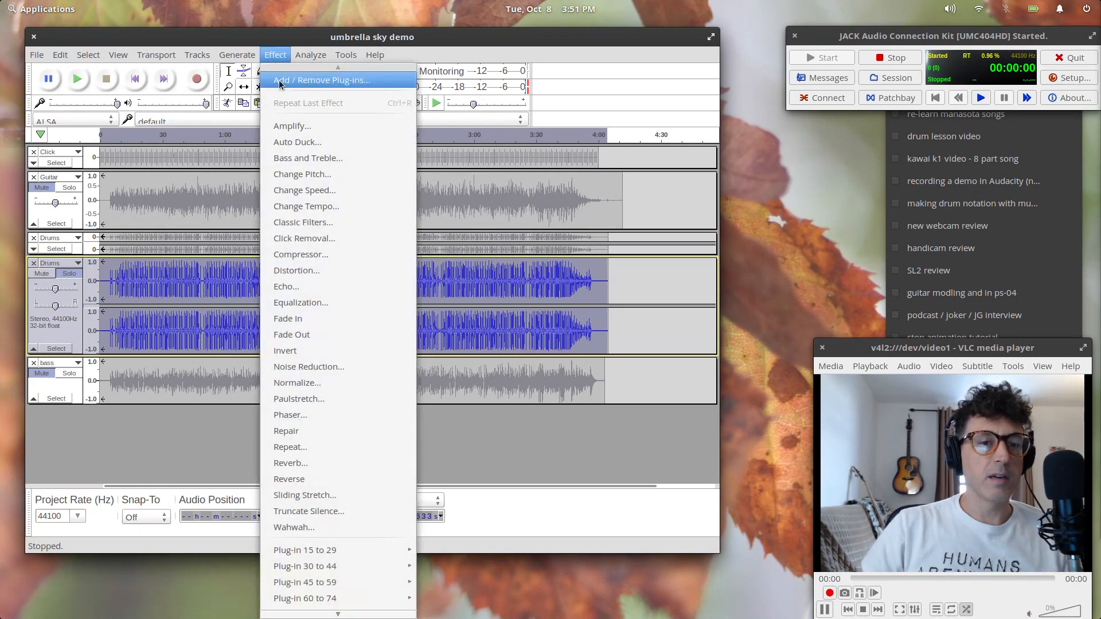
mouse_move(335, 552)
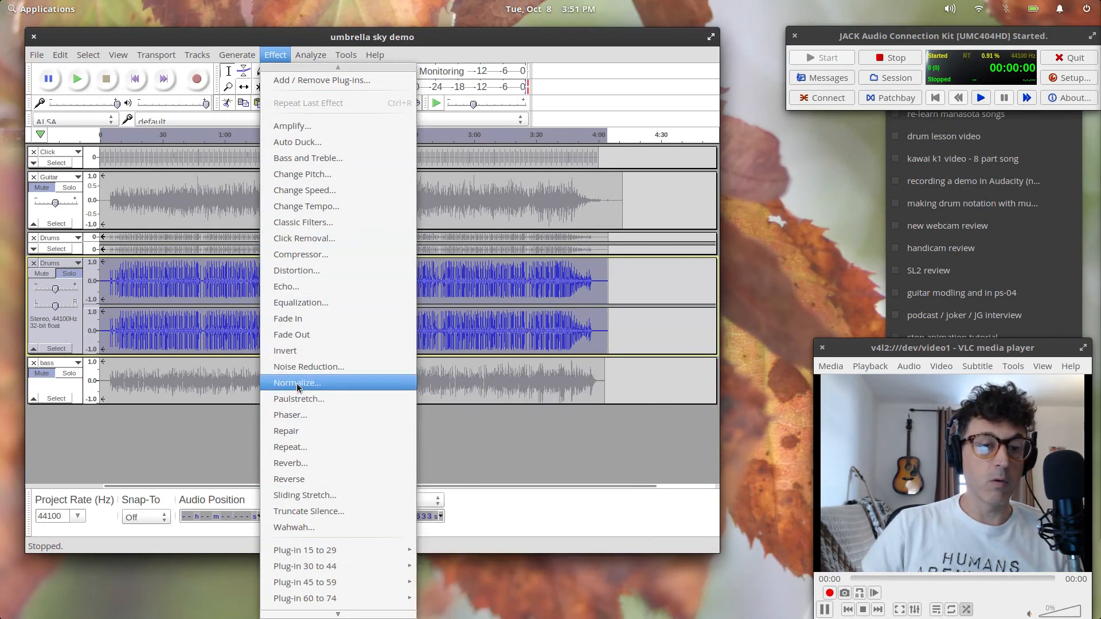
click(312, 465)
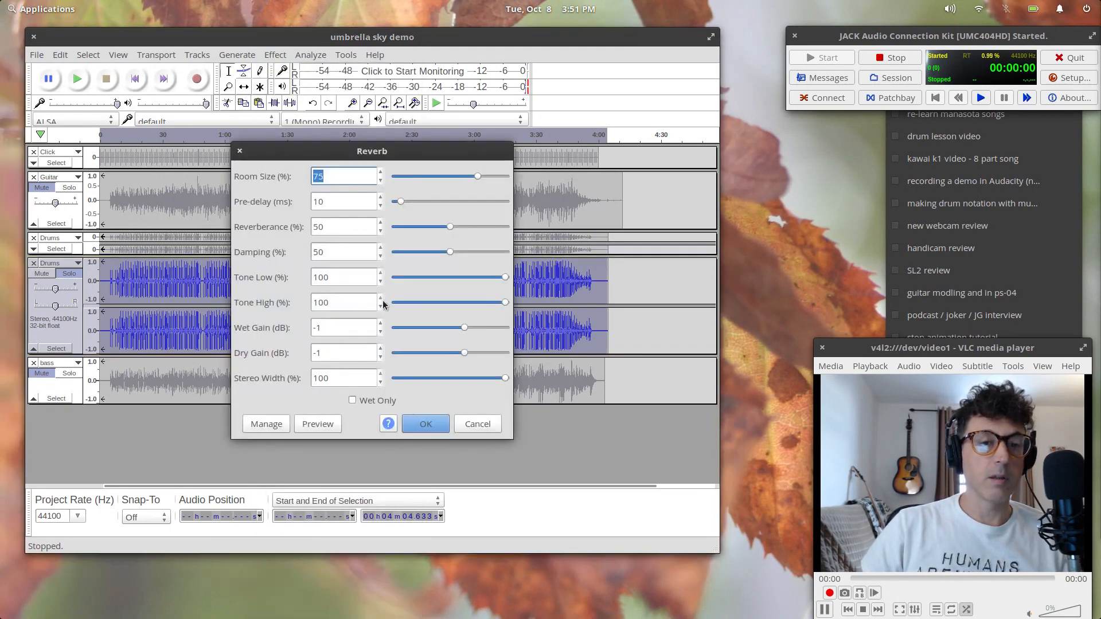
click(318, 424)
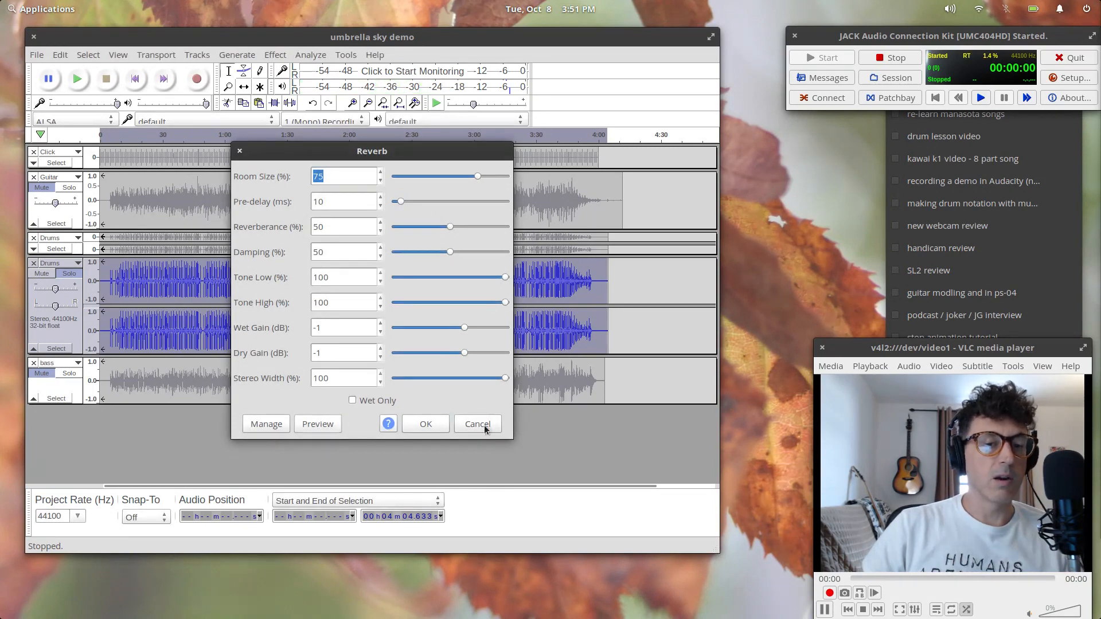
click(477, 424)
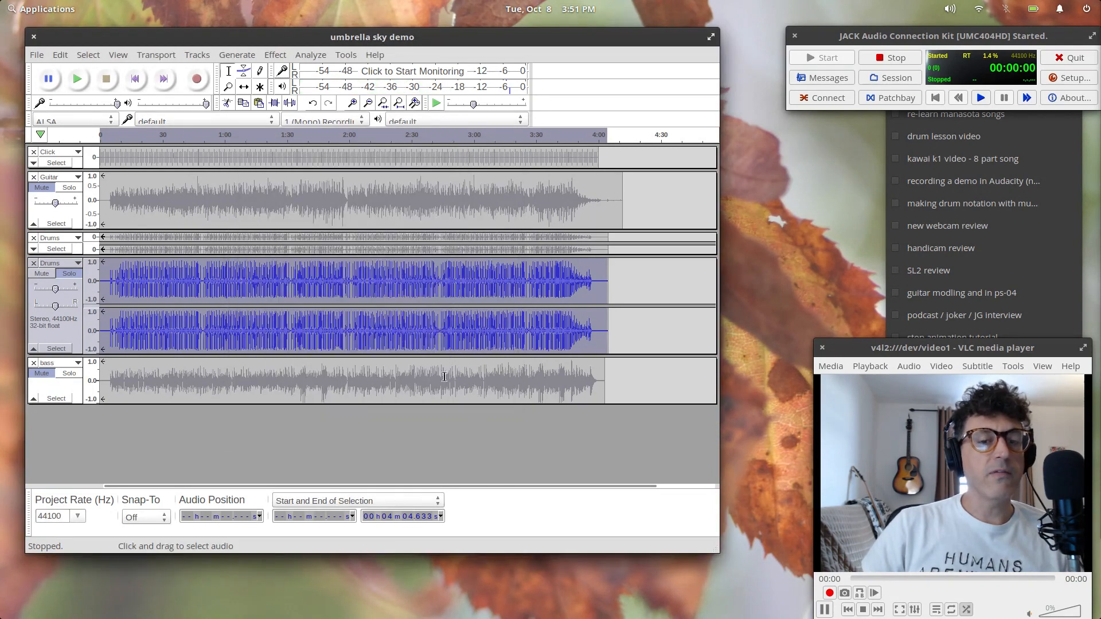
Set the effects preview length to 20 seconds in the playback preferences
click(62, 55)
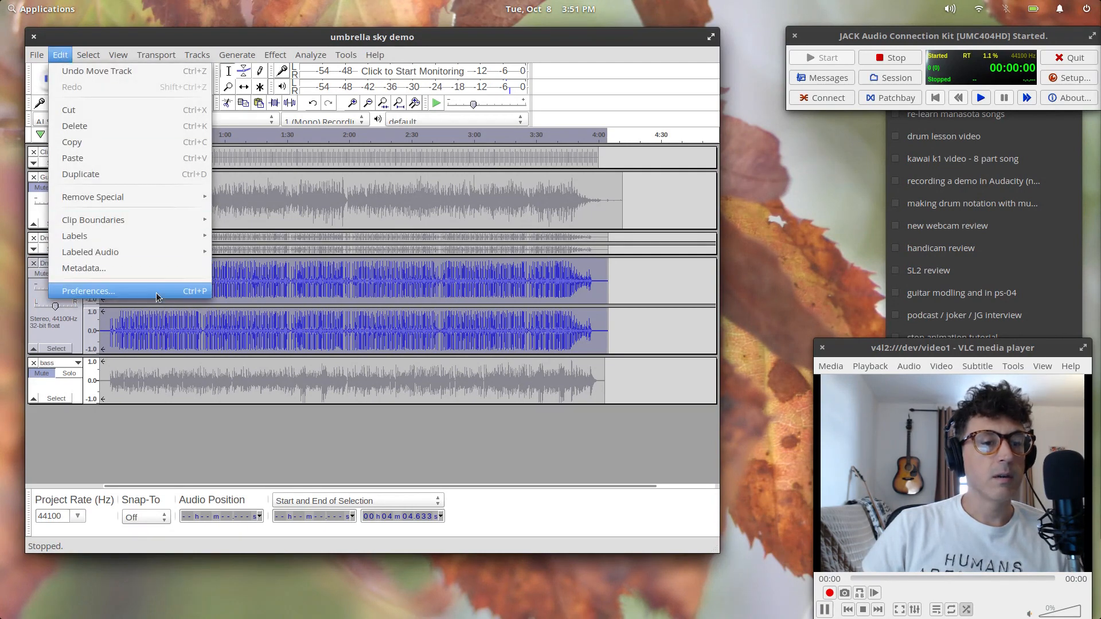
click(156, 293)
click(172, 193)
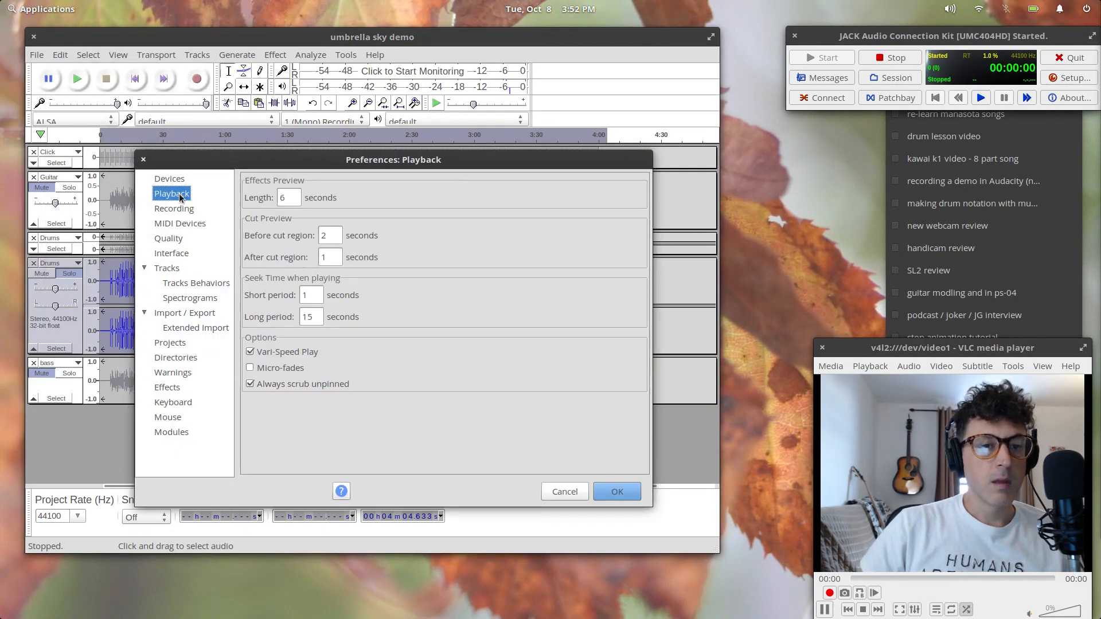
click(286, 199)
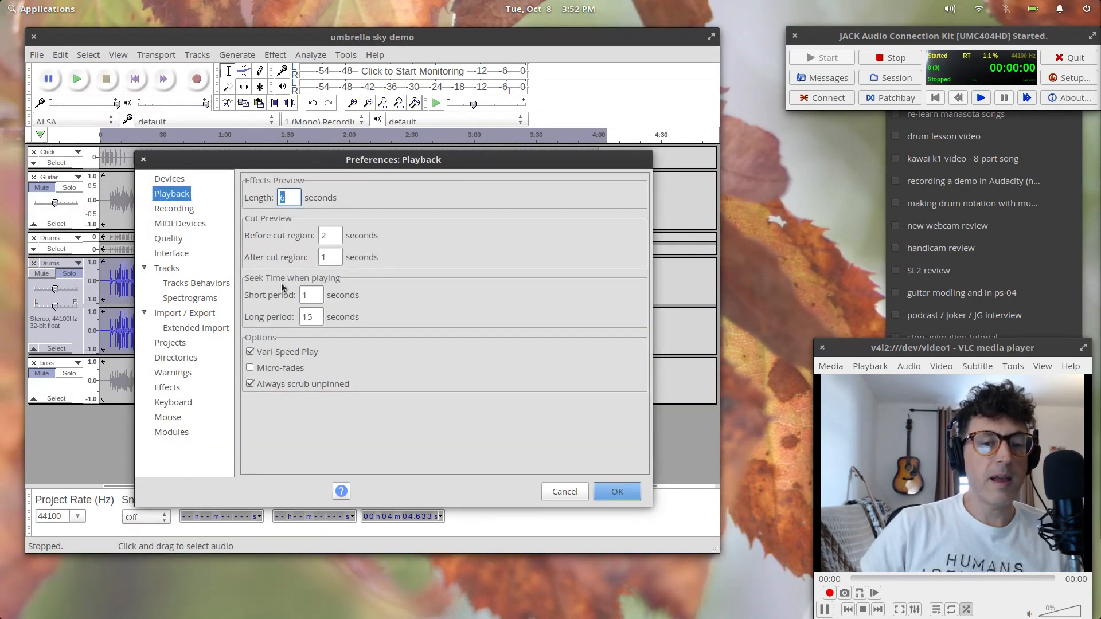
text(15)
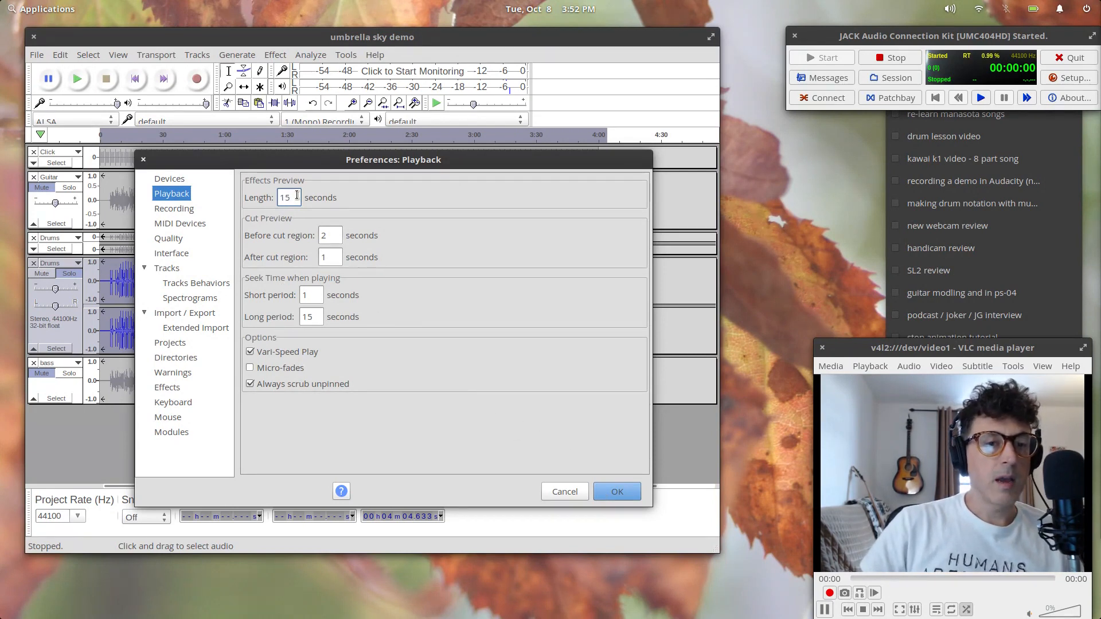
drag(297, 195, 243, 193)
text(20)
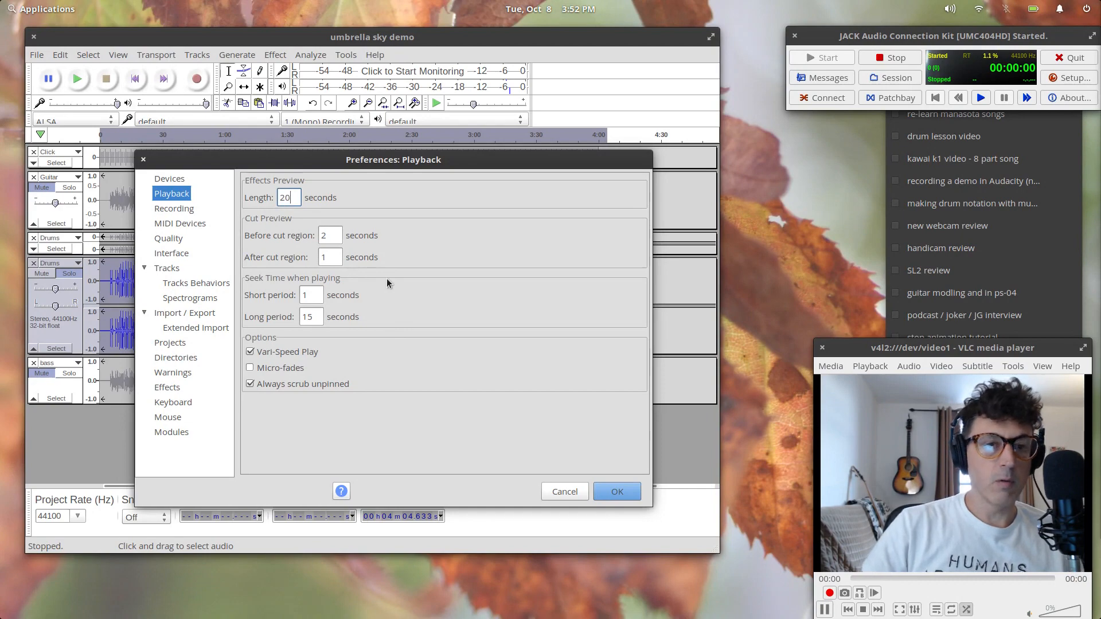
click(636, 497)
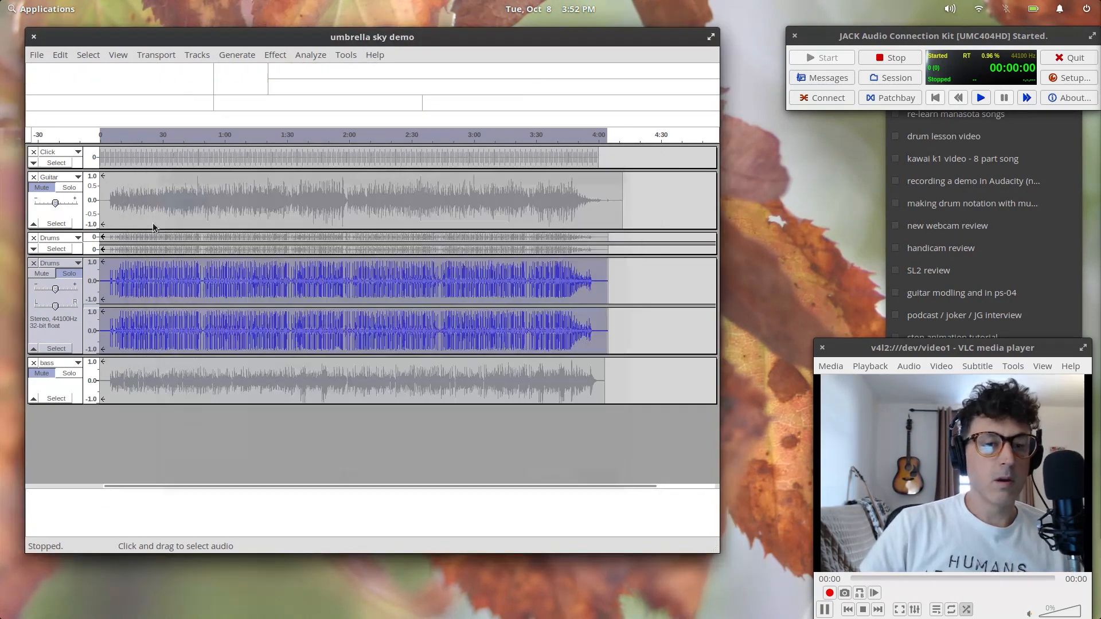
Preview Reverb on the duplicate Drums track again using the longer preview length, and cancel the effect
click(276, 55)
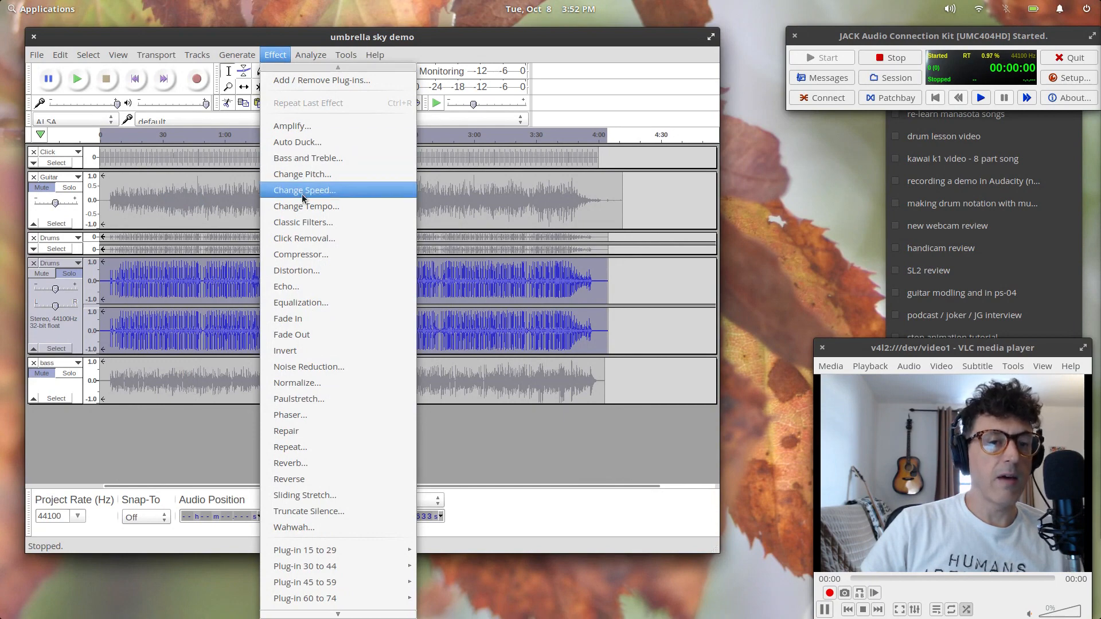
click(308, 462)
click(321, 429)
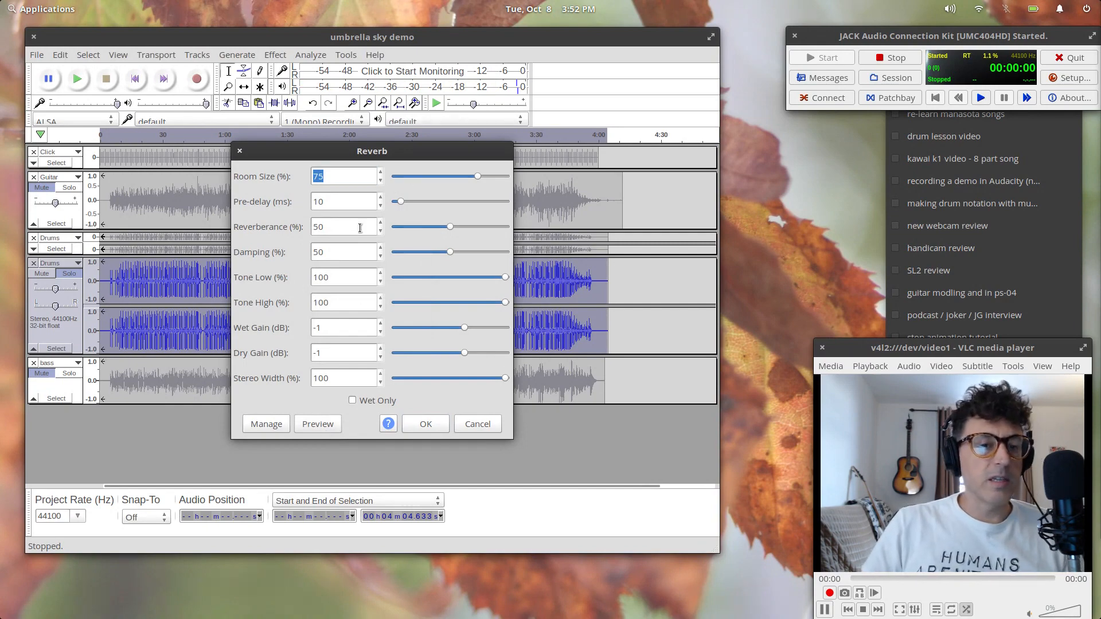
click(478, 425)
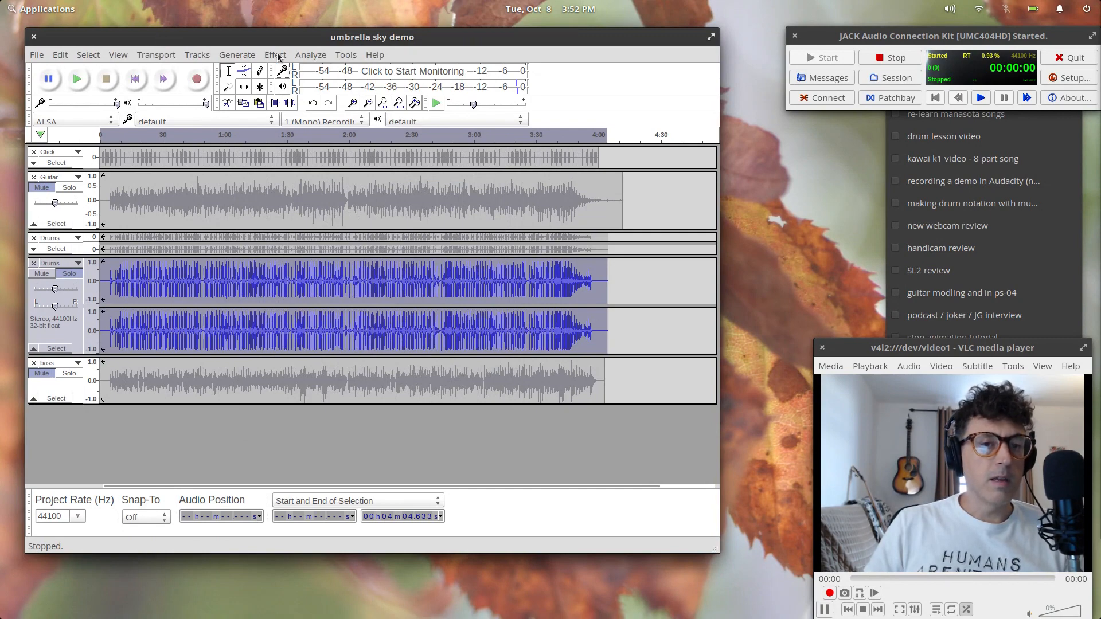
Open the LADSPA version of the GVerb plug-in (gverb_1216.so) for the duplicate Drums track
click(278, 56)
mouse_move(343, 548)
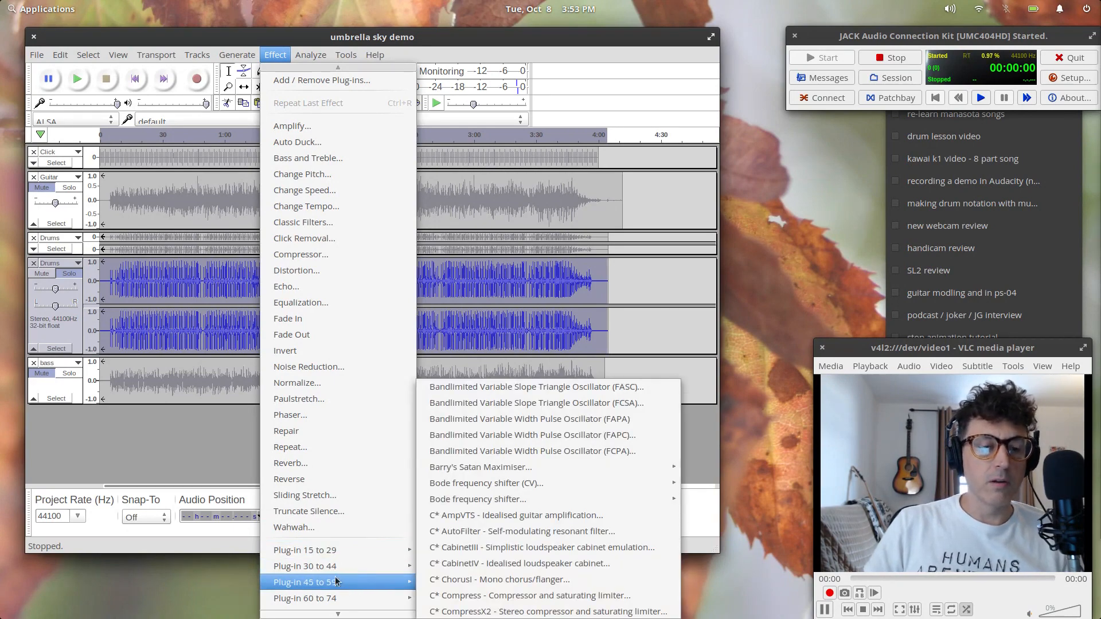
mouse_move(328, 596)
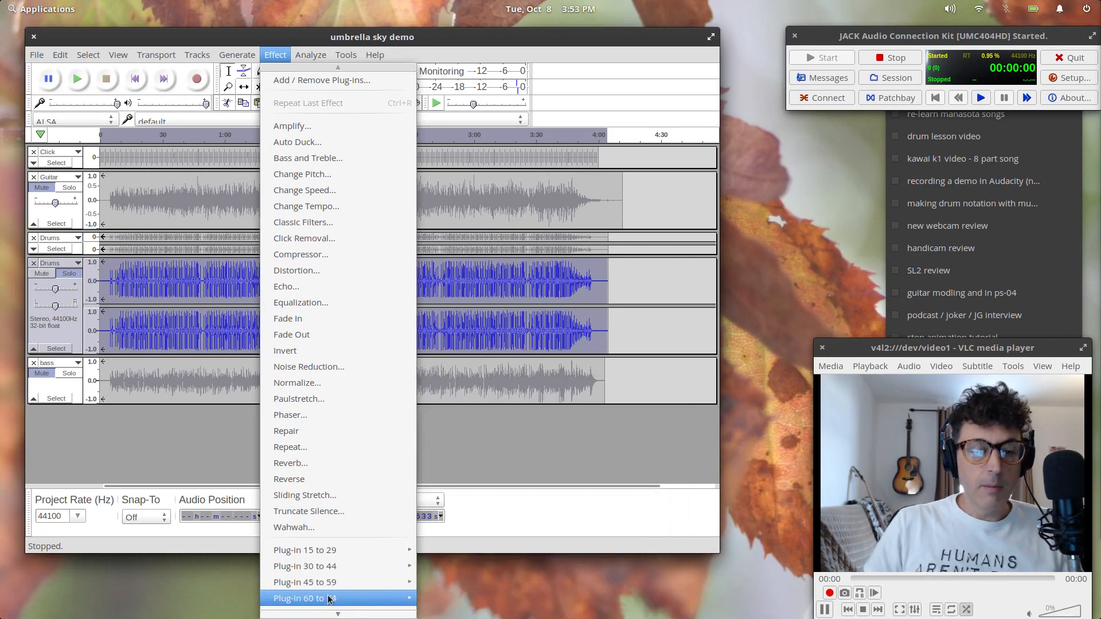
mouse_move(333, 616)
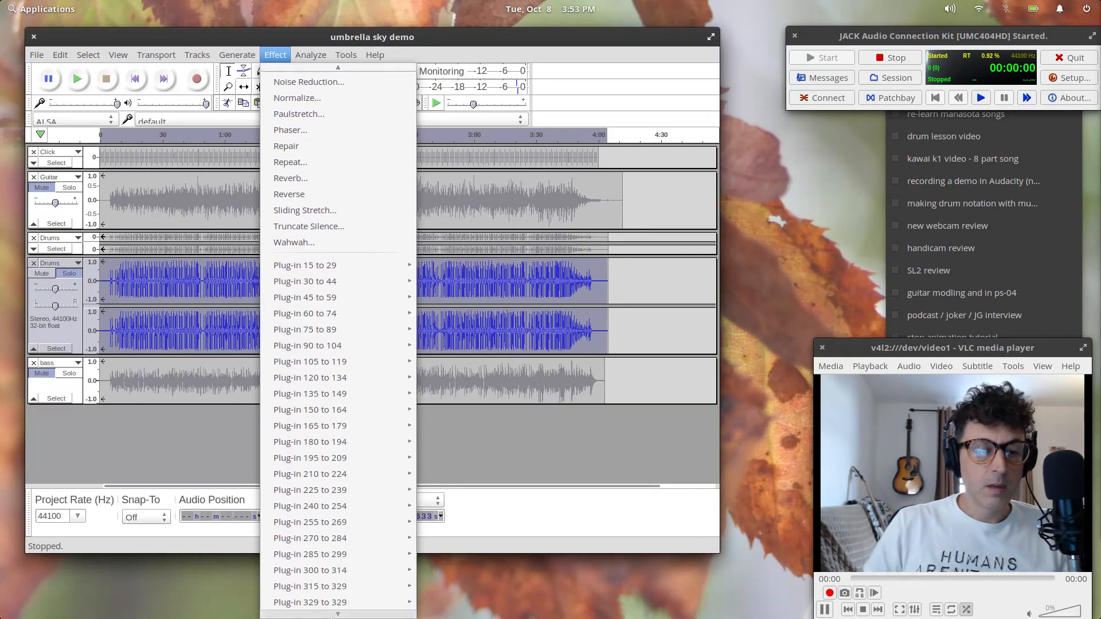
mouse_move(312, 459)
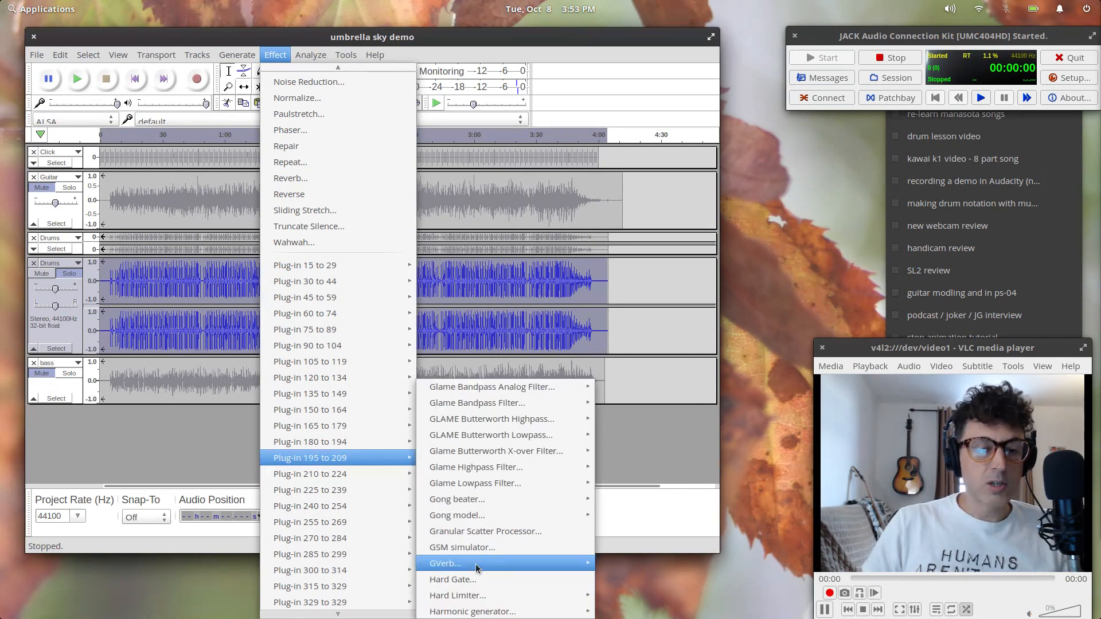
mouse_move(476, 566)
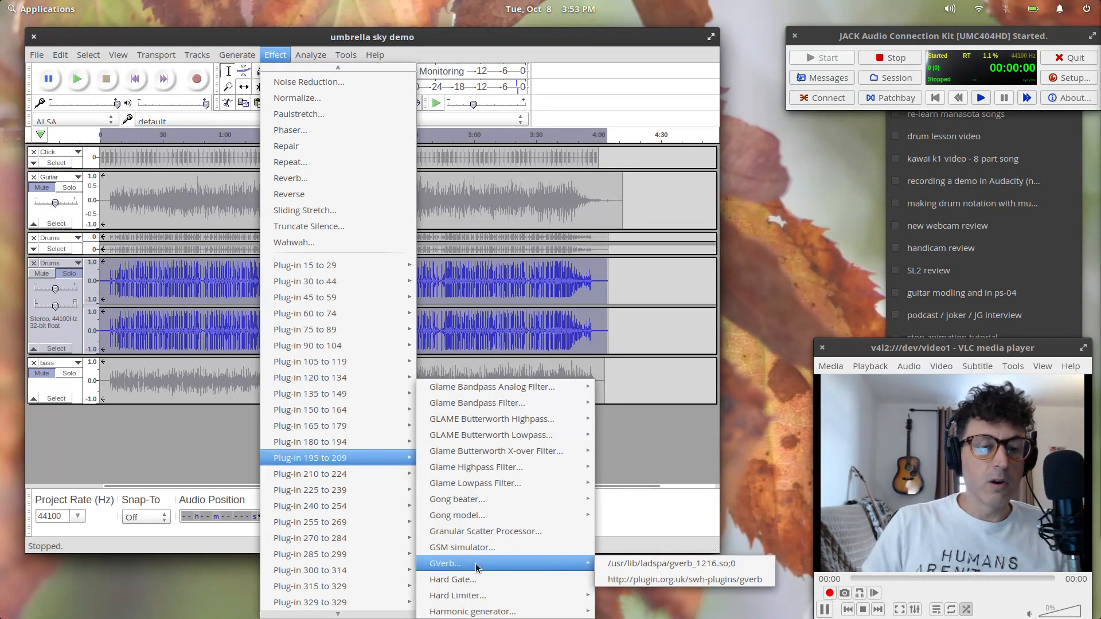
click(689, 563)
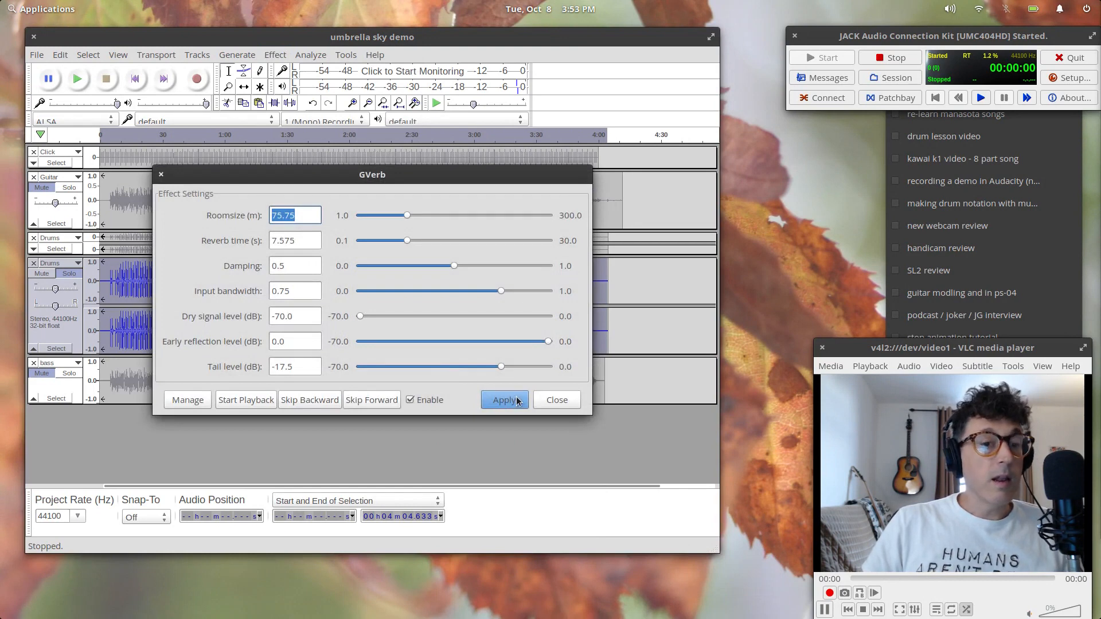
Audition GVerb in real time, raising the dry signal level to 0.0 dB, and close it without applying before stopping playback
click(259, 401)
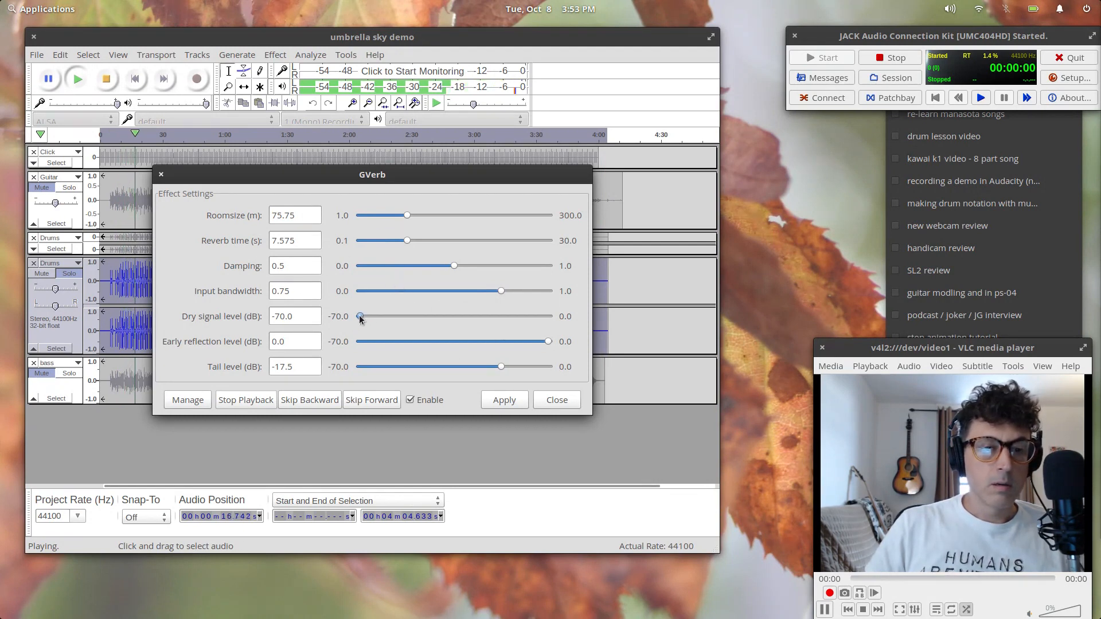
drag(360, 316, 549, 327)
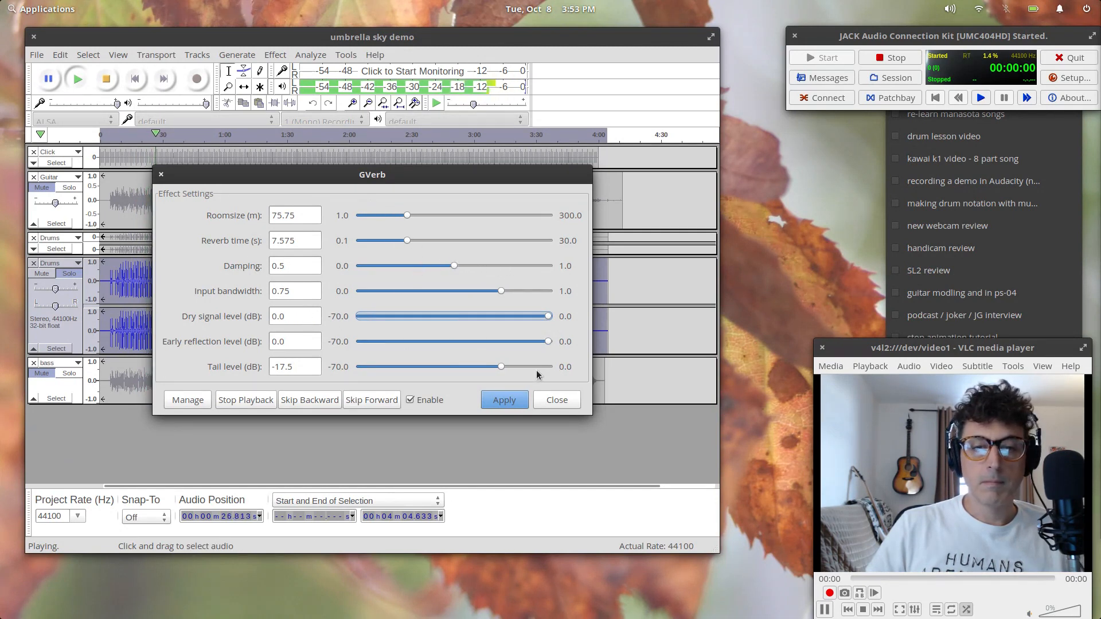
click(556, 400)
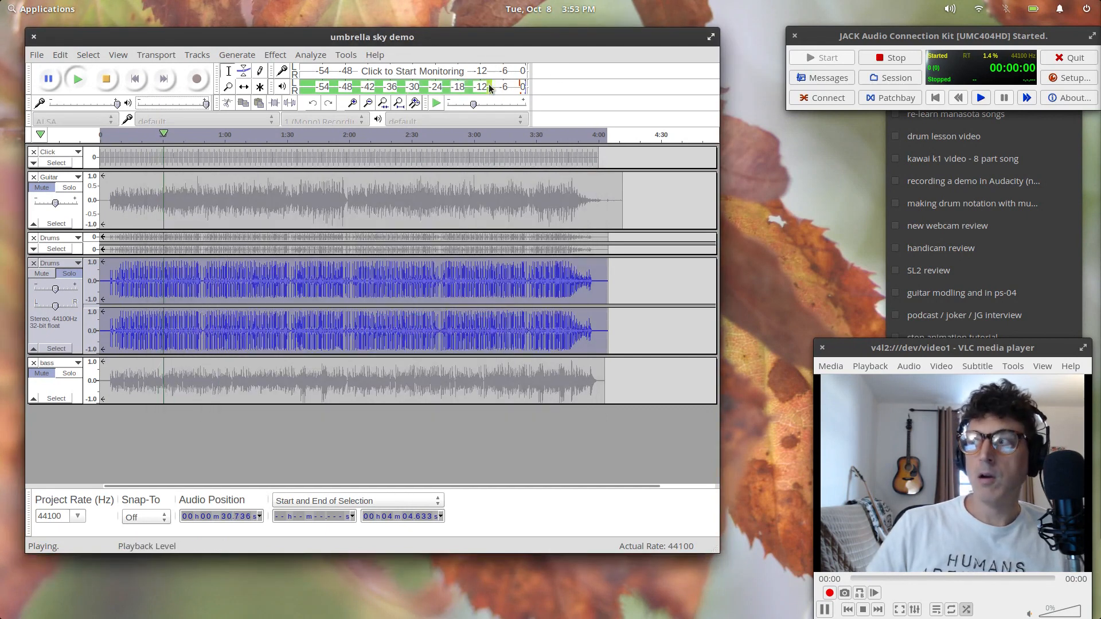
click(107, 78)
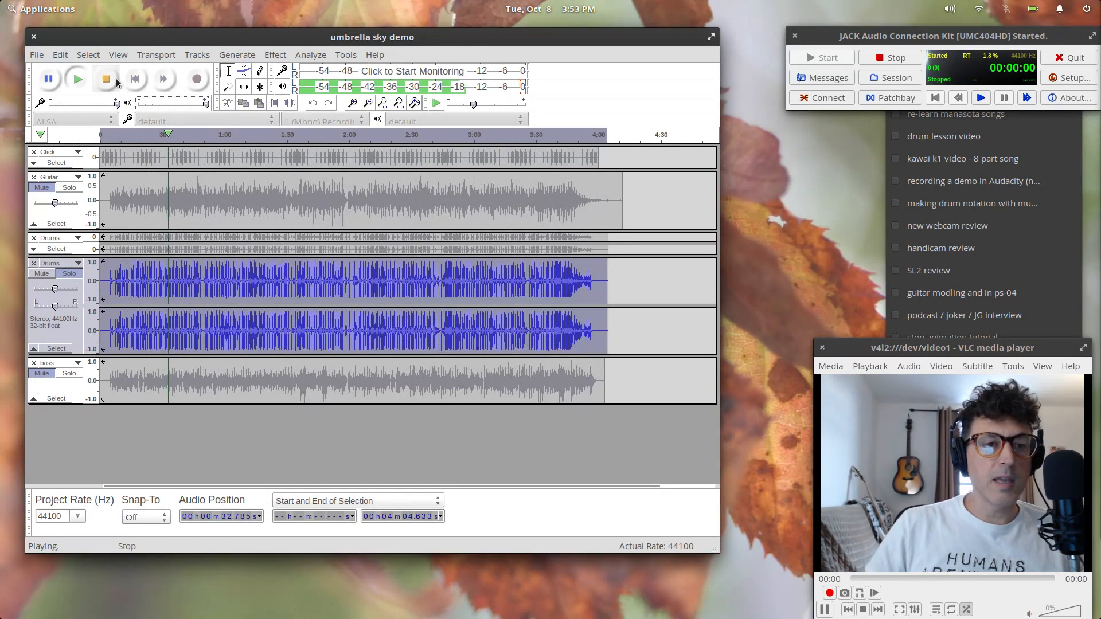
Open the TAP Reverberator plug-in for the duplicate Drums track
click(275, 55)
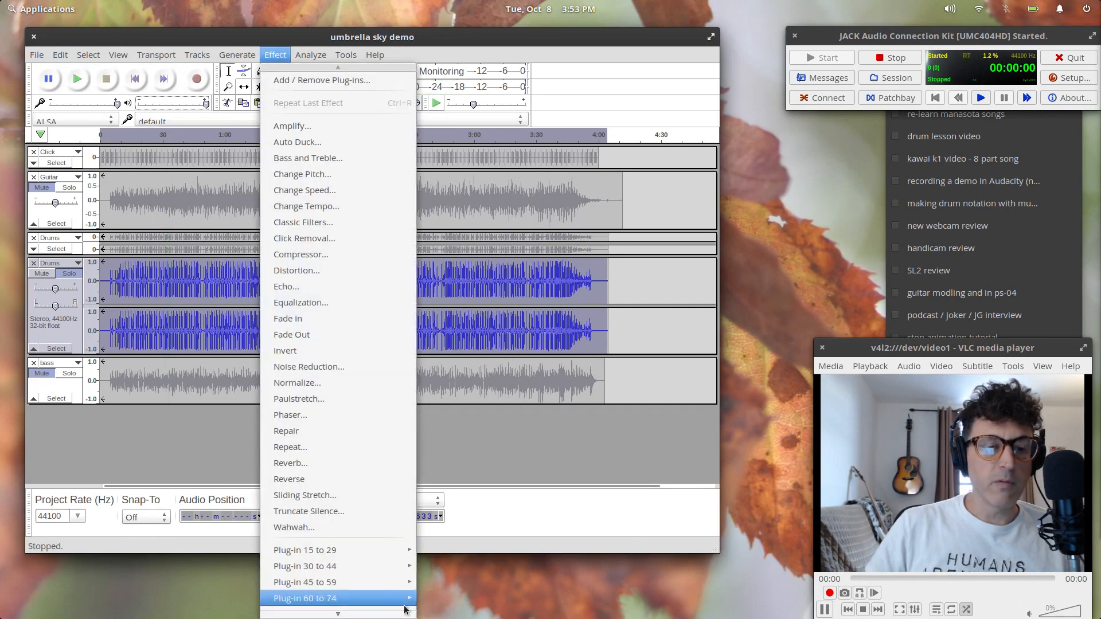
mouse_move(391, 607)
scroll(393, 602, down, 5)
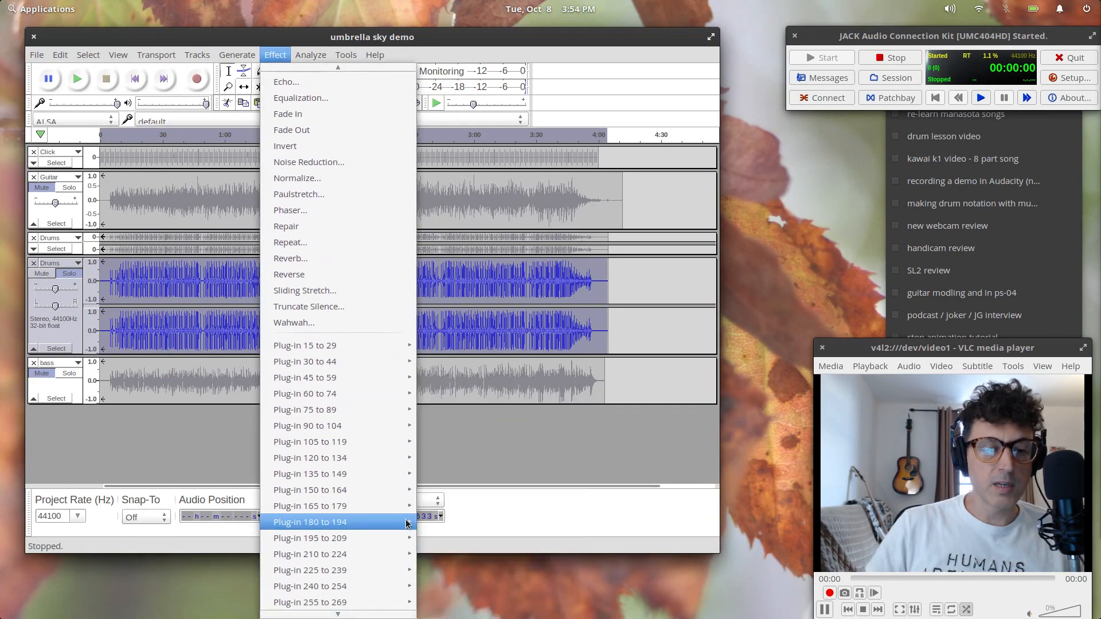
scroll(396, 602, down, 1)
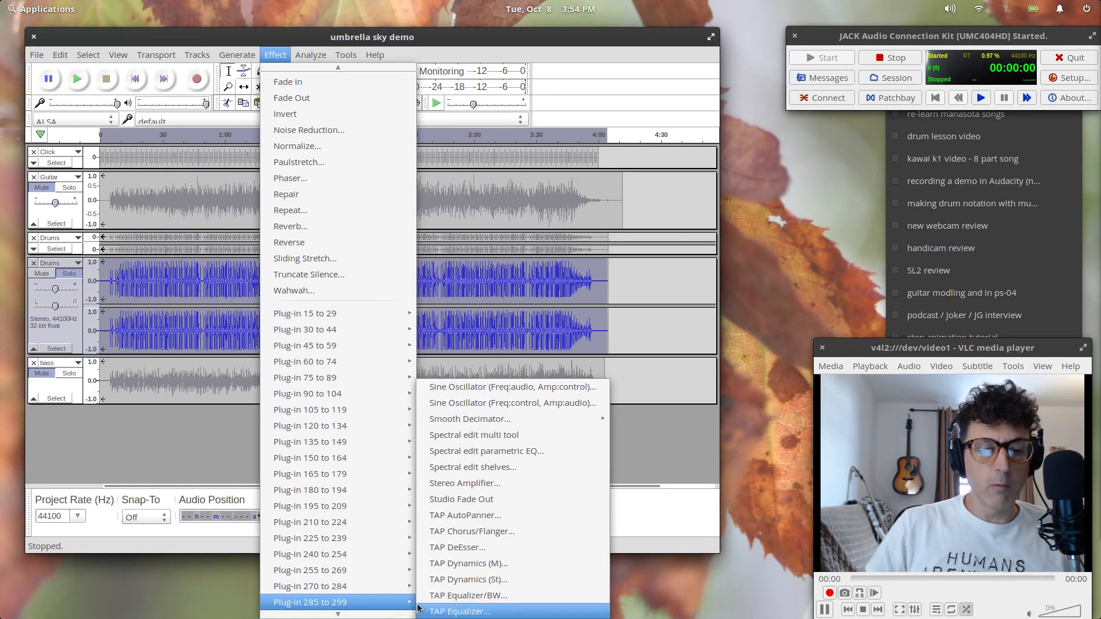
scroll(401, 599, down, 3)
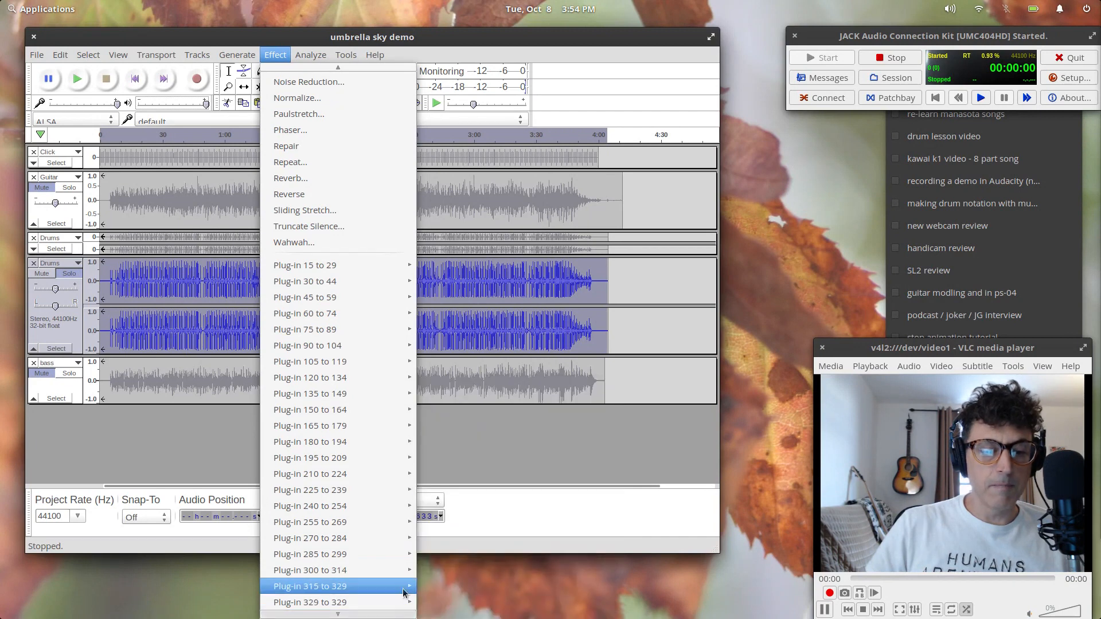
mouse_move(404, 589)
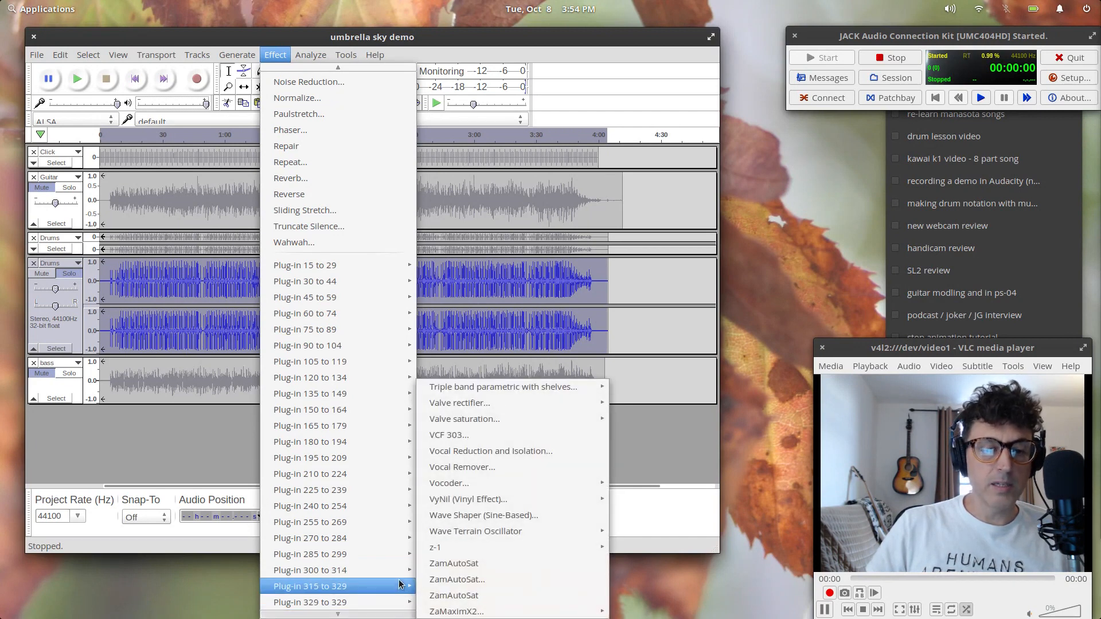
mouse_move(399, 570)
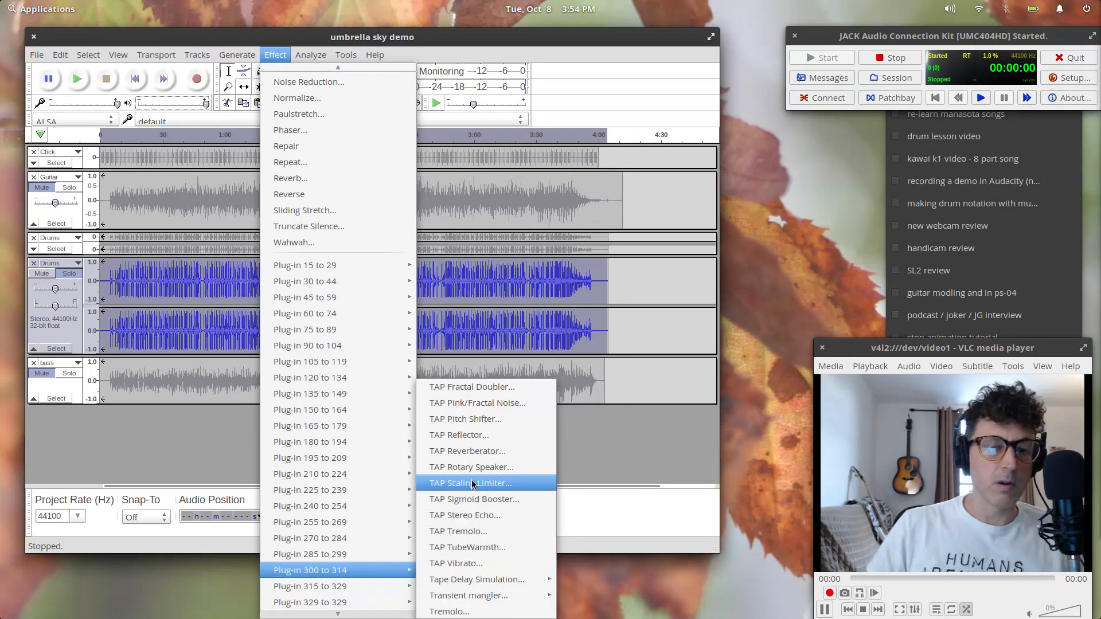
click(487, 452)
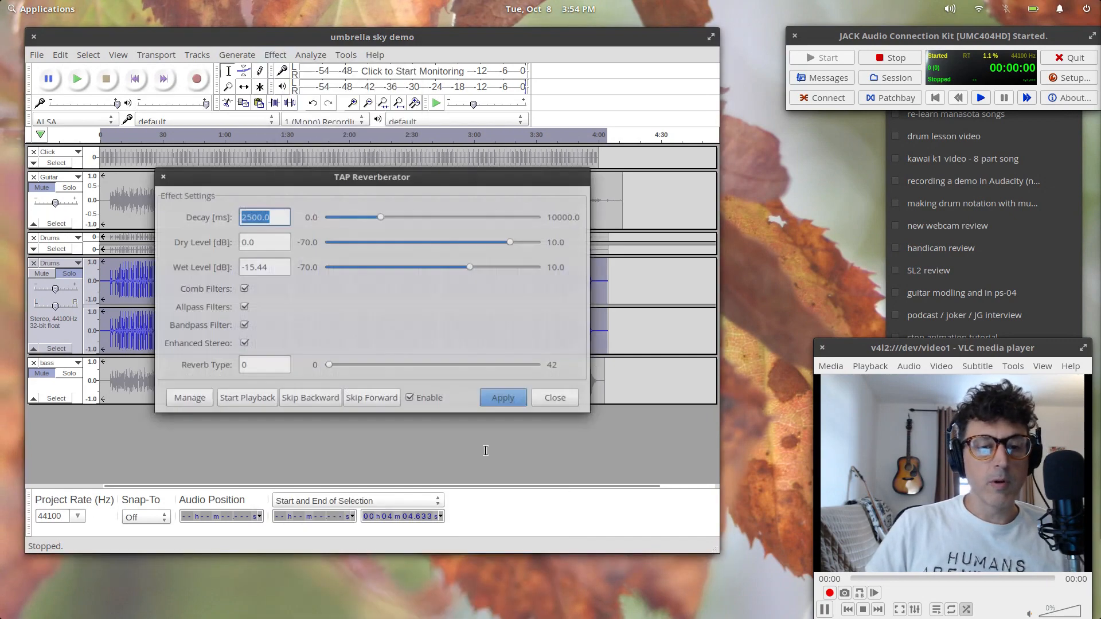
Audition TAP Reverberator in real time on the soloed duplicate Drums track, raising the reverb type in stages to 5
click(250, 401)
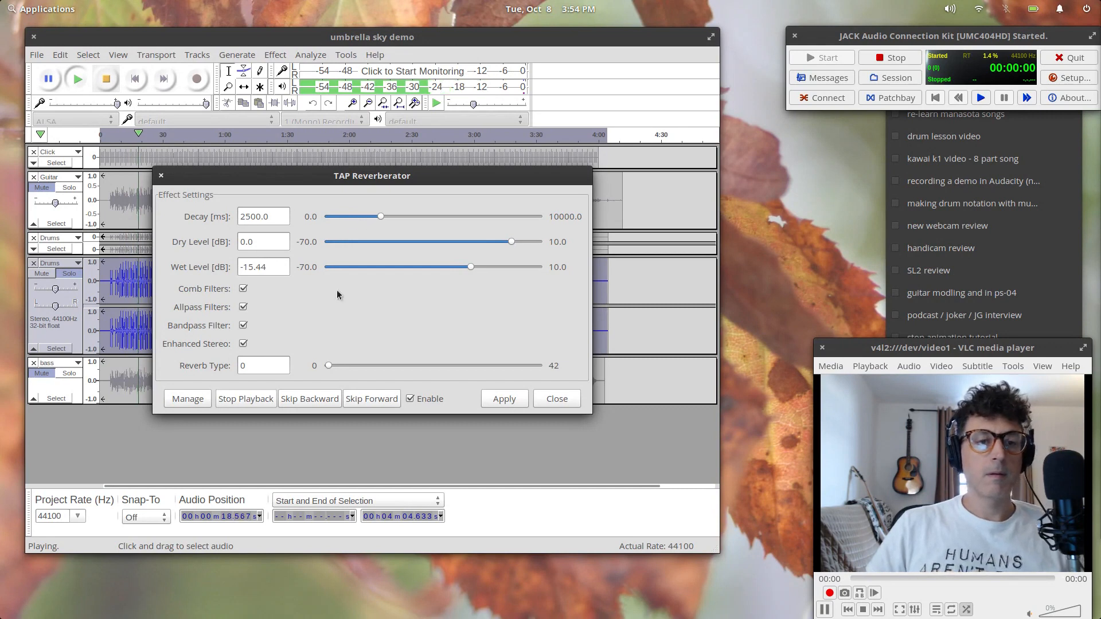
click(329, 366)
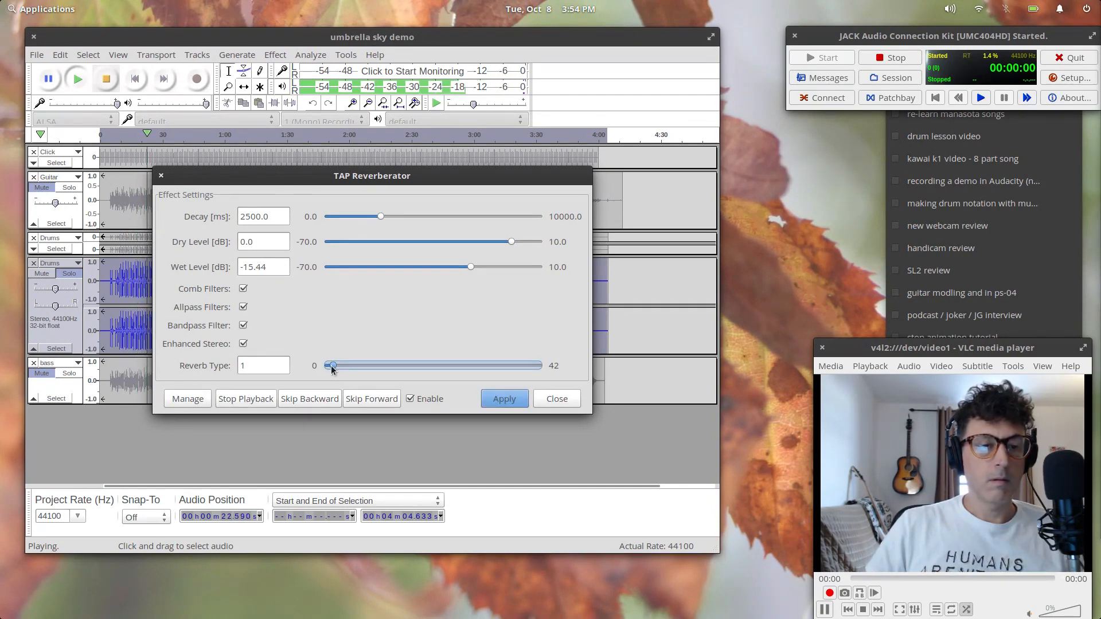
drag(333, 369, 338, 369)
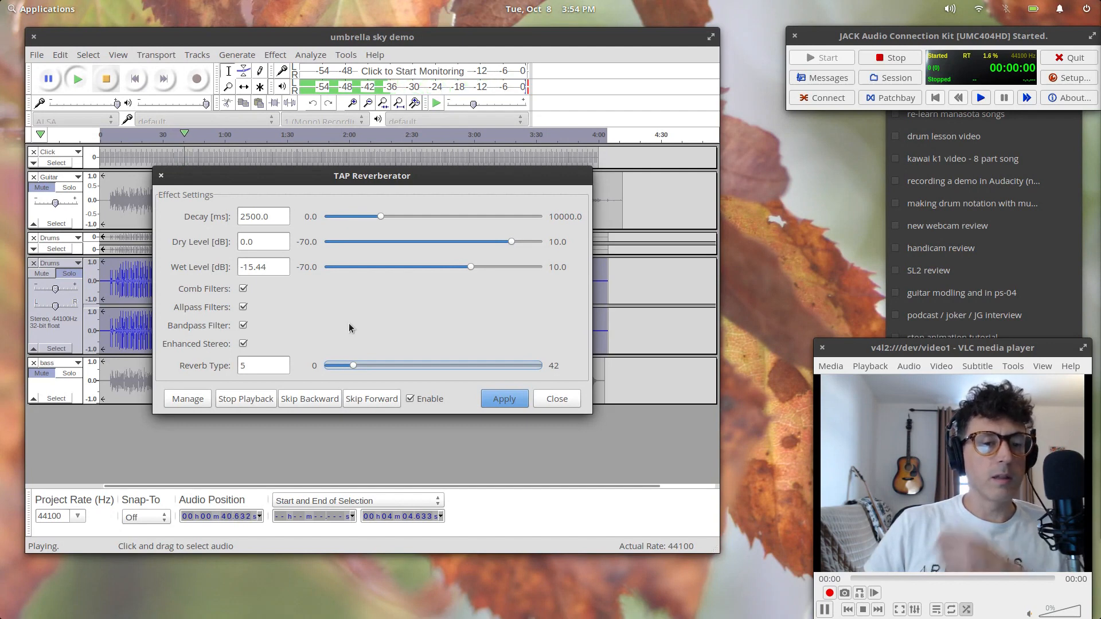
Unsolo the duplicate Drums track and mute the Click track to hear the reverb in the full mix
click(68, 274)
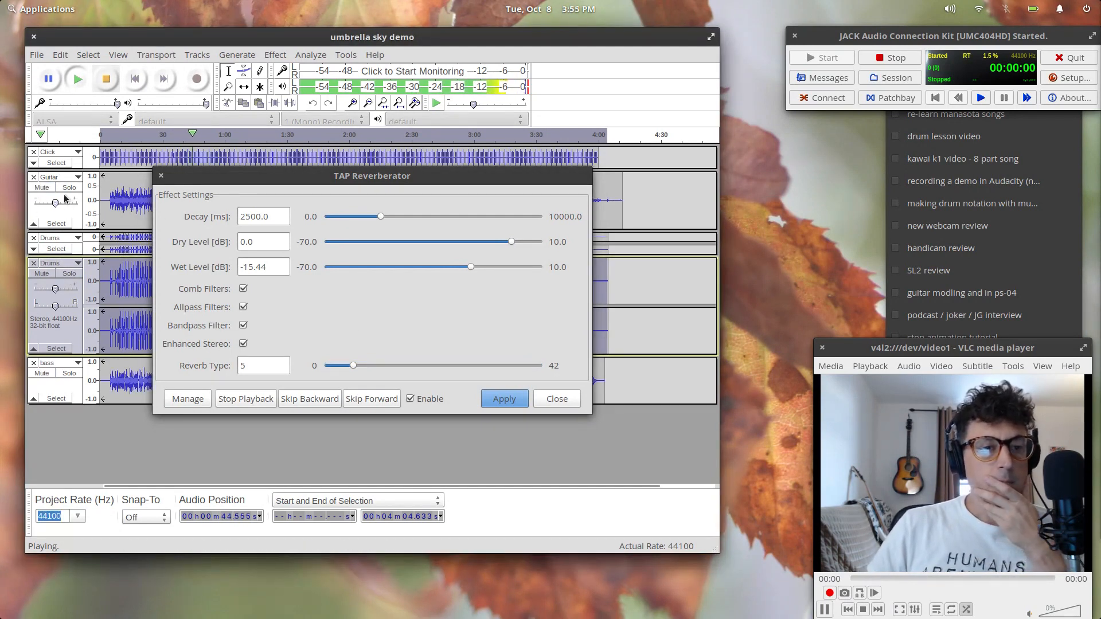
click(34, 164)
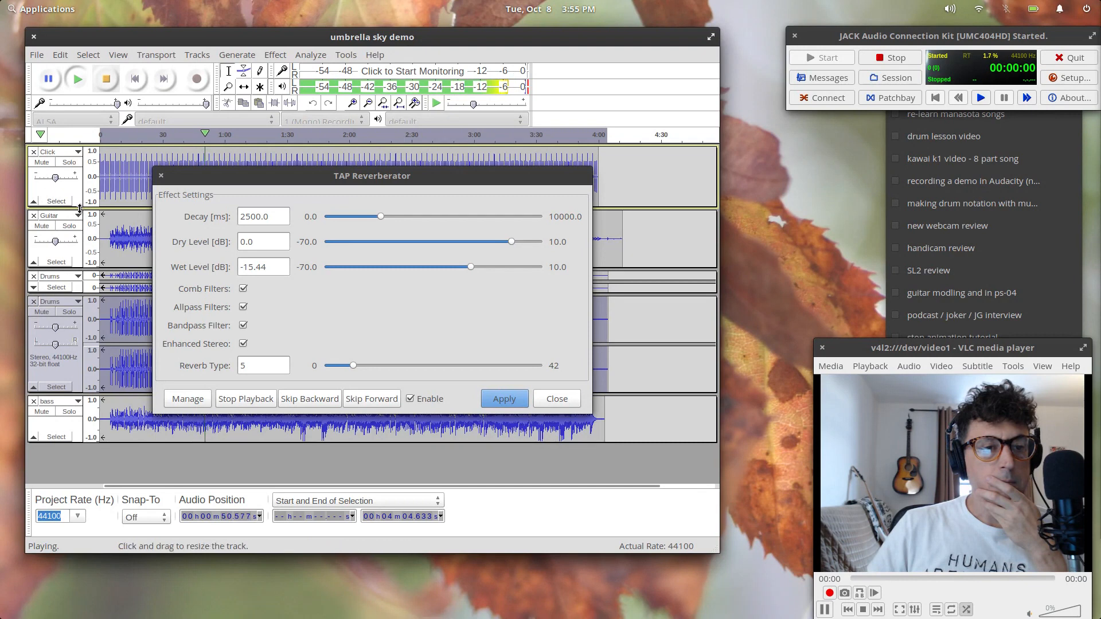
drag(79, 210, 69, 232)
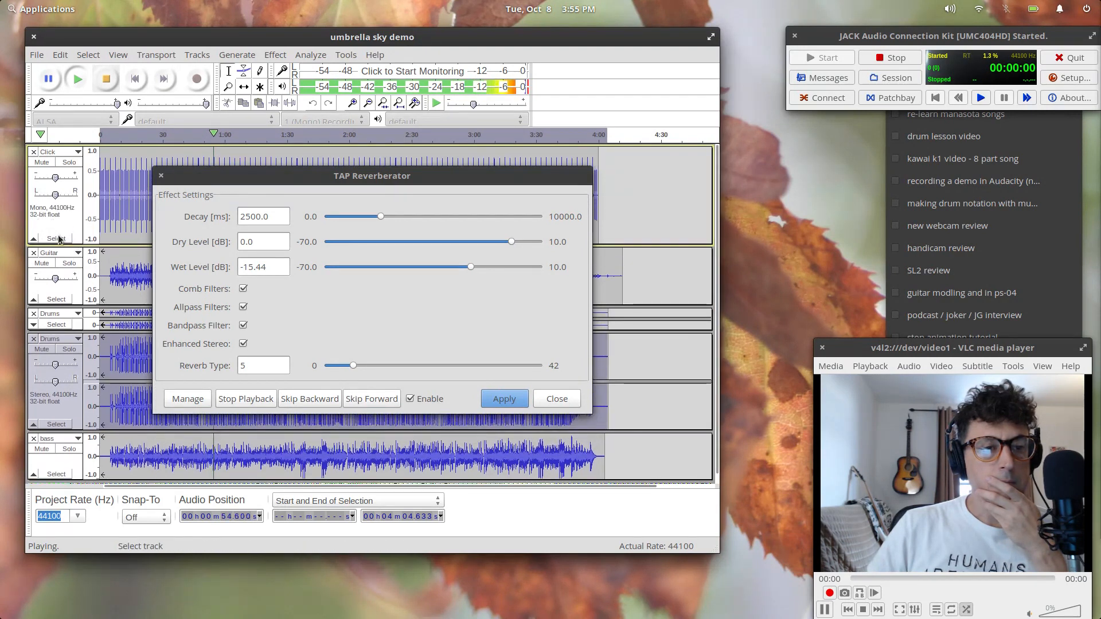
click(44, 163)
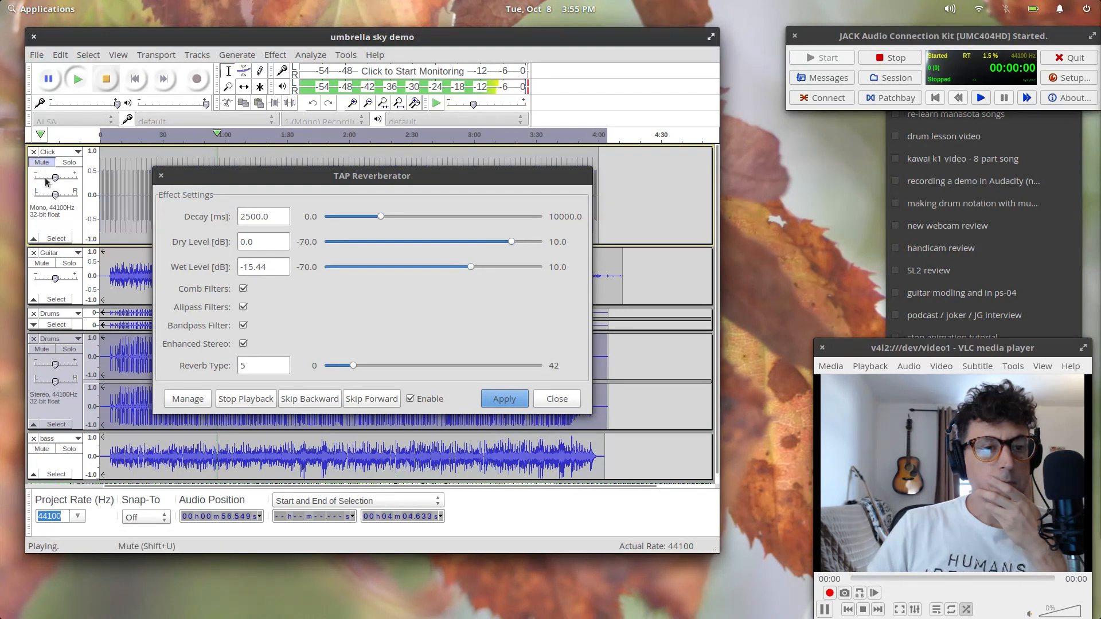
click(33, 240)
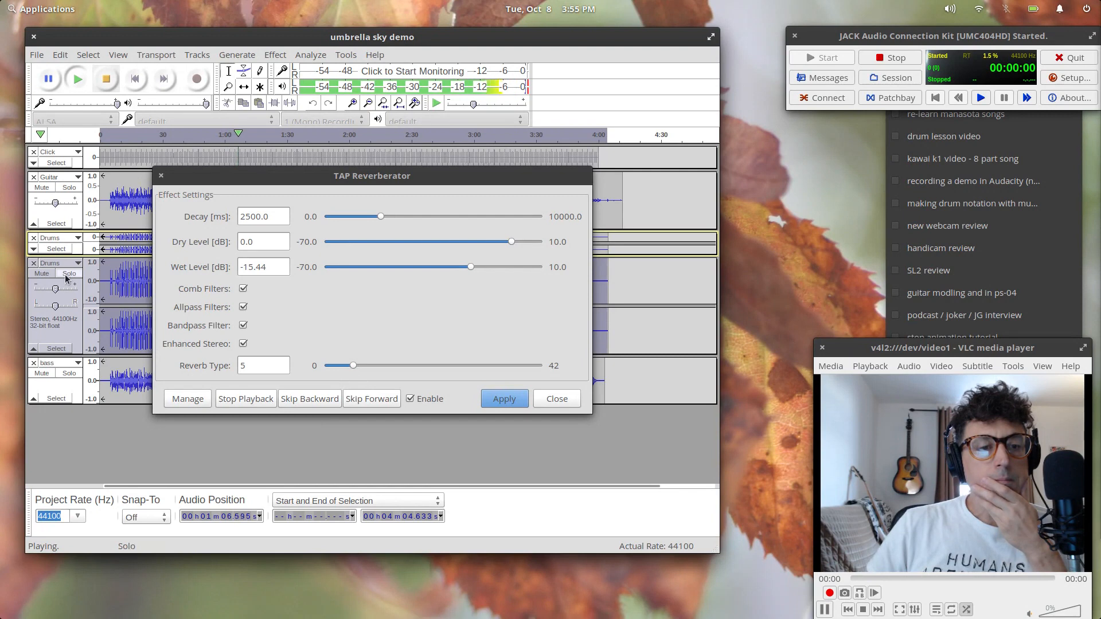
Audition further TAP Reverberator reverb types against the full mix, raising the type through 6 and 9 to 10
click(356, 365)
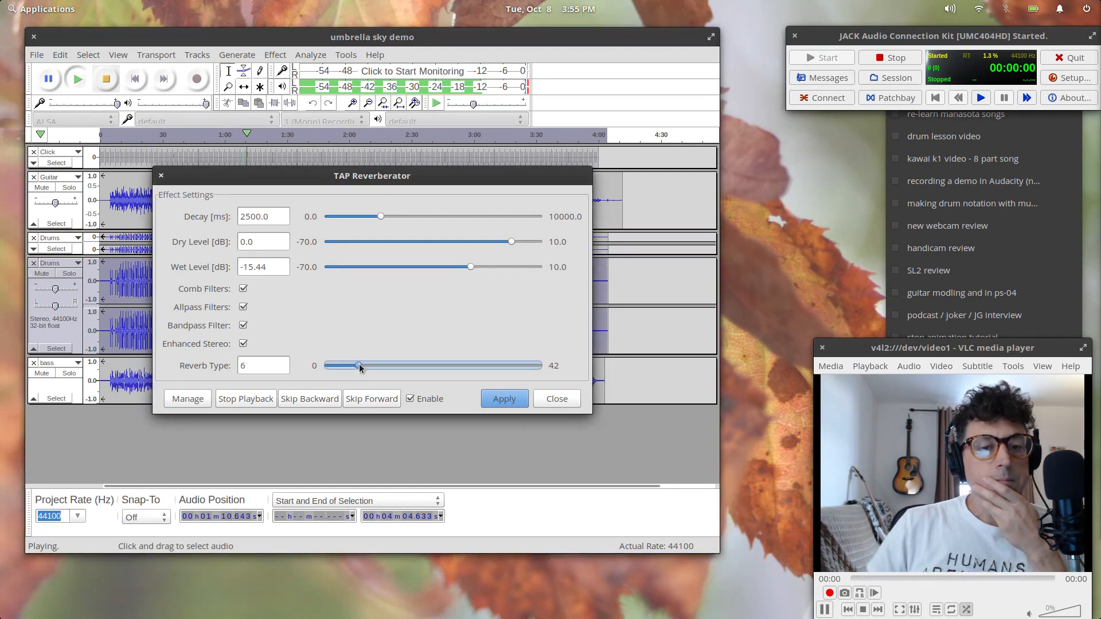
drag(357, 365, 360, 364)
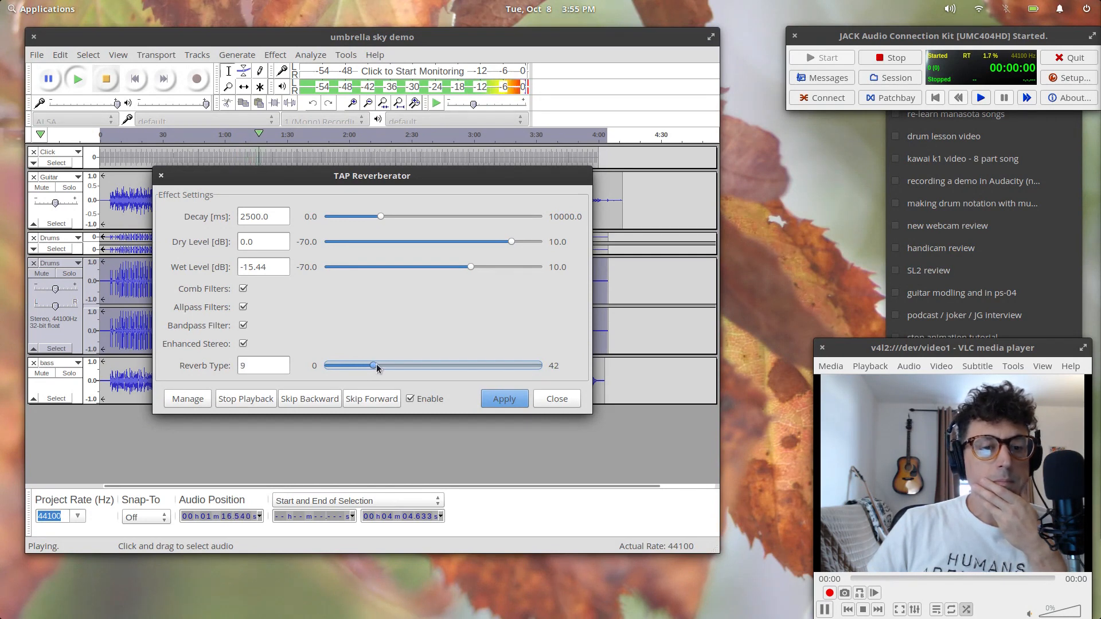
drag(375, 364, 380, 365)
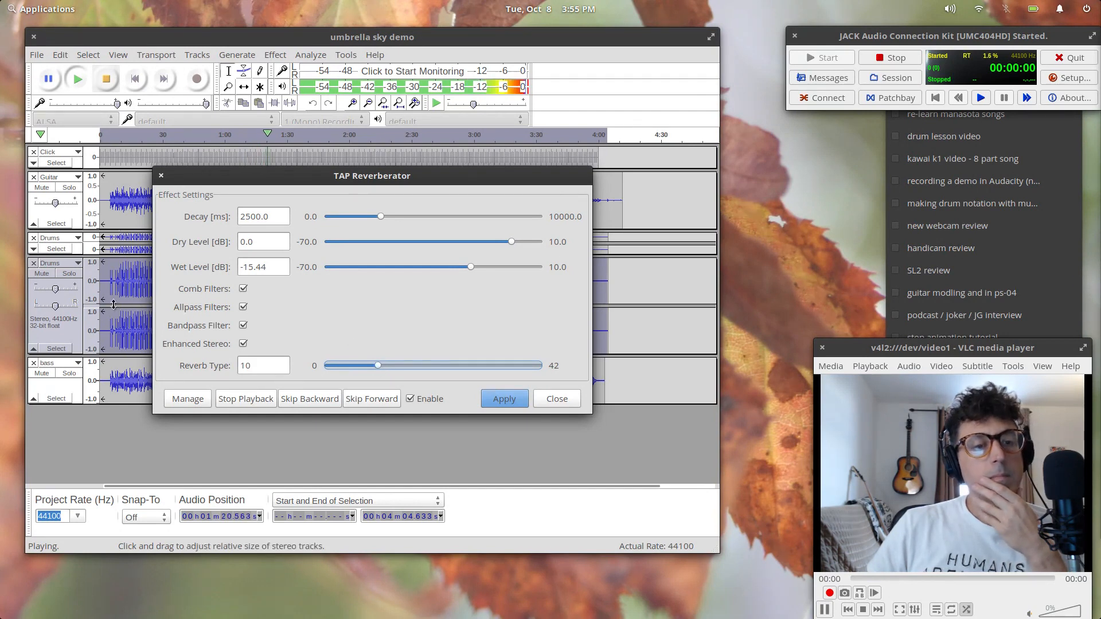
Briefly solo the duplicate Drums track to hear the reverb alone, and close TAP Reverberator without applying before stopping playback
click(69, 274)
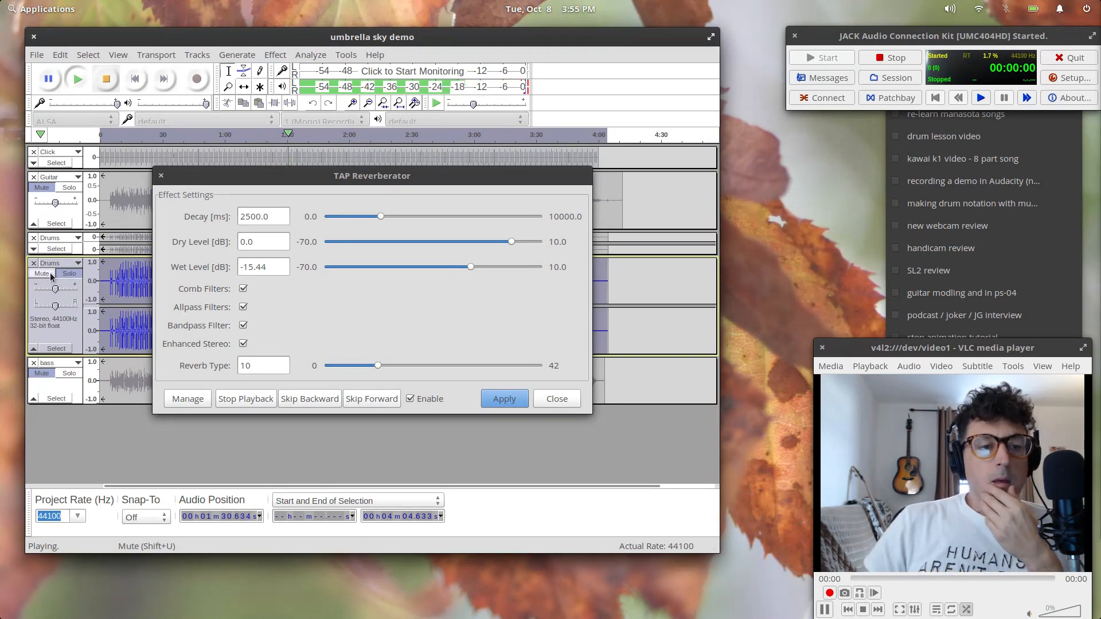
click(52, 277)
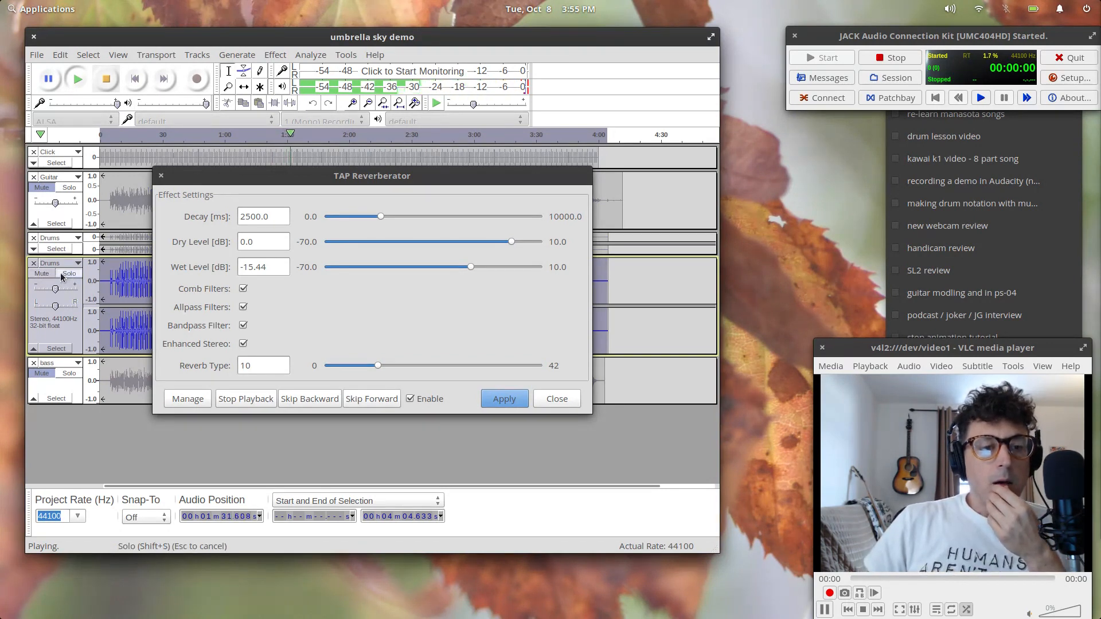
click(568, 399)
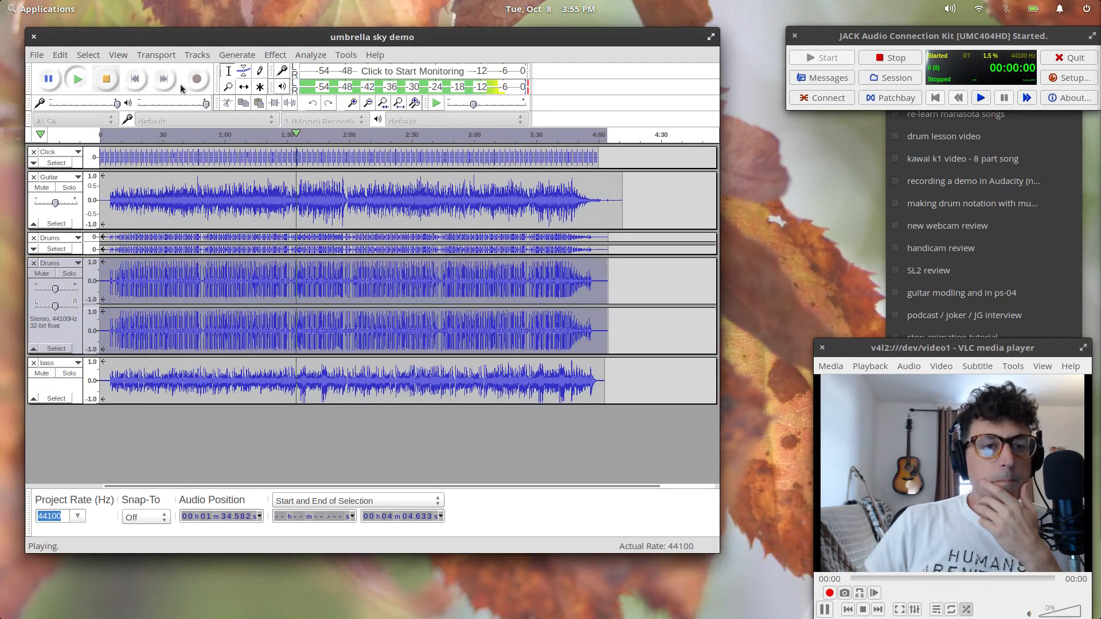
click(116, 82)
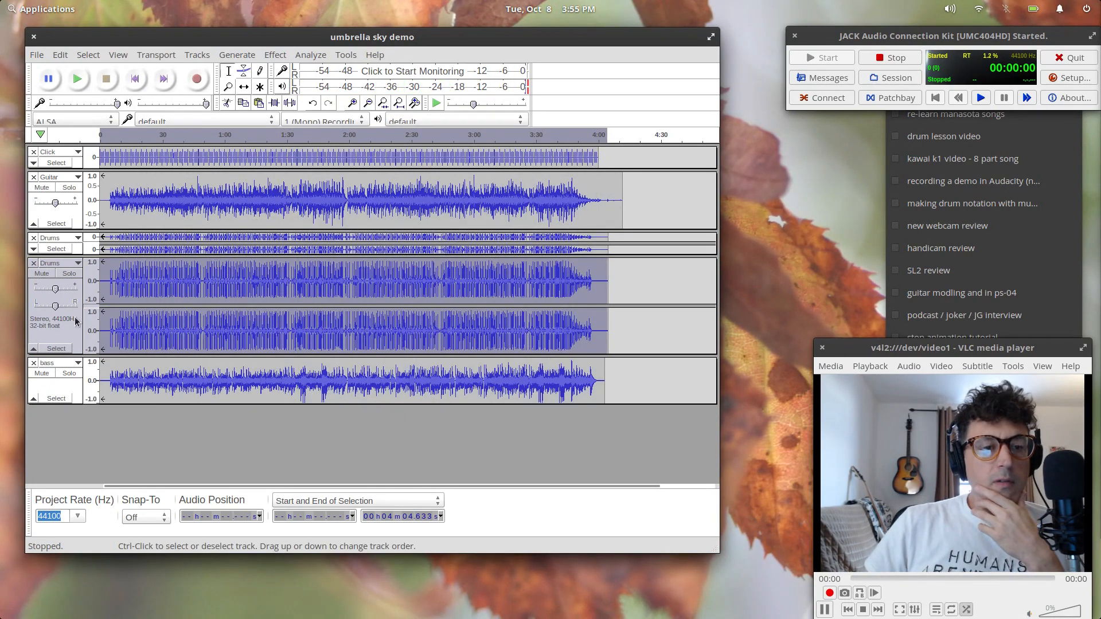
Look through the installed effect plug-ins available for the duplicate Drums track
click(68, 333)
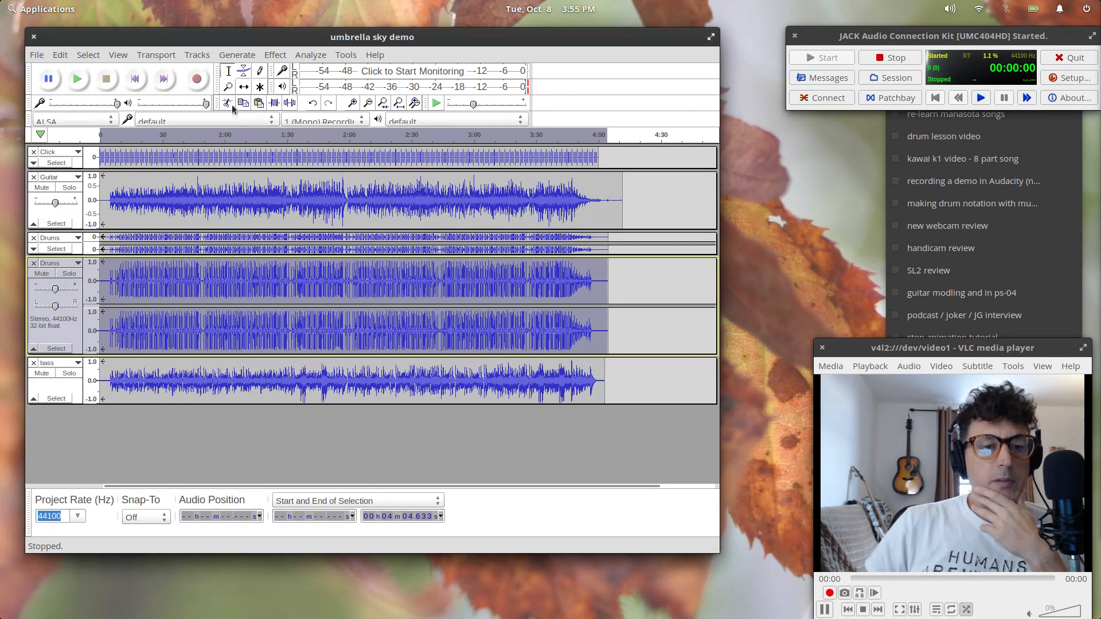
click(284, 59)
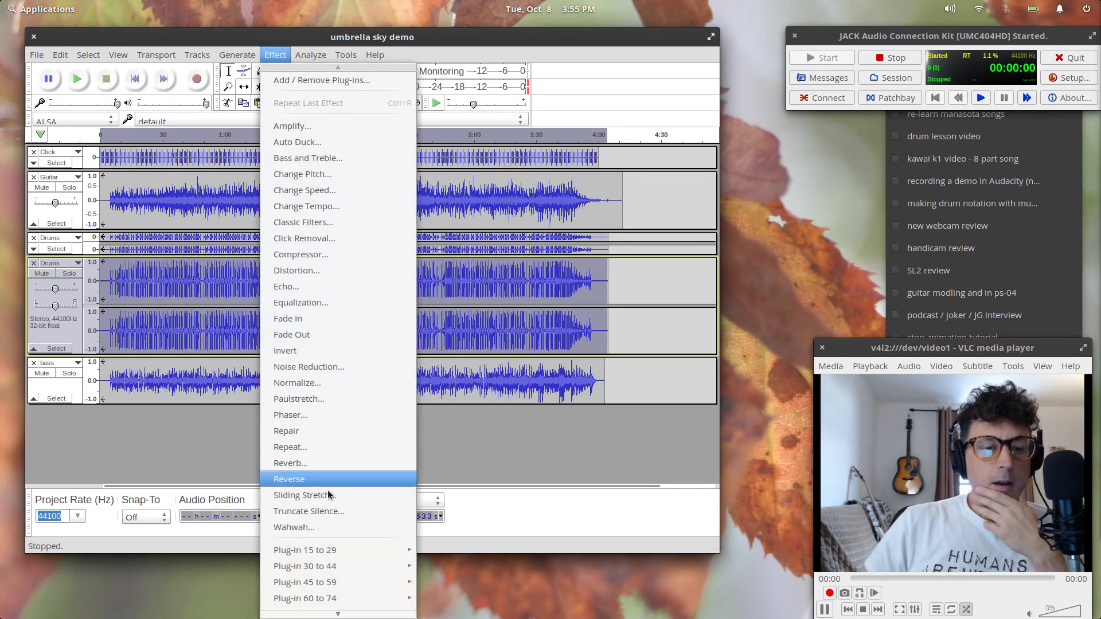
mouse_move(359, 552)
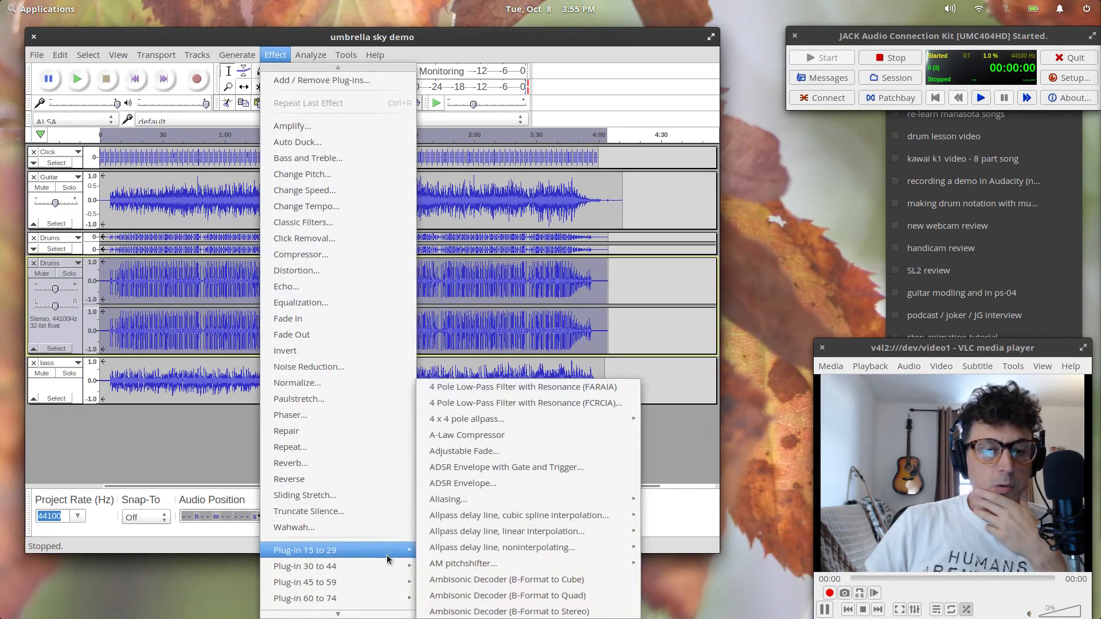
mouse_move(379, 567)
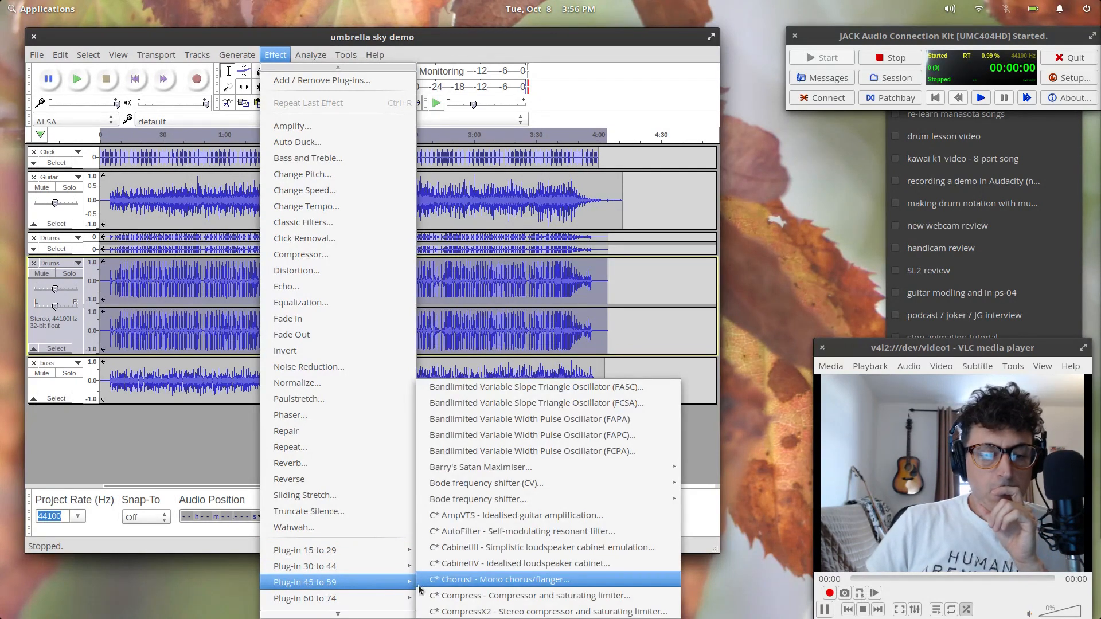
scroll(396, 585, down, 5)
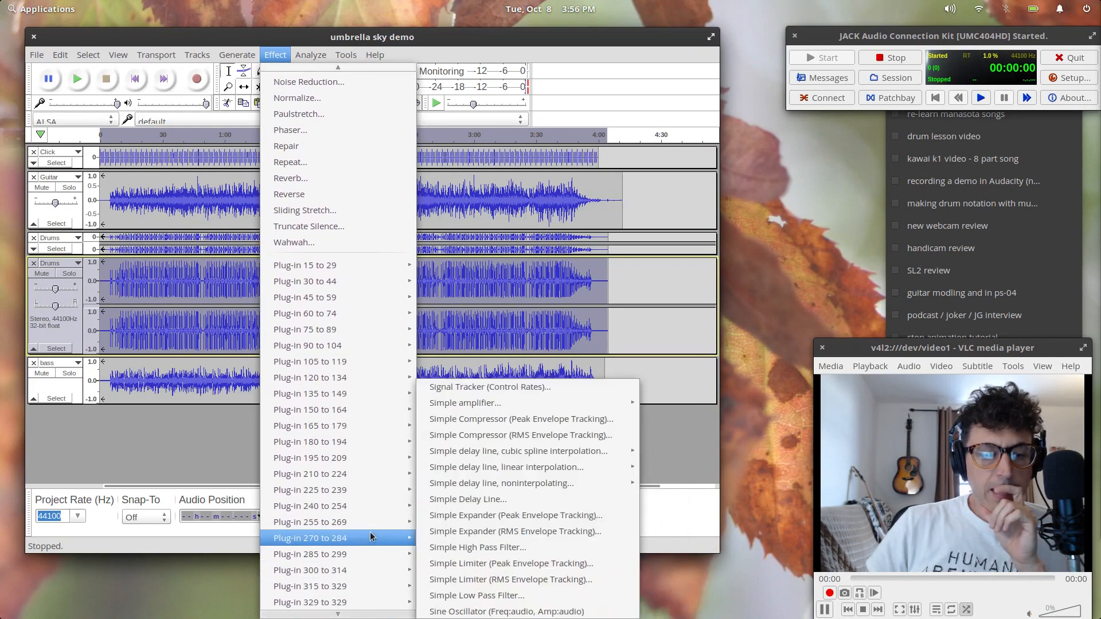
mouse_move(350, 390)
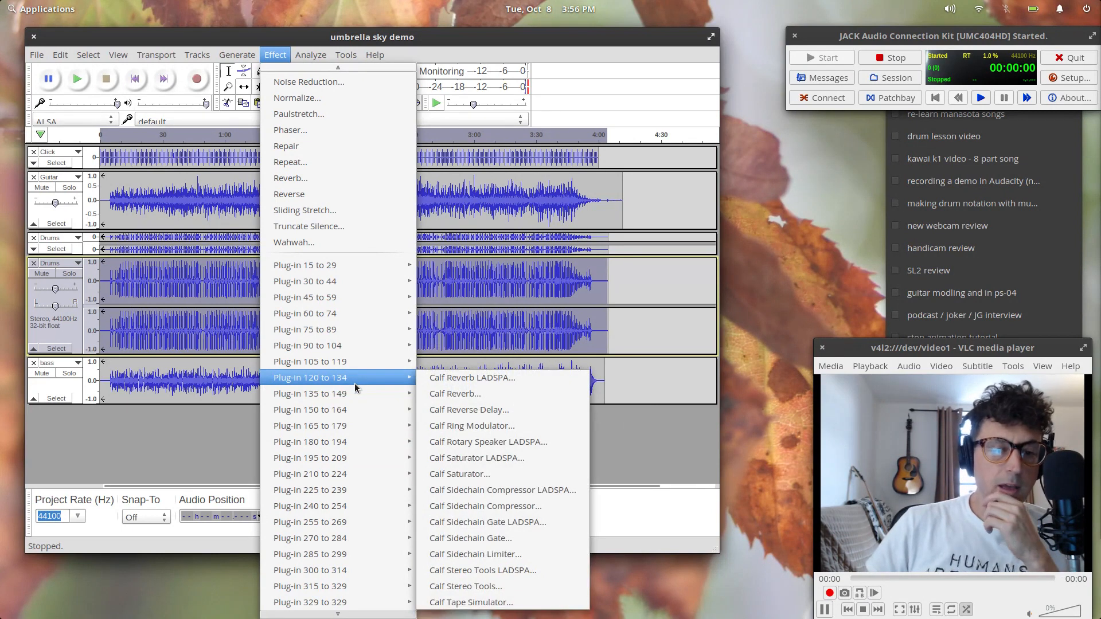
mouse_move(362, 361)
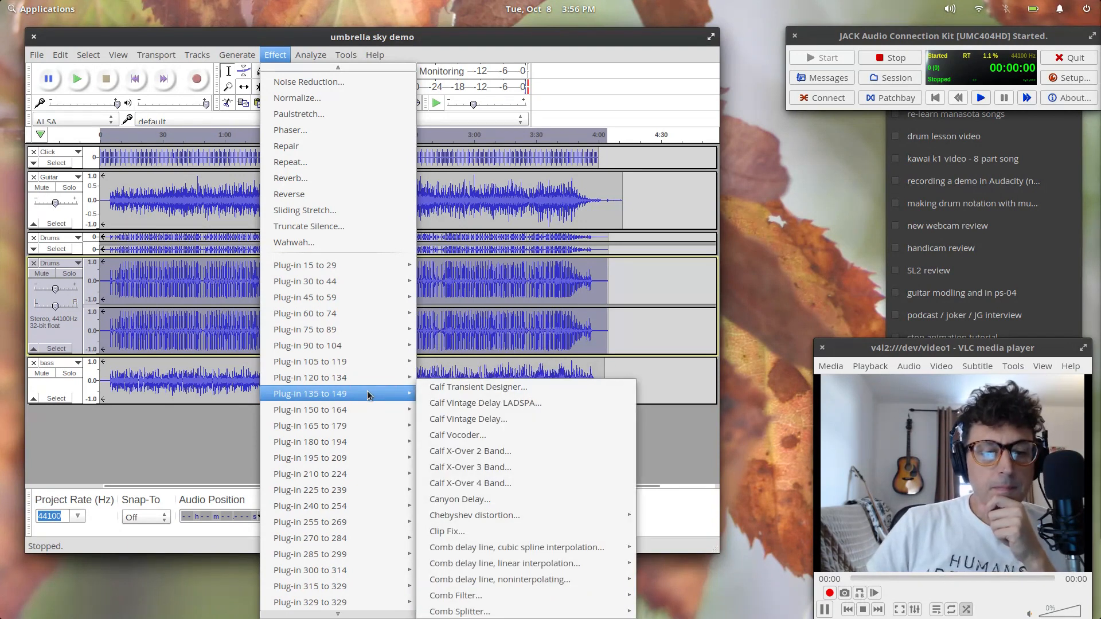
mouse_move(365, 427)
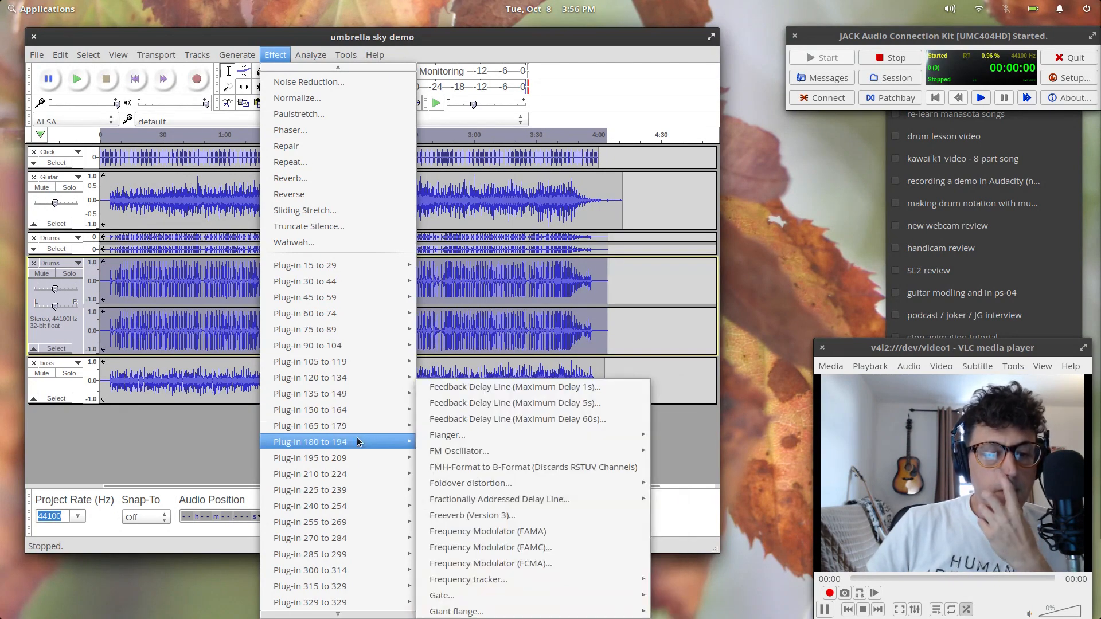
mouse_move(312, 54)
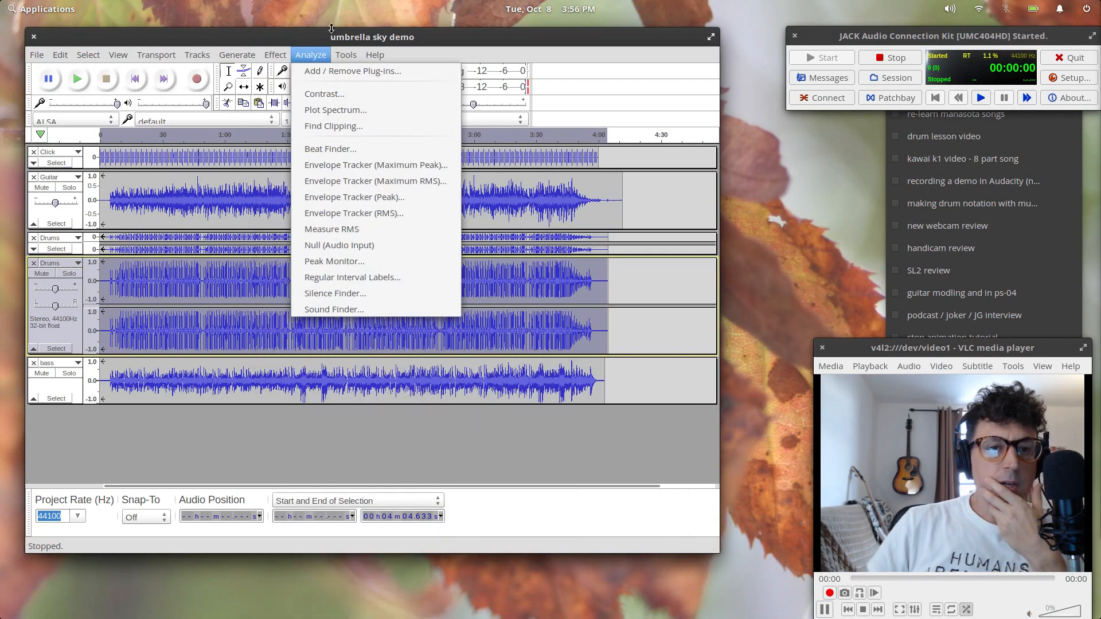
Apply Equalization to the duplicate Drums track, drawing a treble roll-off from about 5000 Hz to about -7 dB at 20000 Hz, after previewing it
click(277, 54)
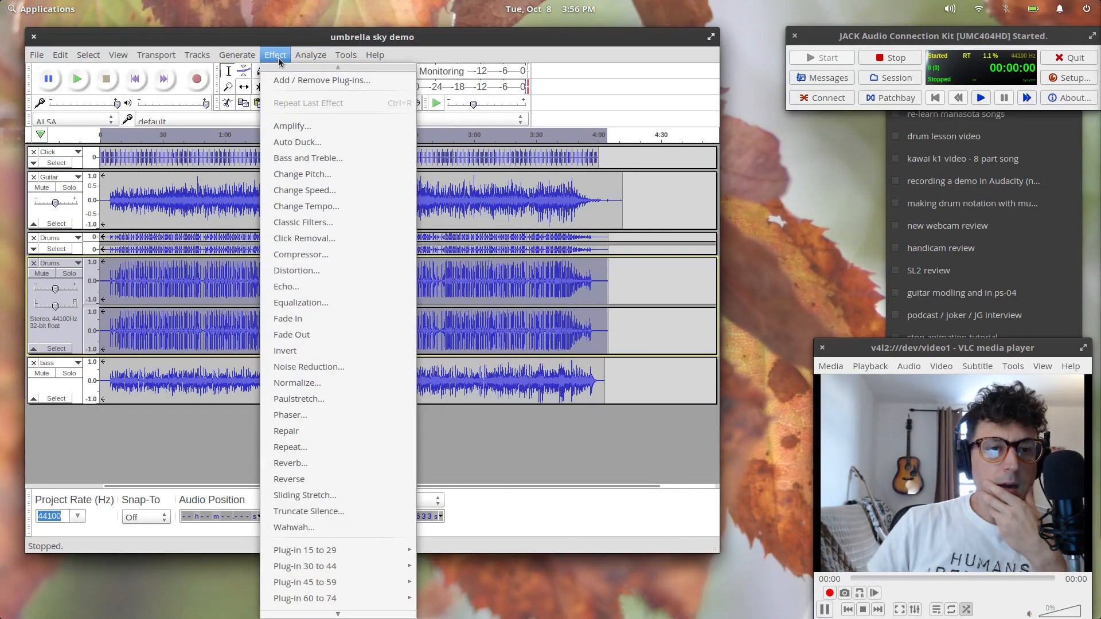
click(309, 303)
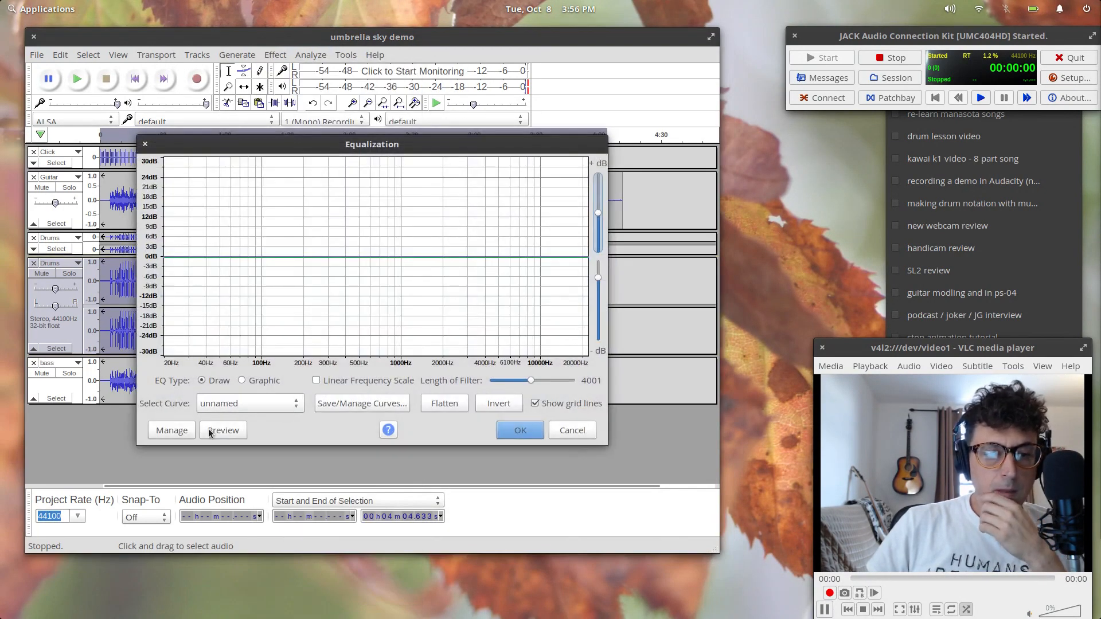
click(564, 257)
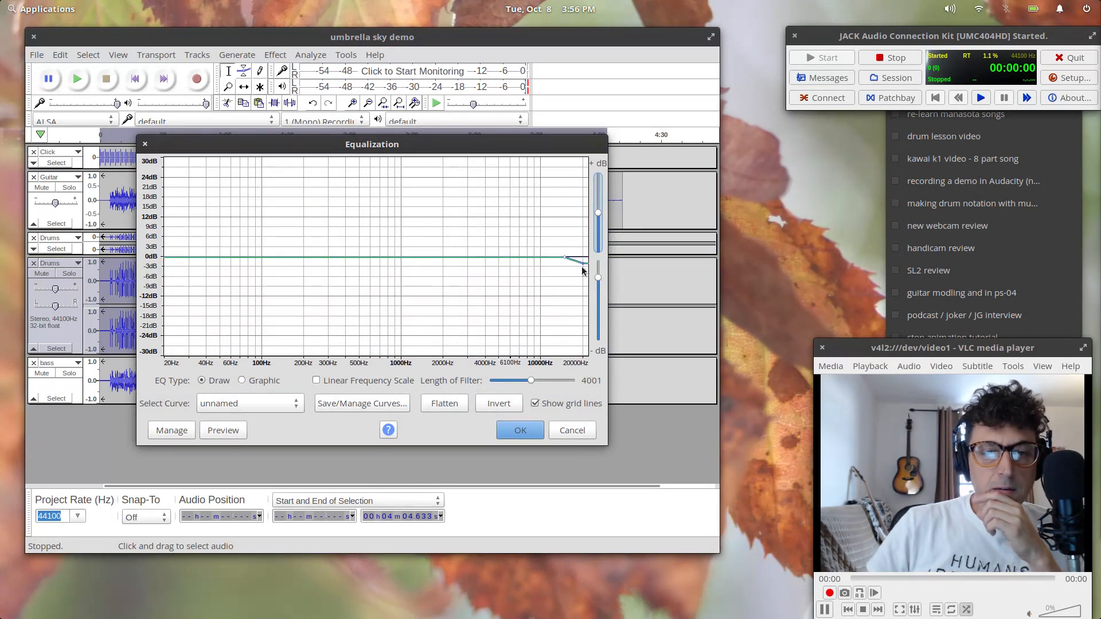
drag(565, 260, 497, 259)
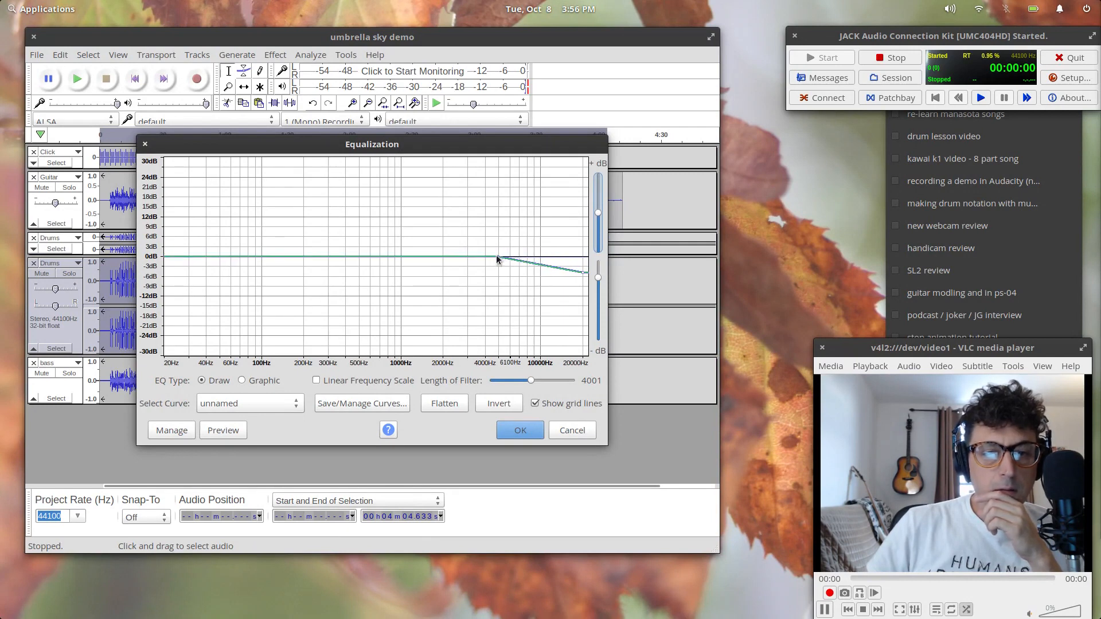
drag(584, 277, 586, 281)
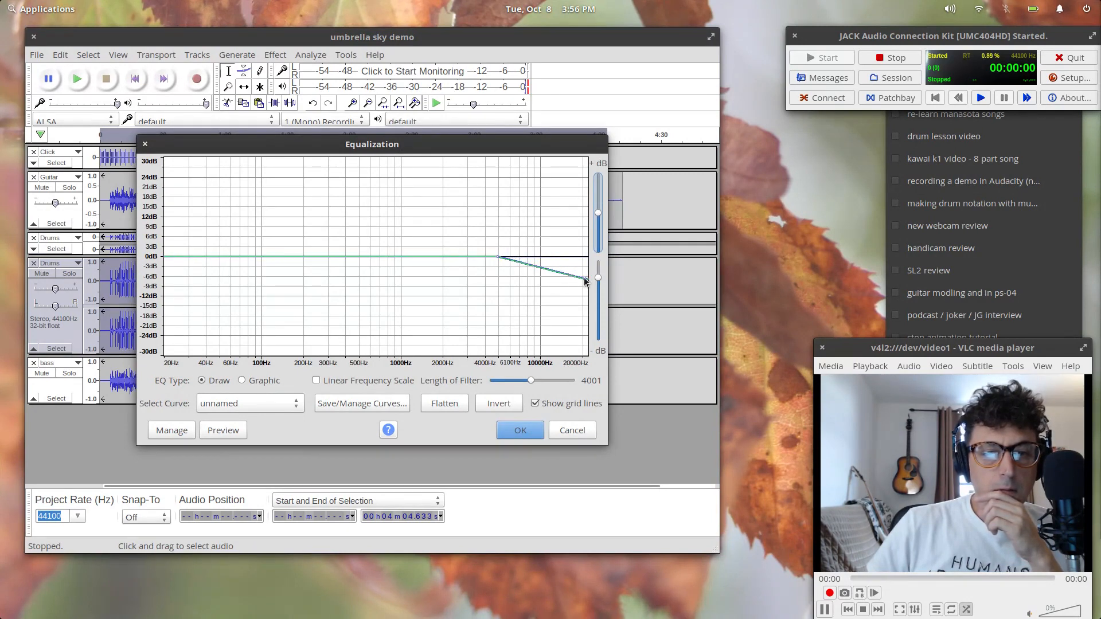
click(226, 432)
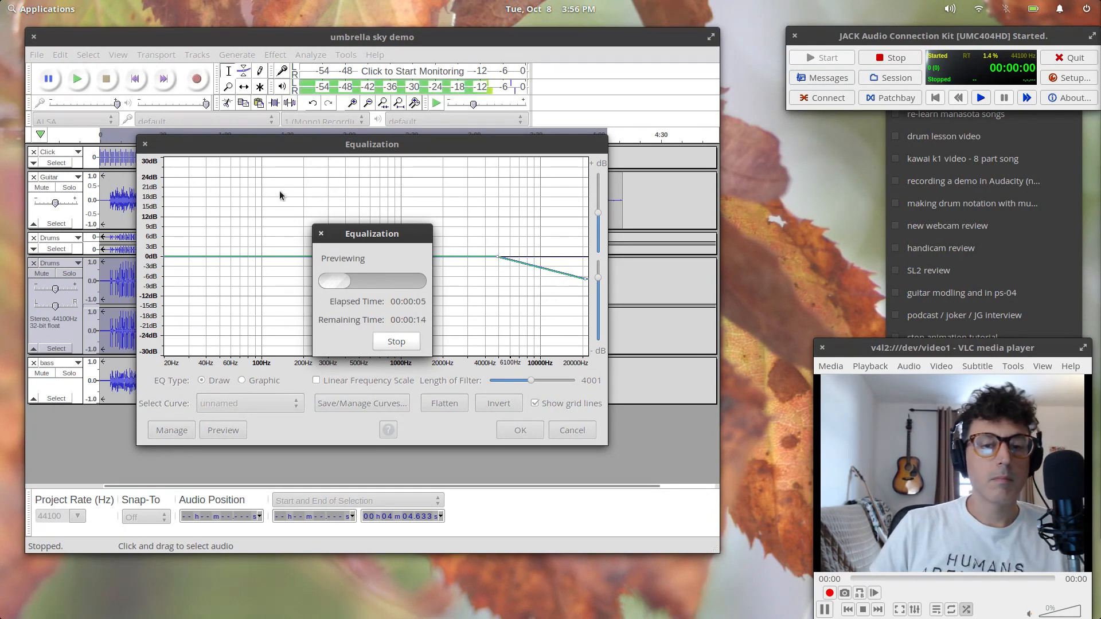
click(396, 341)
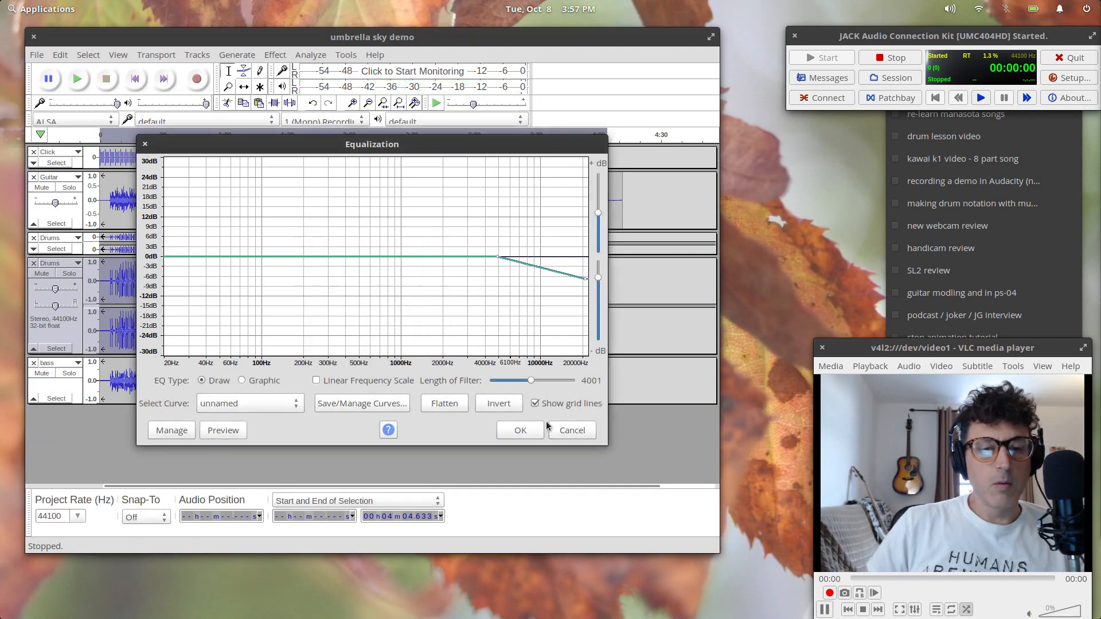
click(522, 431)
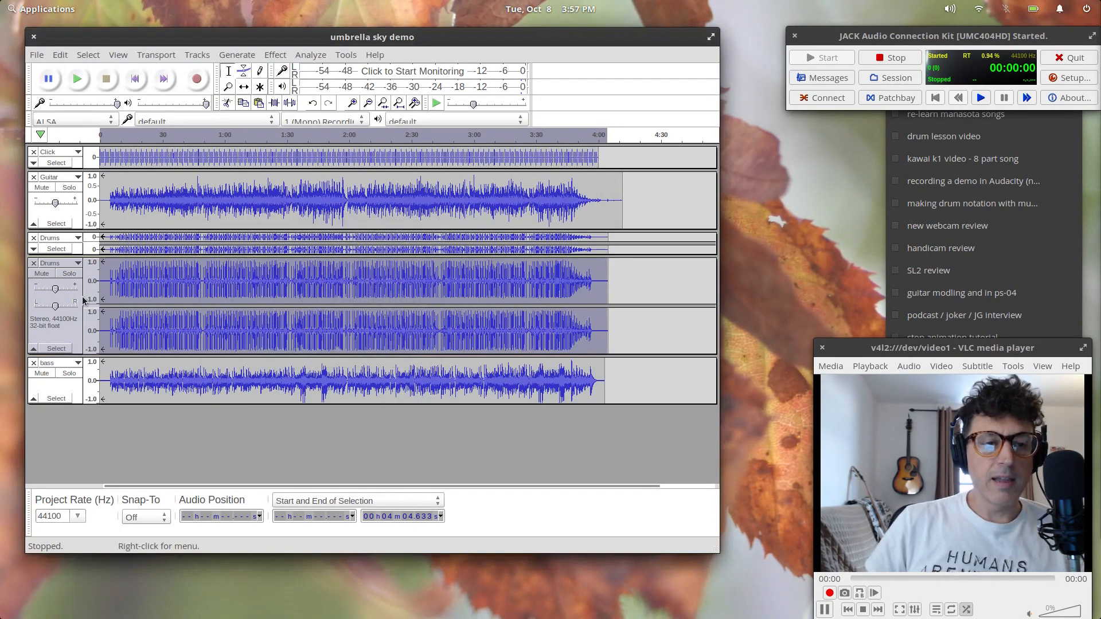
Normalize the duplicate Drums track to a peak amplitude of -1.0 dB with DC offset removal
click(74, 326)
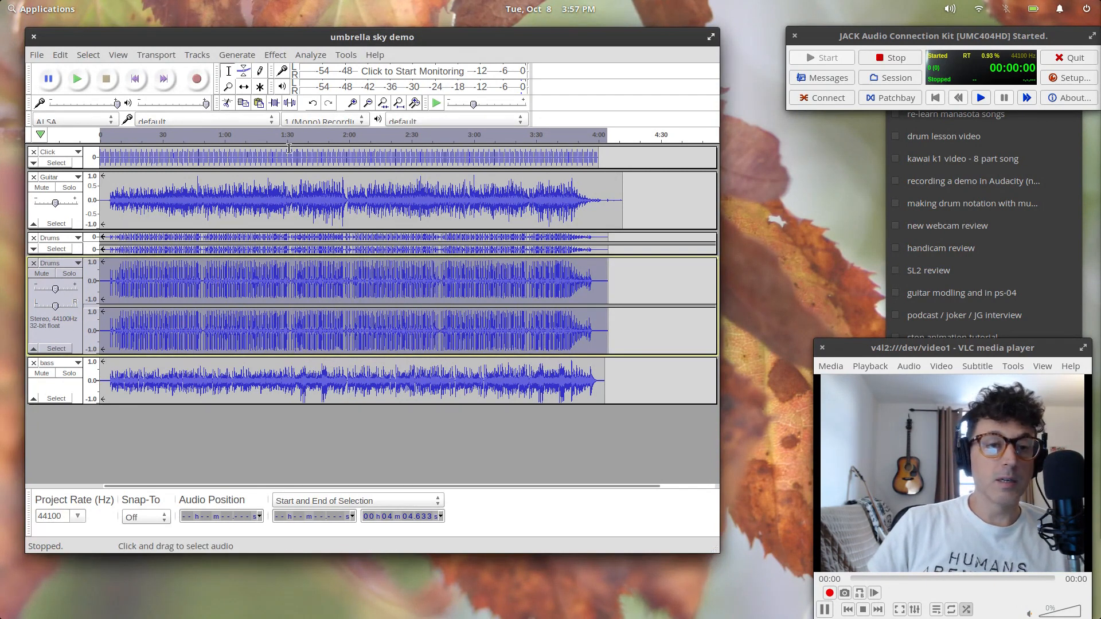
click(276, 55)
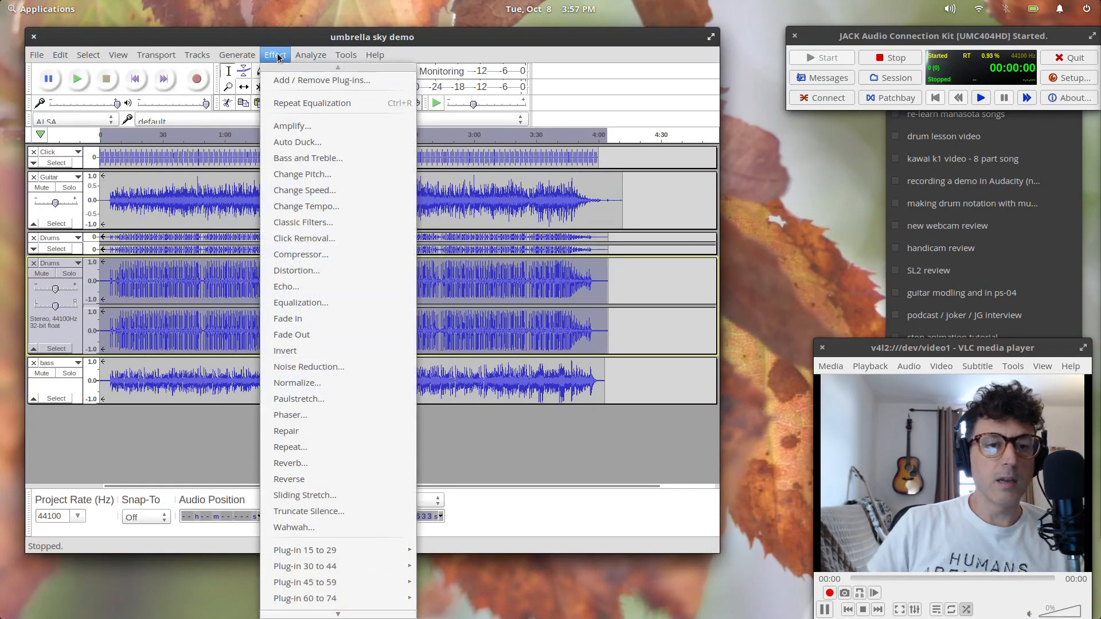
click(315, 383)
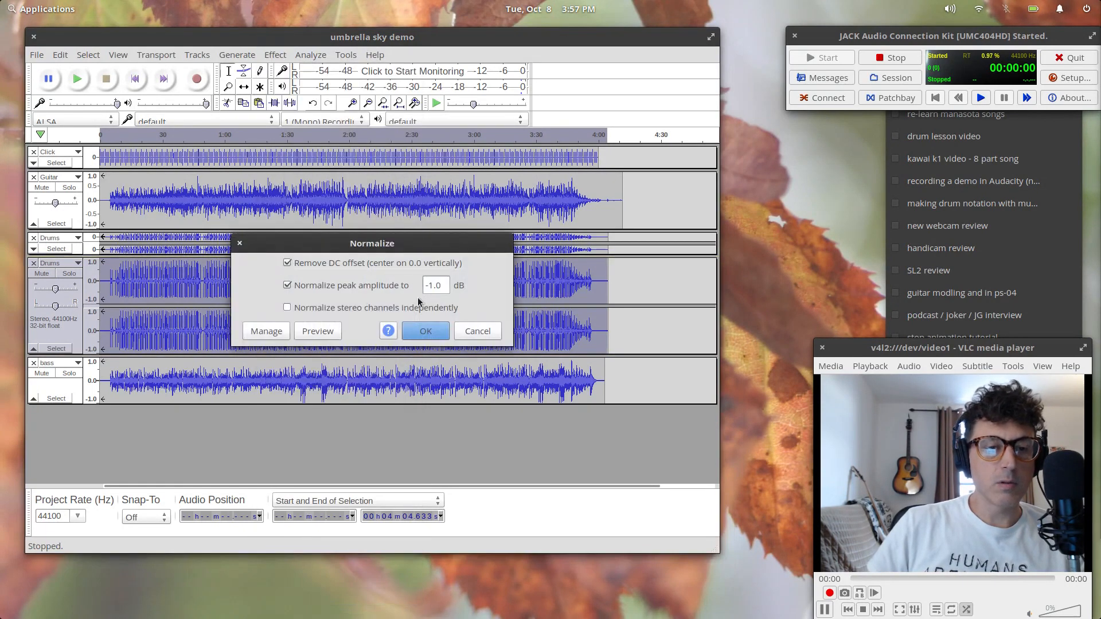
click(425, 330)
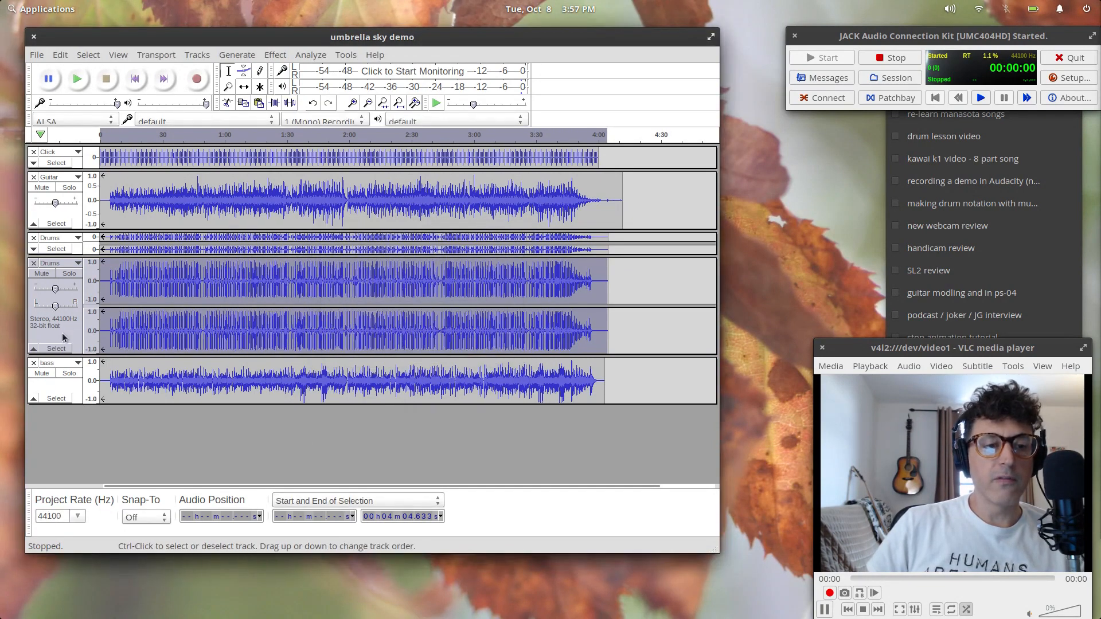
Open the TAP Reverberator effect for the duplicate Drums track
click(61, 332)
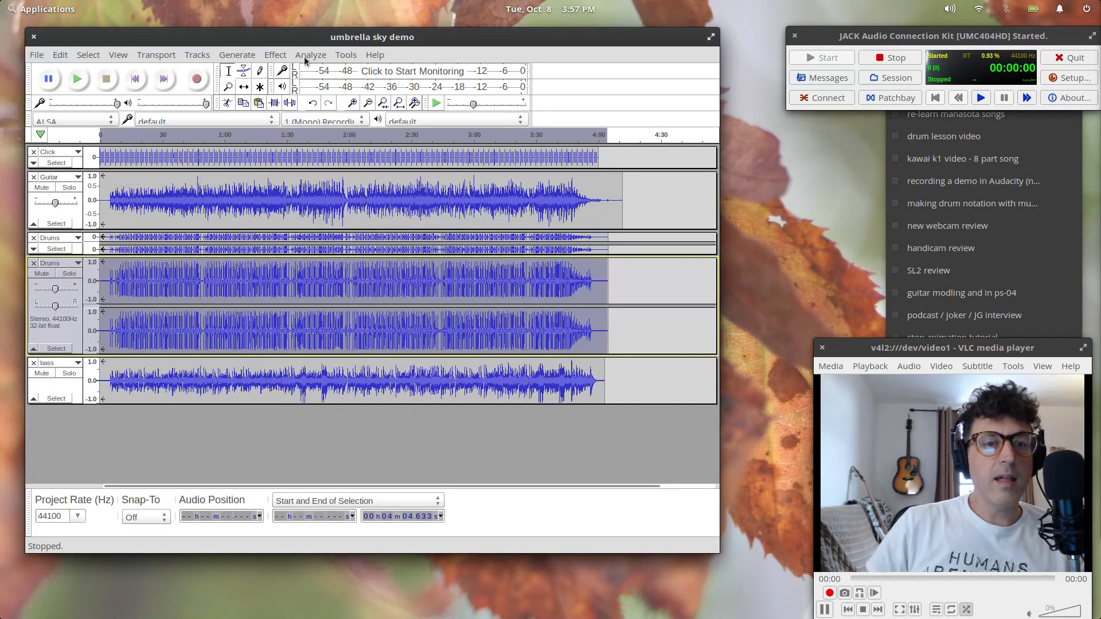
click(276, 55)
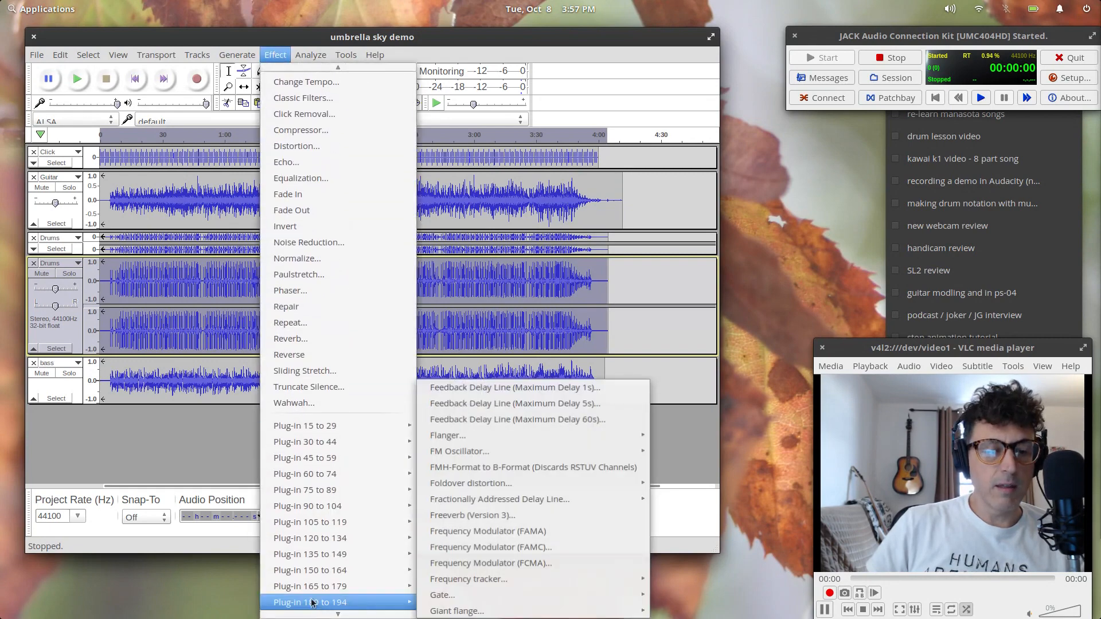
mouse_move(313, 573)
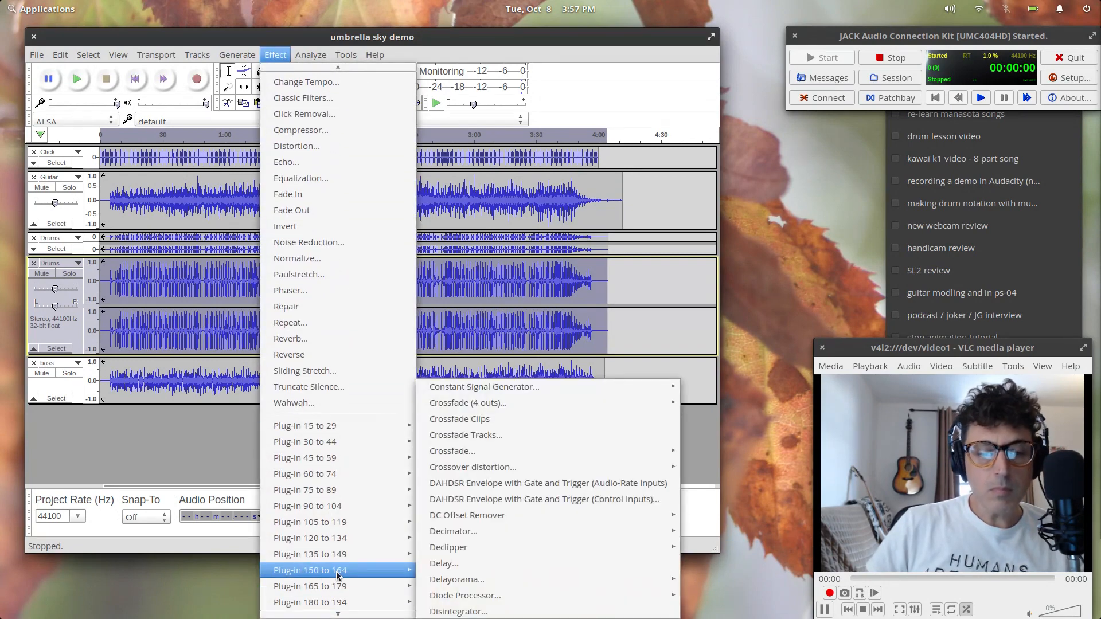
mouse_move(334, 603)
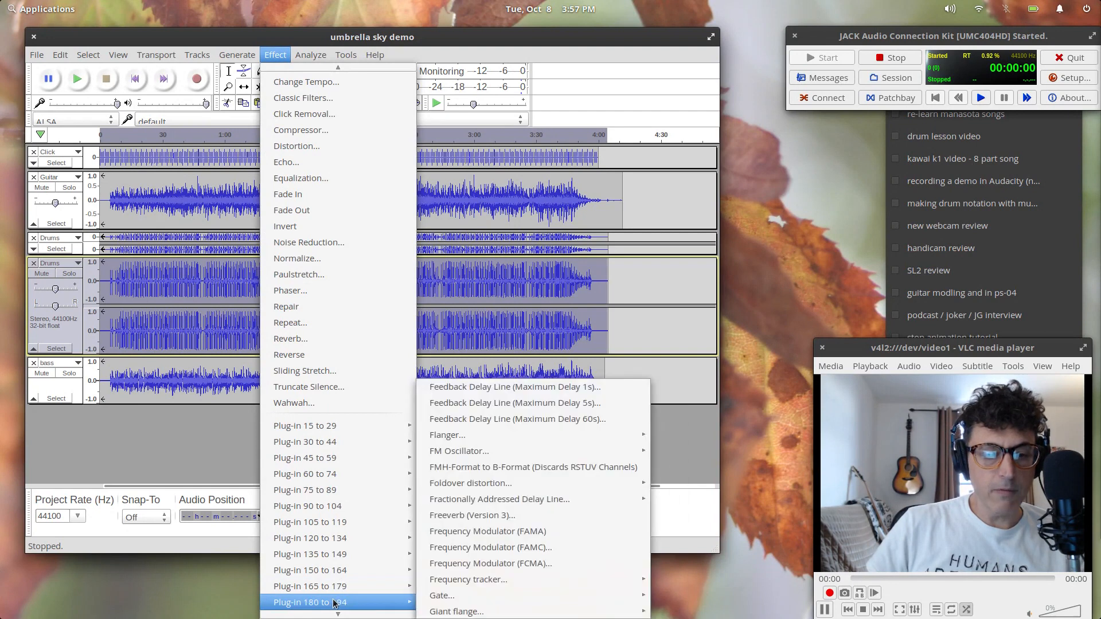
scroll(334, 600, down, 5)
mouse_move(335, 558)
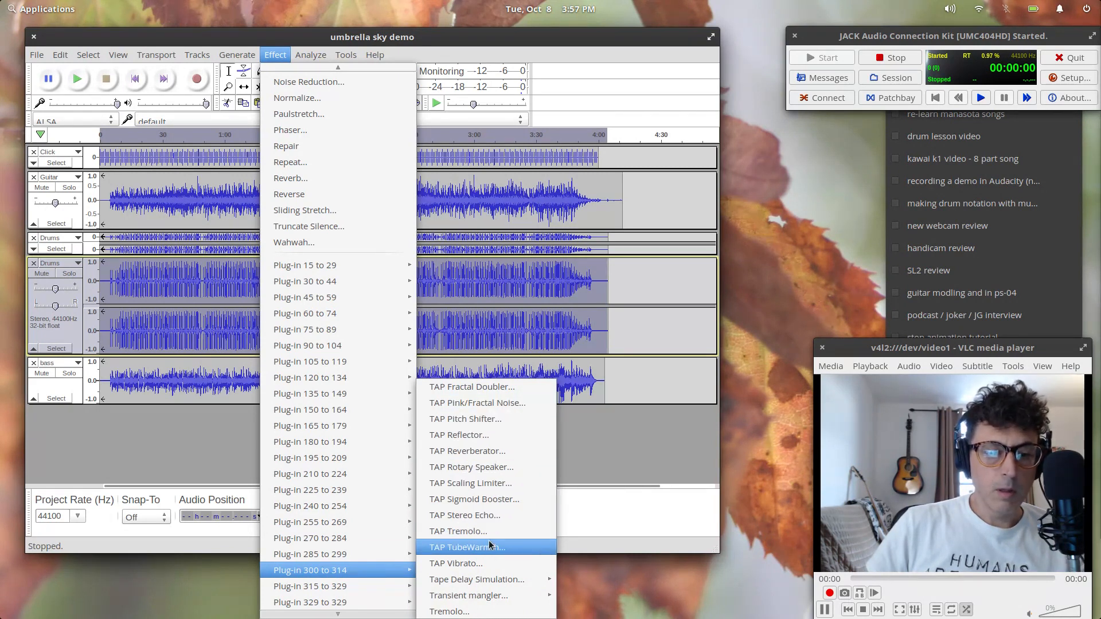
mouse_move(403, 563)
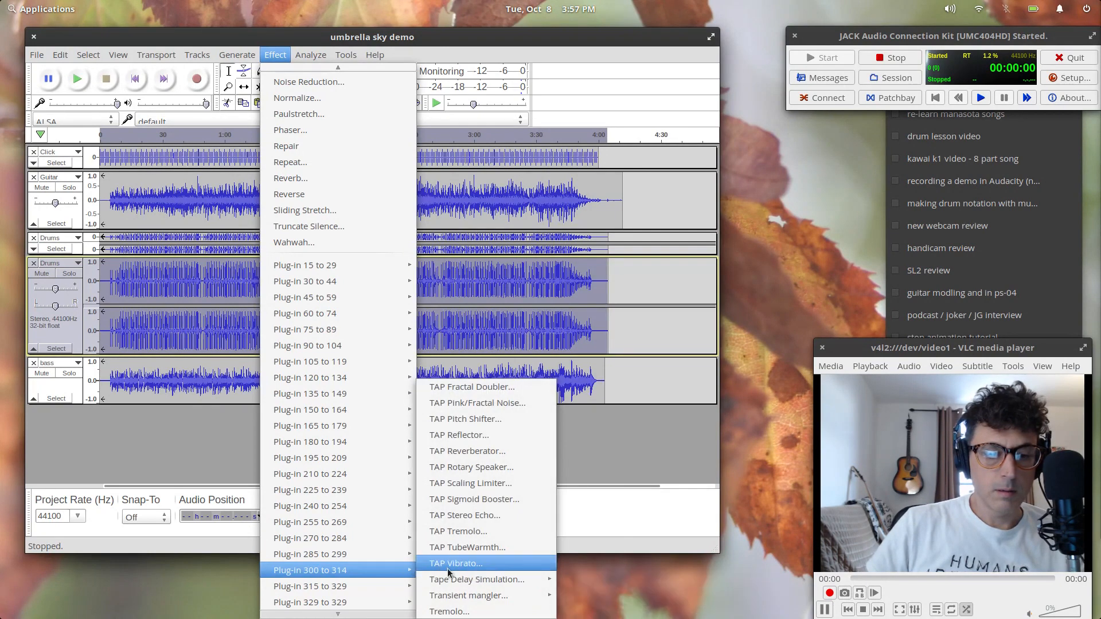
click(468, 452)
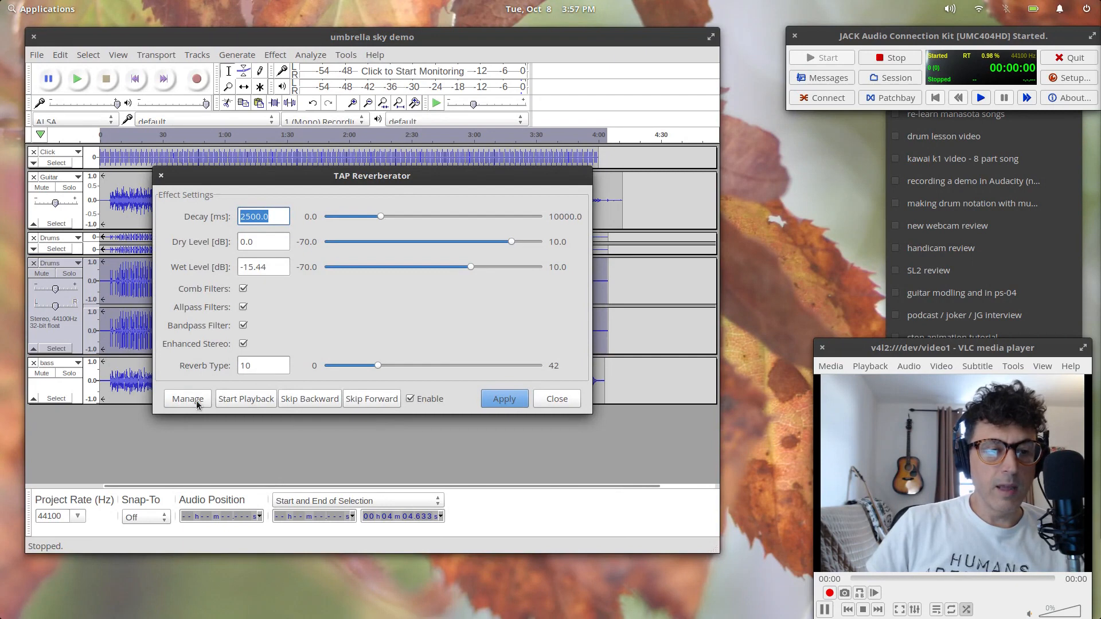
Briefly play the mix through TAP Reverberator, and delete the Click track after stopping playback
click(244, 399)
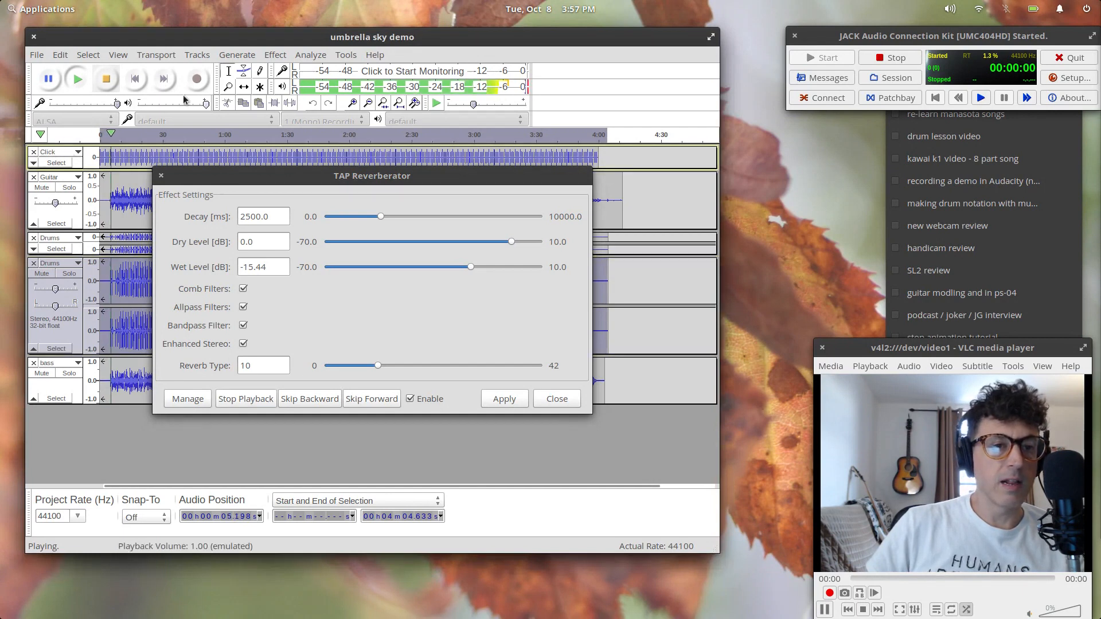
click(106, 79)
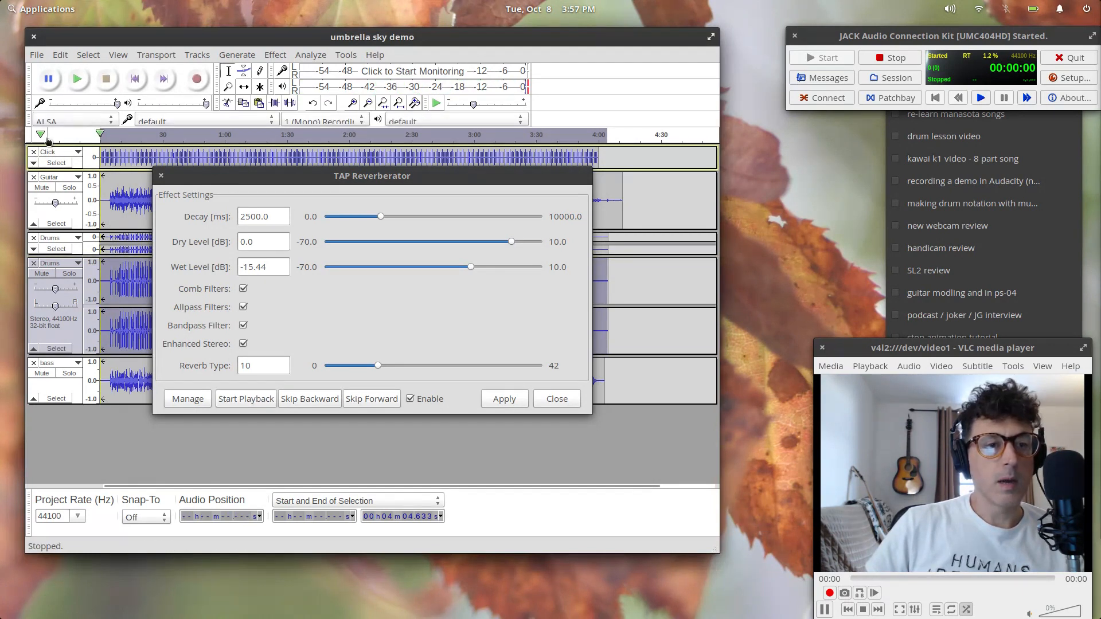
click(33, 152)
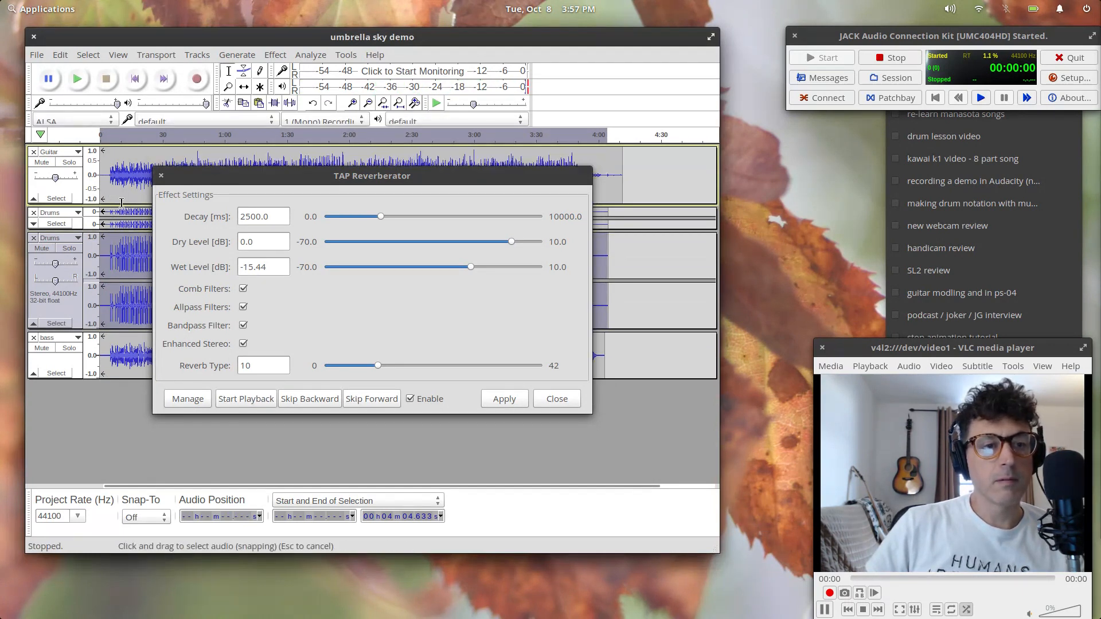
Audition the reverb without the click, and apply TAP Reverberator with reverb type 10 to the duplicate Drums track, closing the effect
click(243, 399)
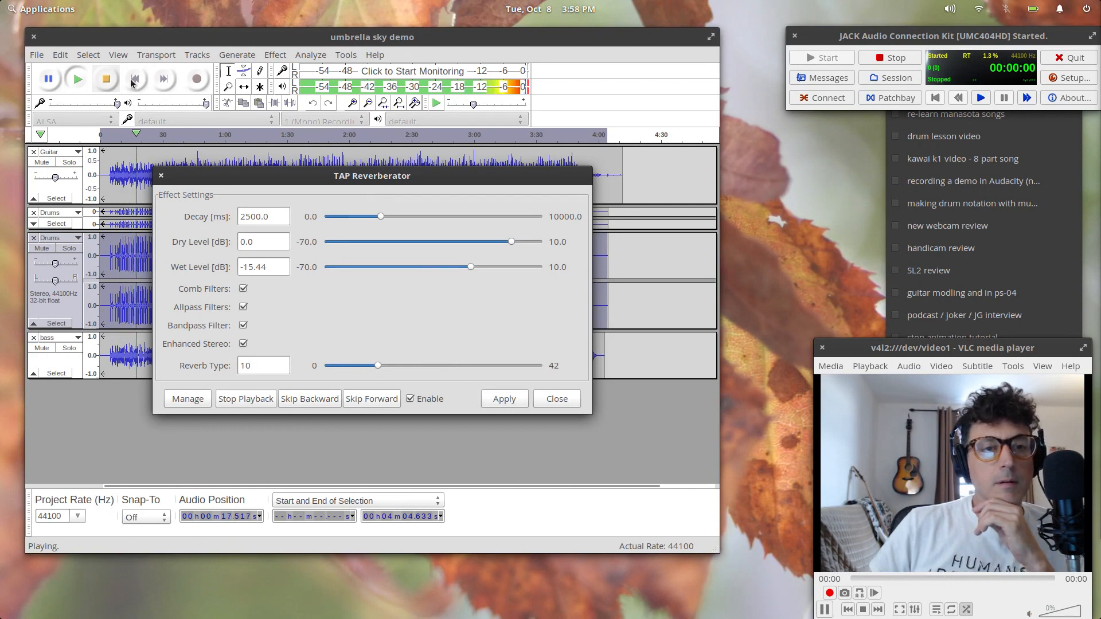
click(108, 79)
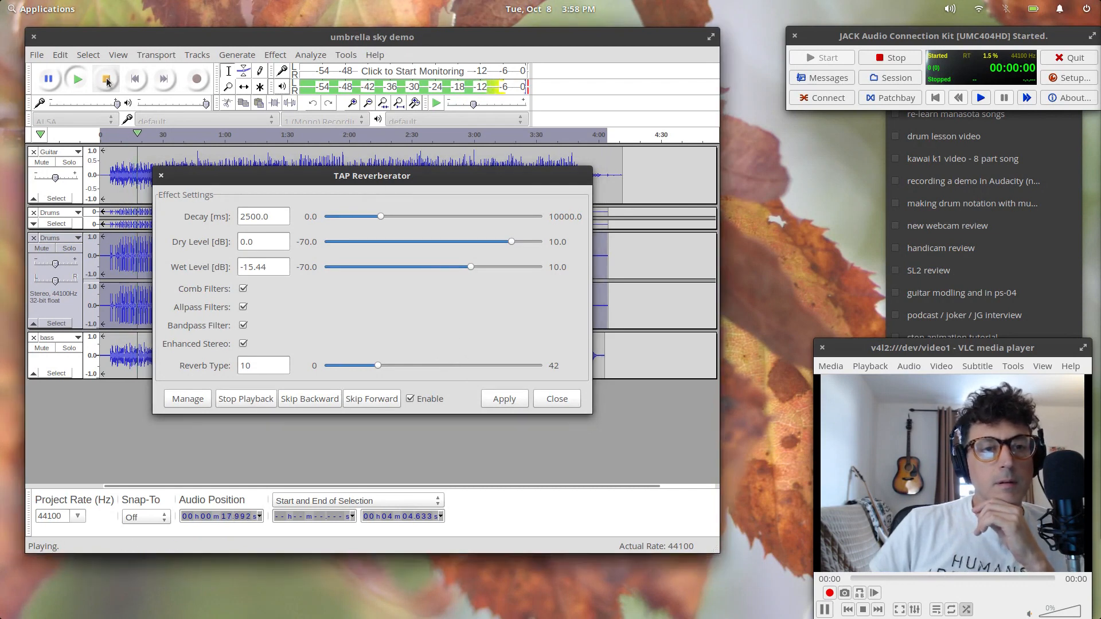
click(510, 401)
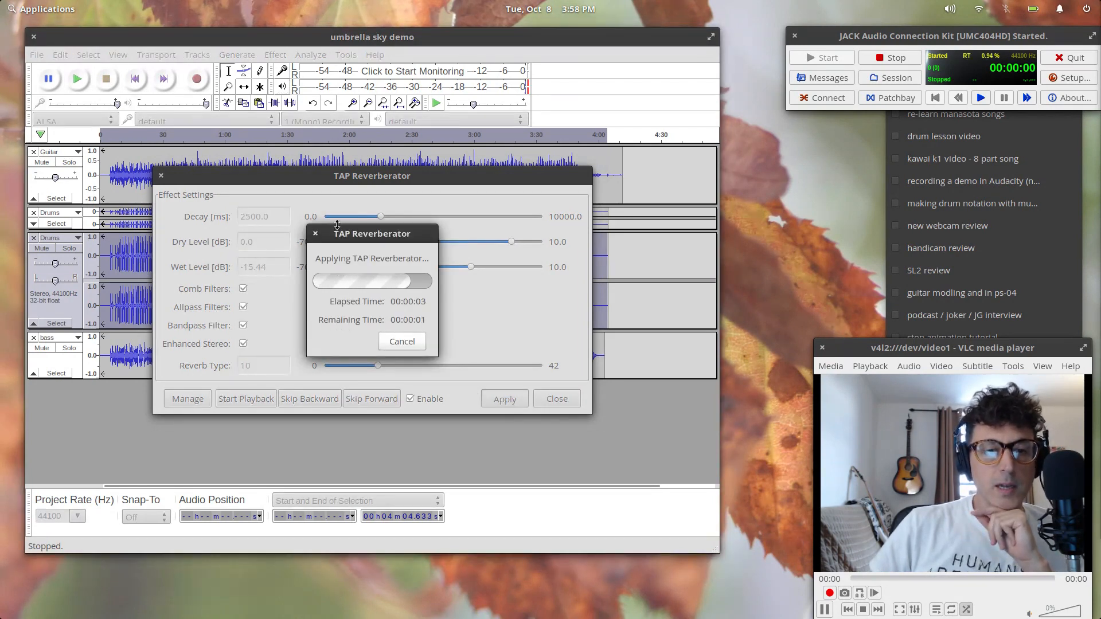
click(557, 399)
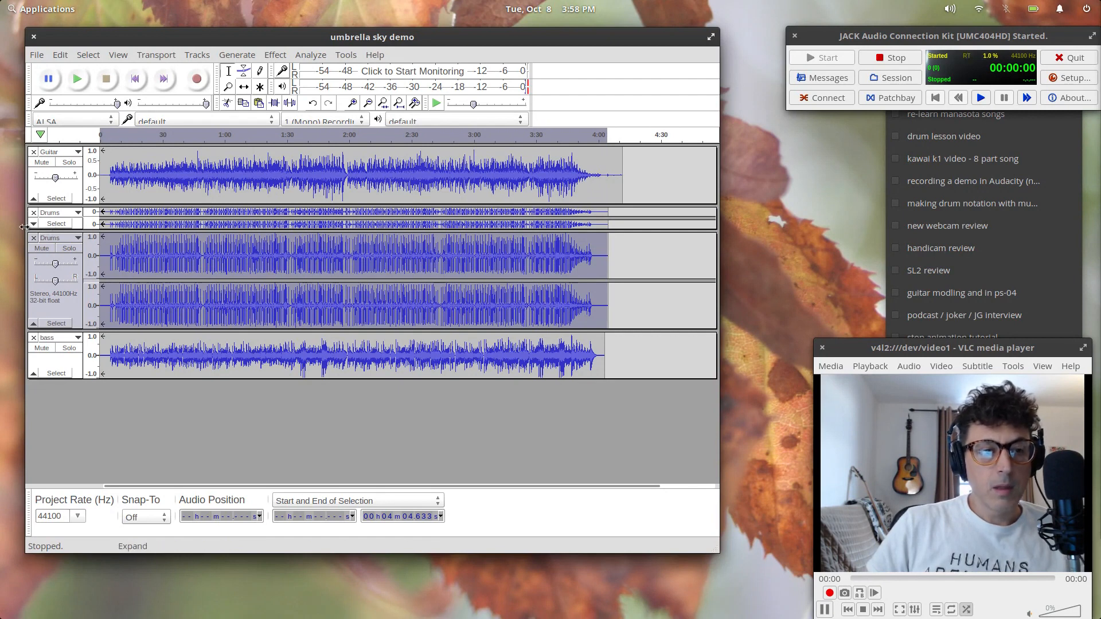
Delete the original collapsed Drums track, keeping the processed duplicate
click(42, 225)
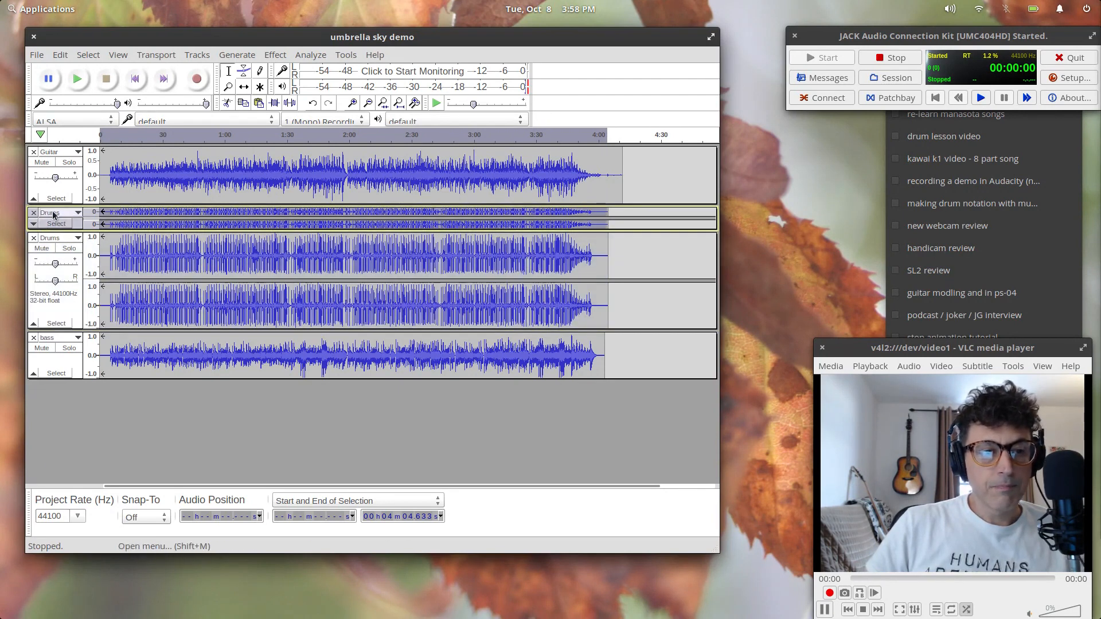
click(51, 213)
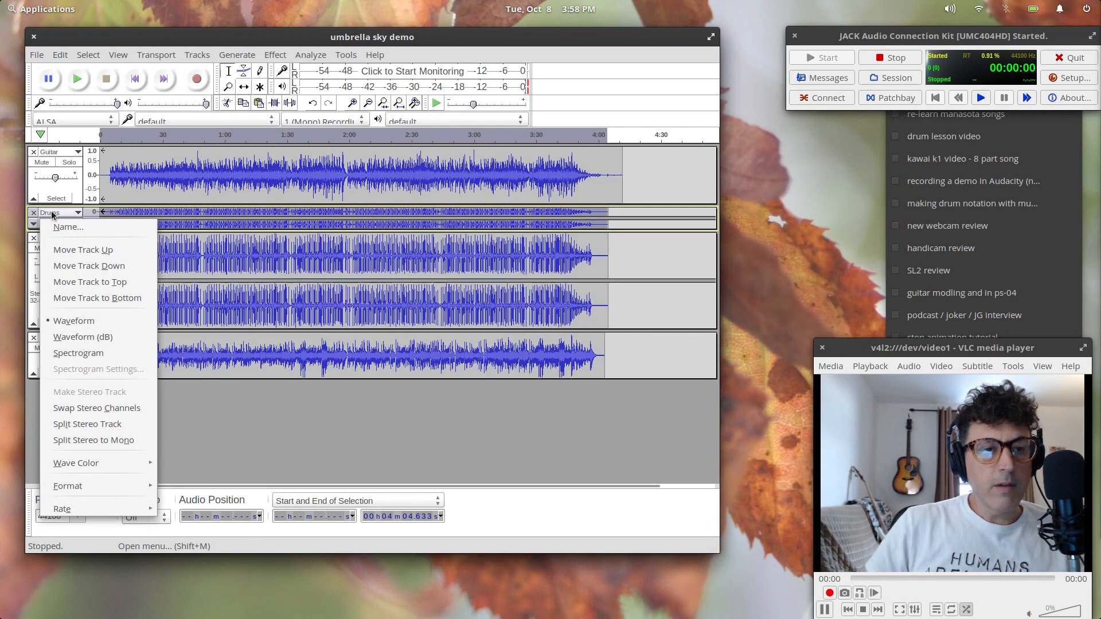
click(51, 213)
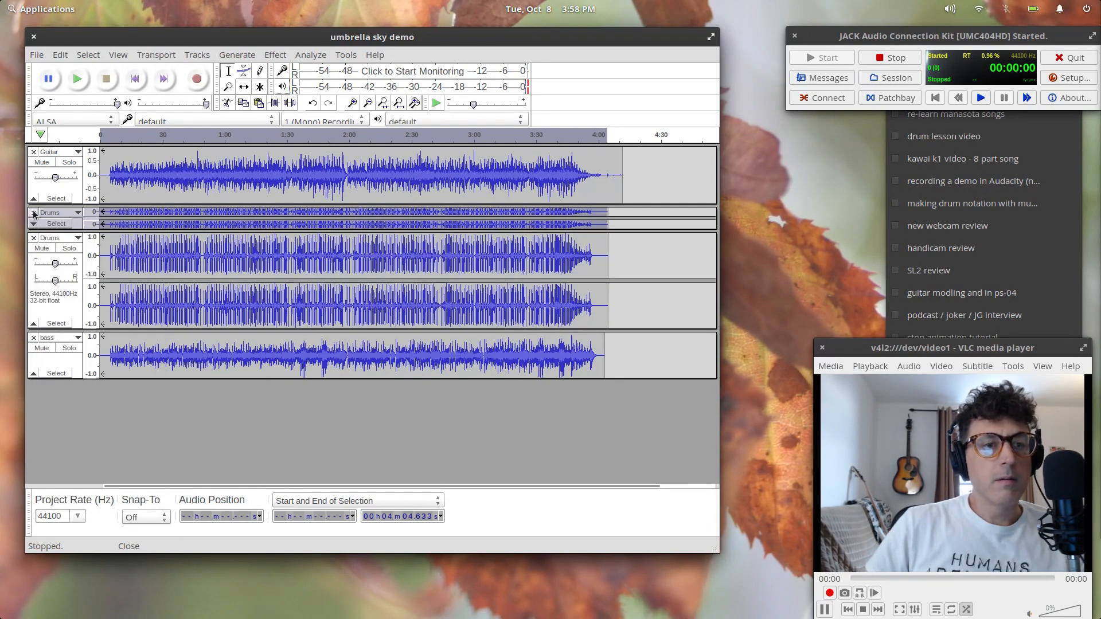
click(33, 213)
Save the project under the new name "umbrella sky demo-mix" in the Audacity folder
click(36, 54)
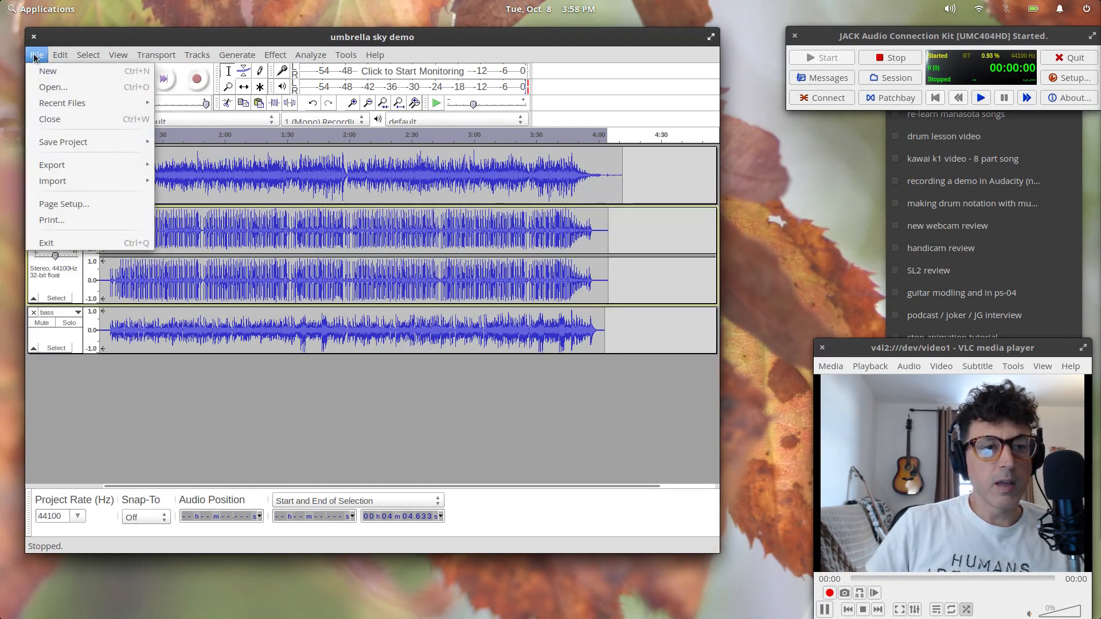
mouse_move(65, 146)
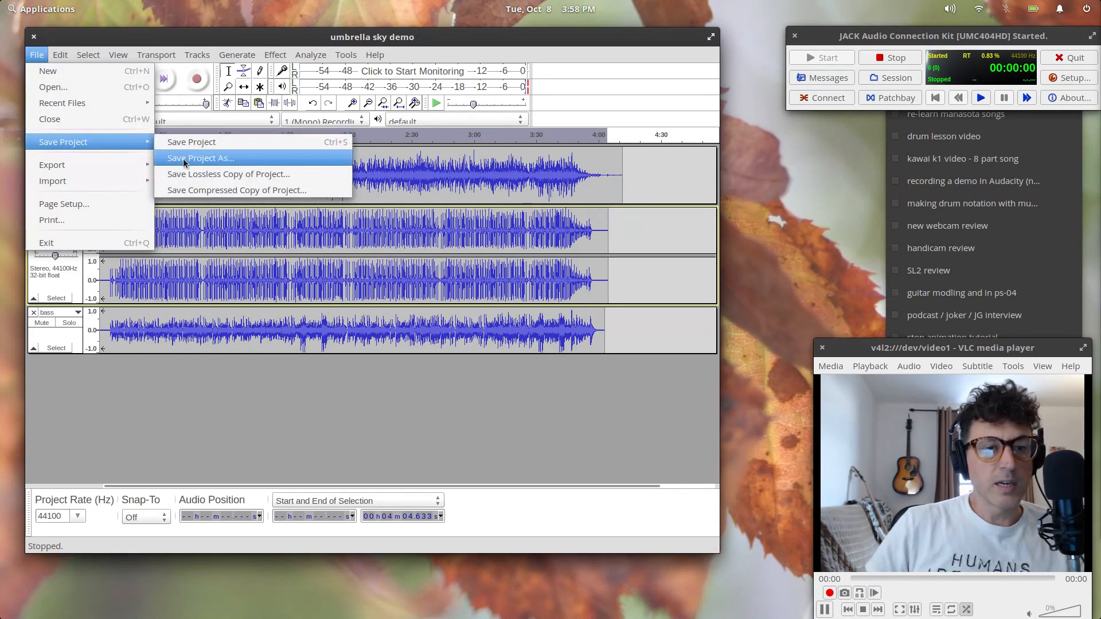
click(183, 160)
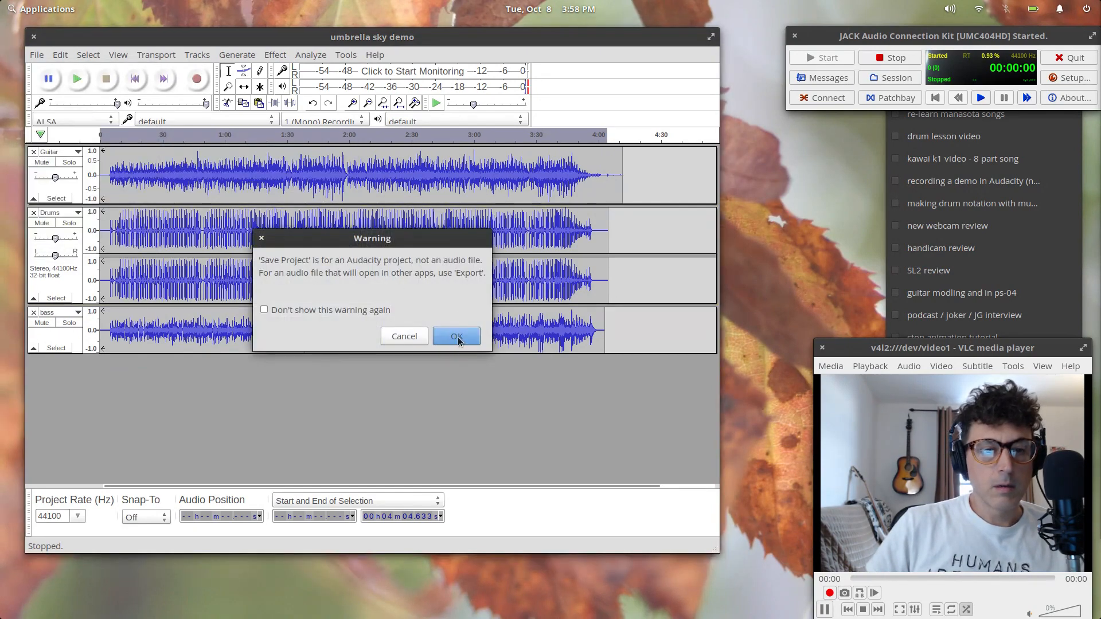
click(456, 336)
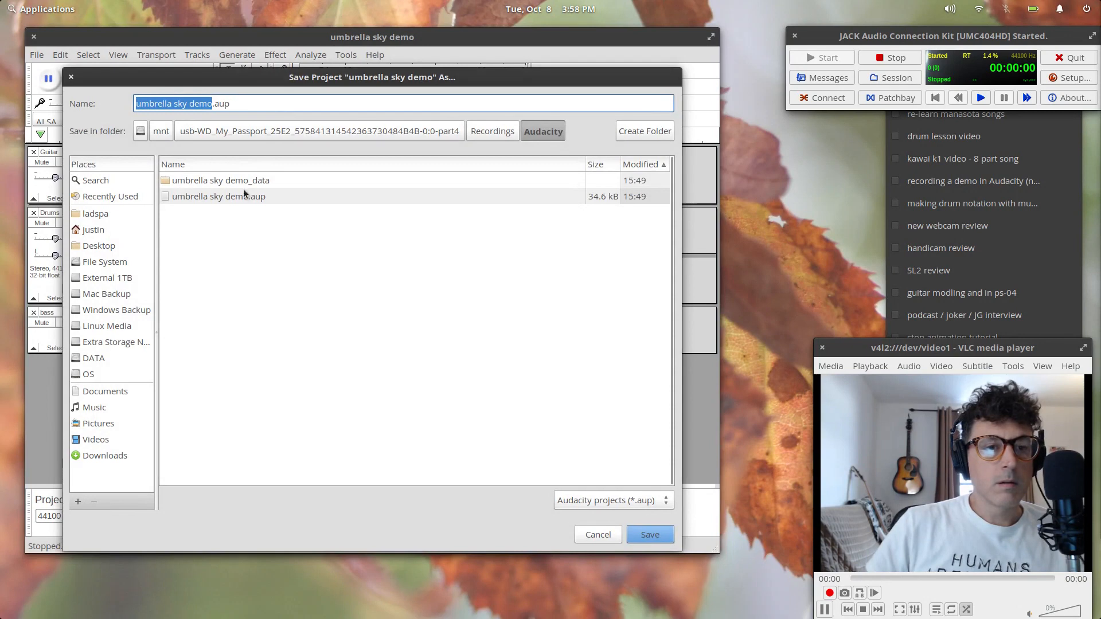
click(214, 104)
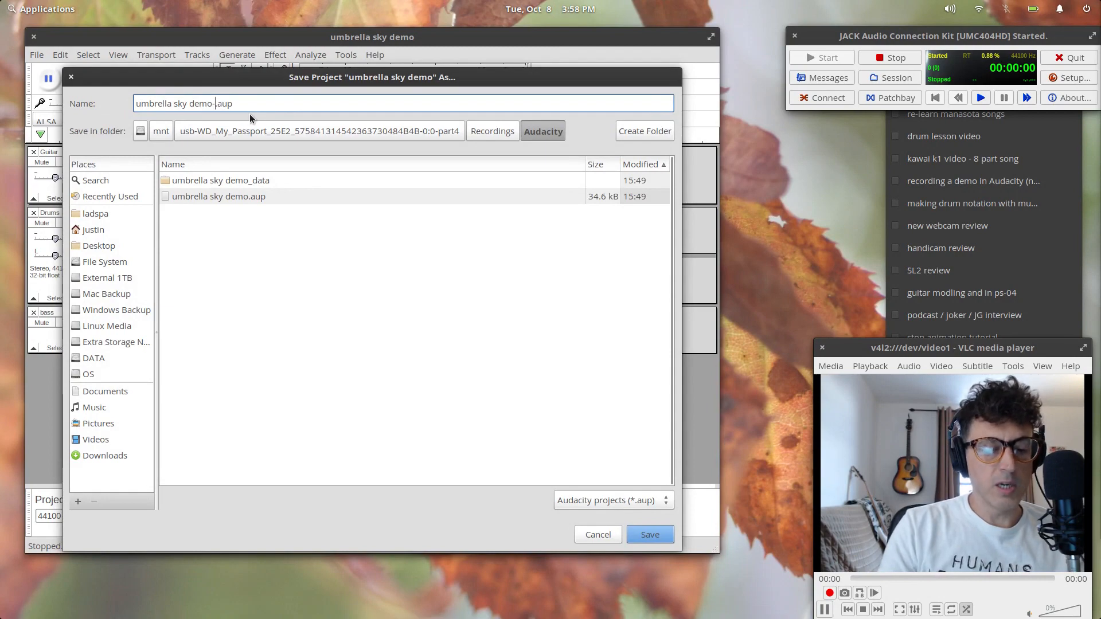
key(Return)
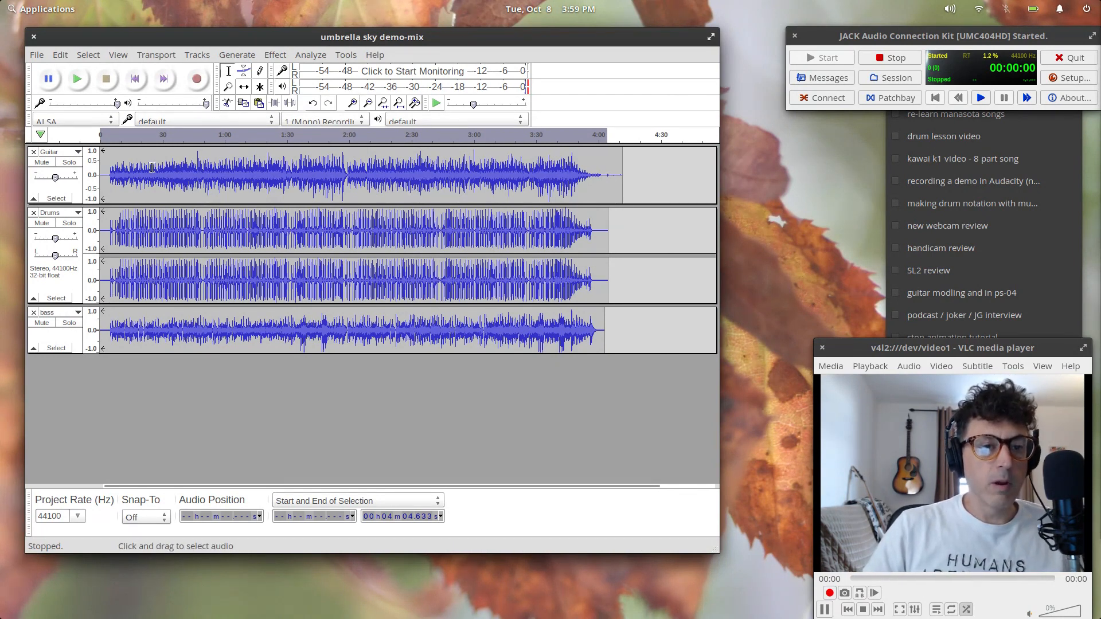
Play the mix from about 0:12 on the timeline to check the processed drums, and stop playback
click(82, 84)
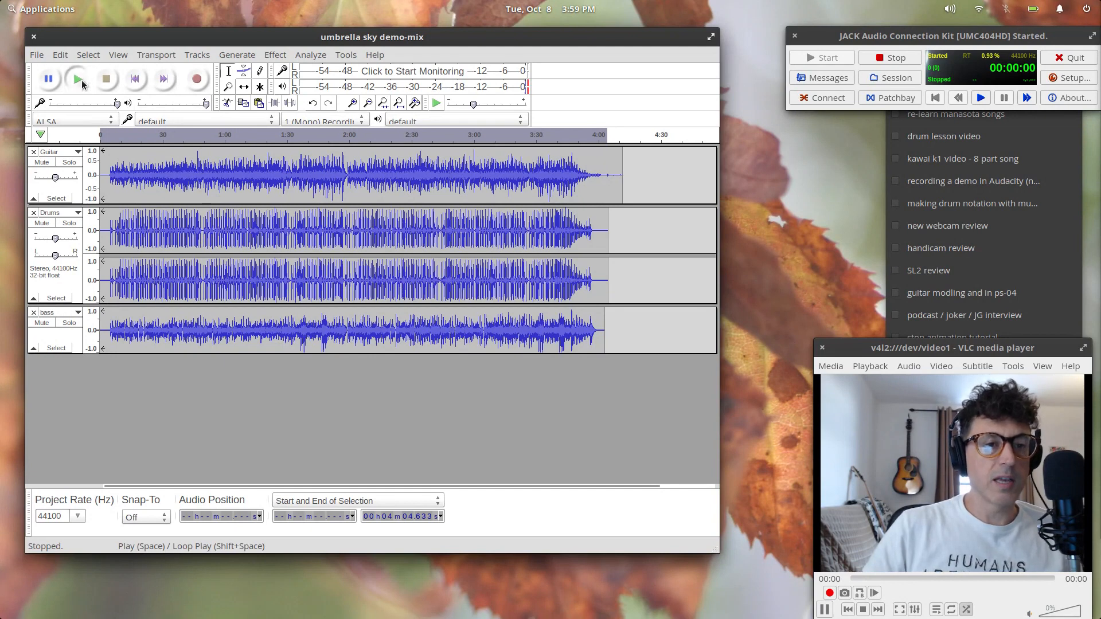
click(127, 136)
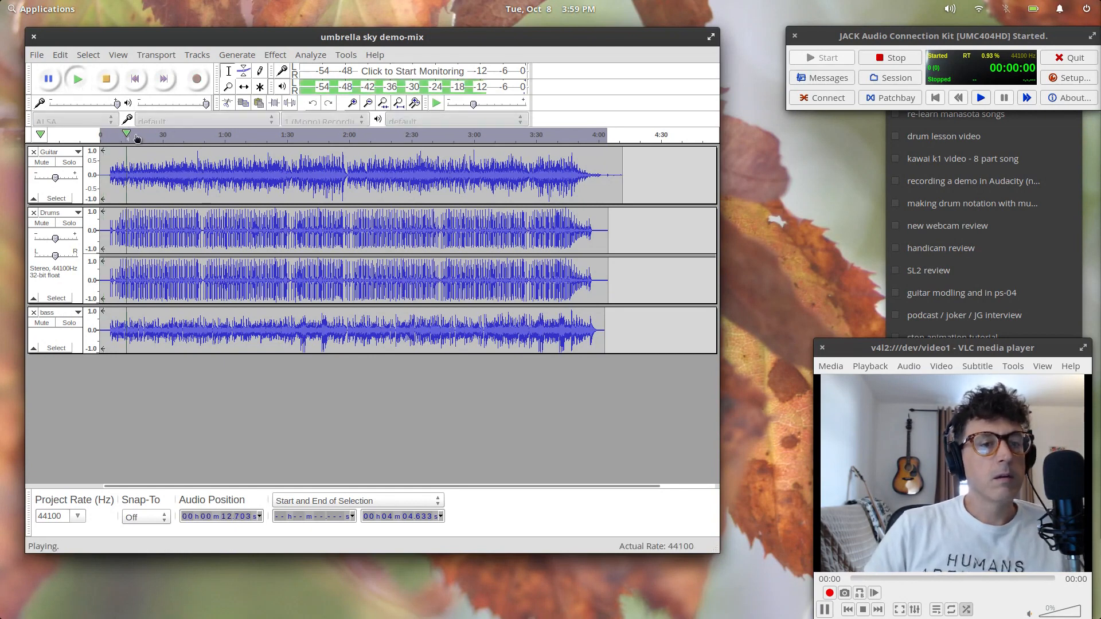
click(108, 78)
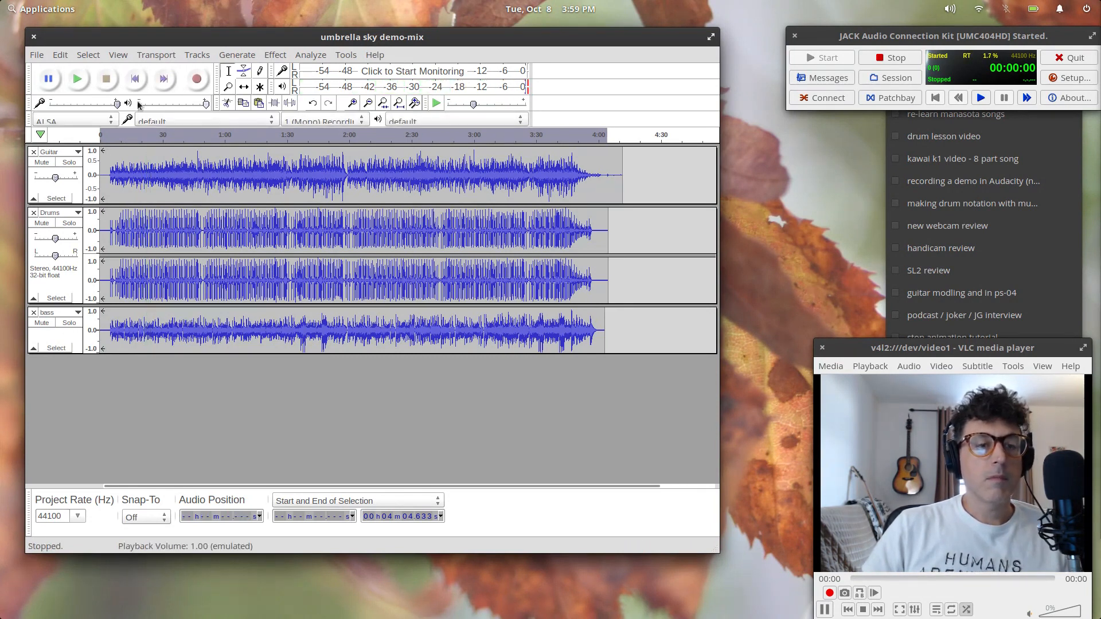
Apply the Compressor with a -12 dB threshold and 2:1 ratio to the Guitar track, and audition the mix from about 0:39
click(33, 190)
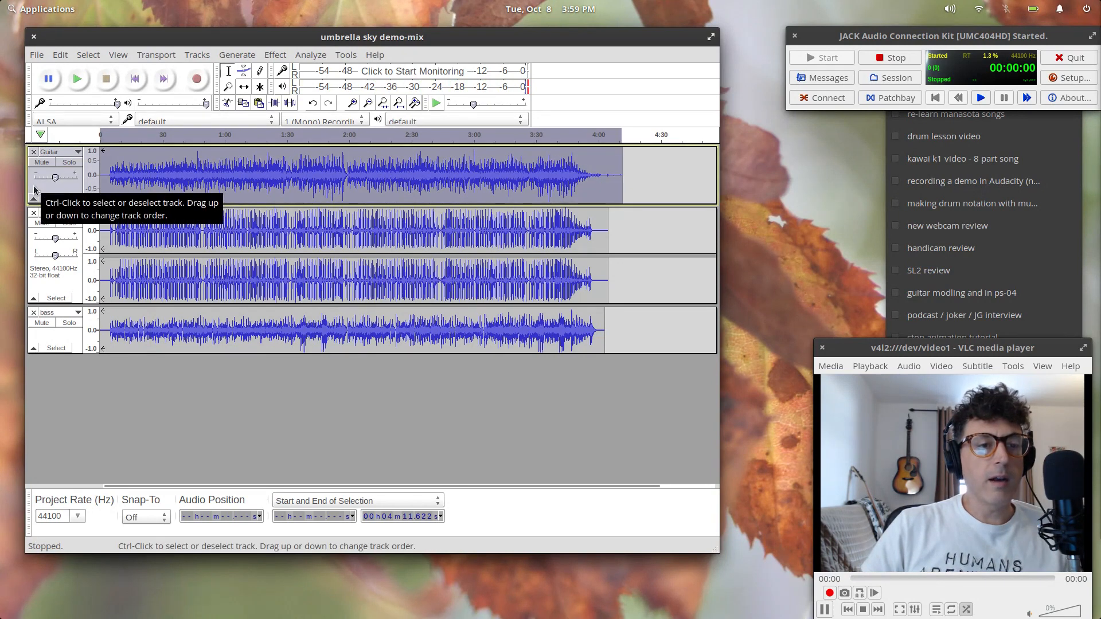
click(275, 55)
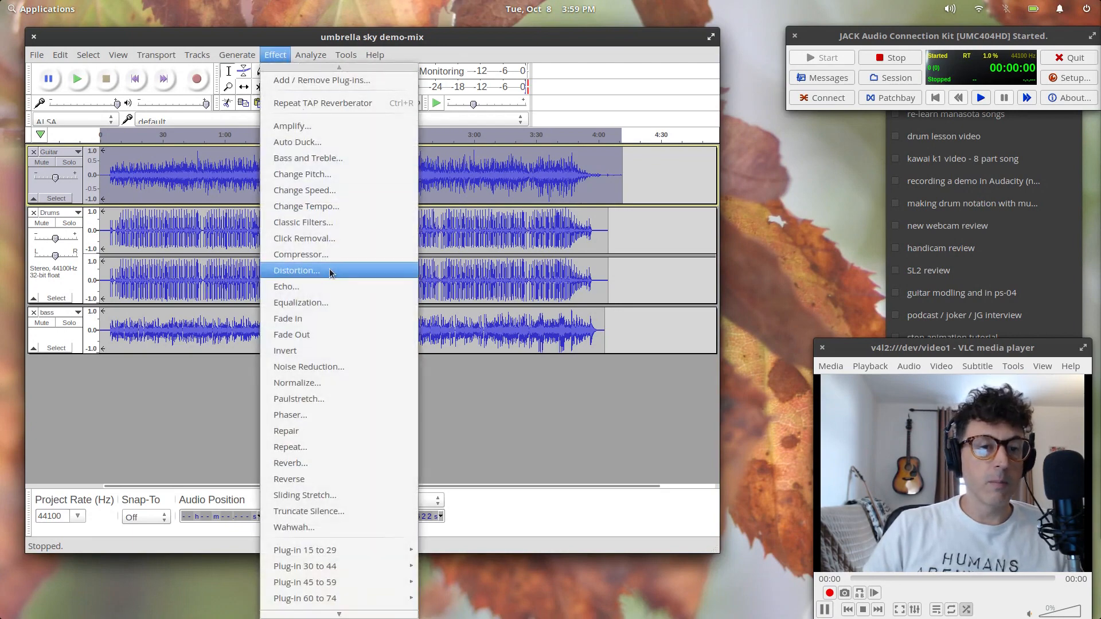
click(319, 255)
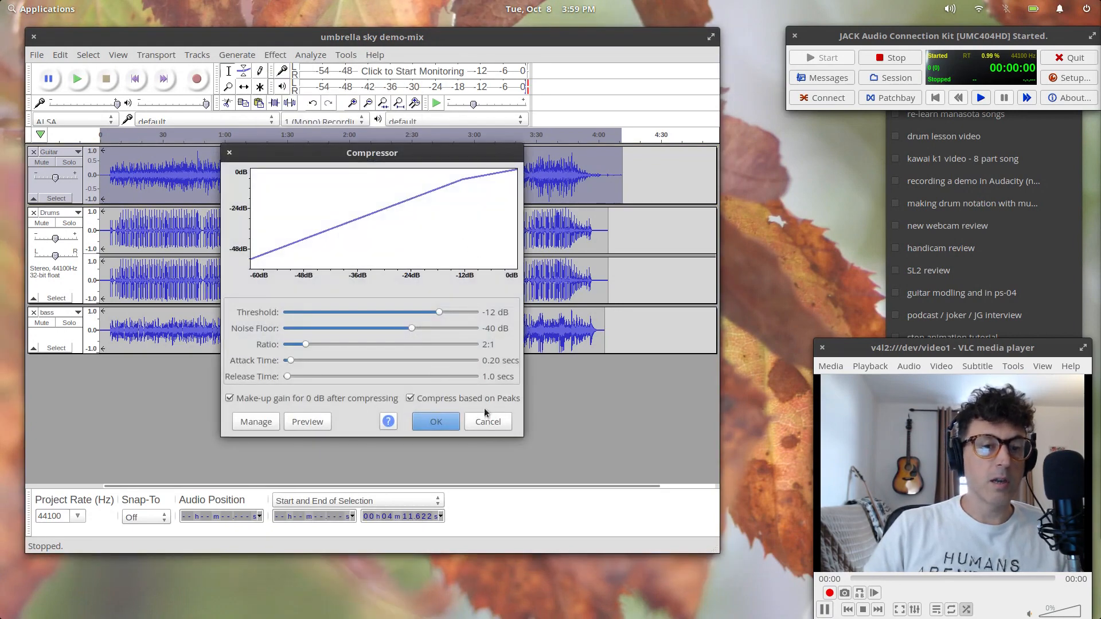
click(436, 422)
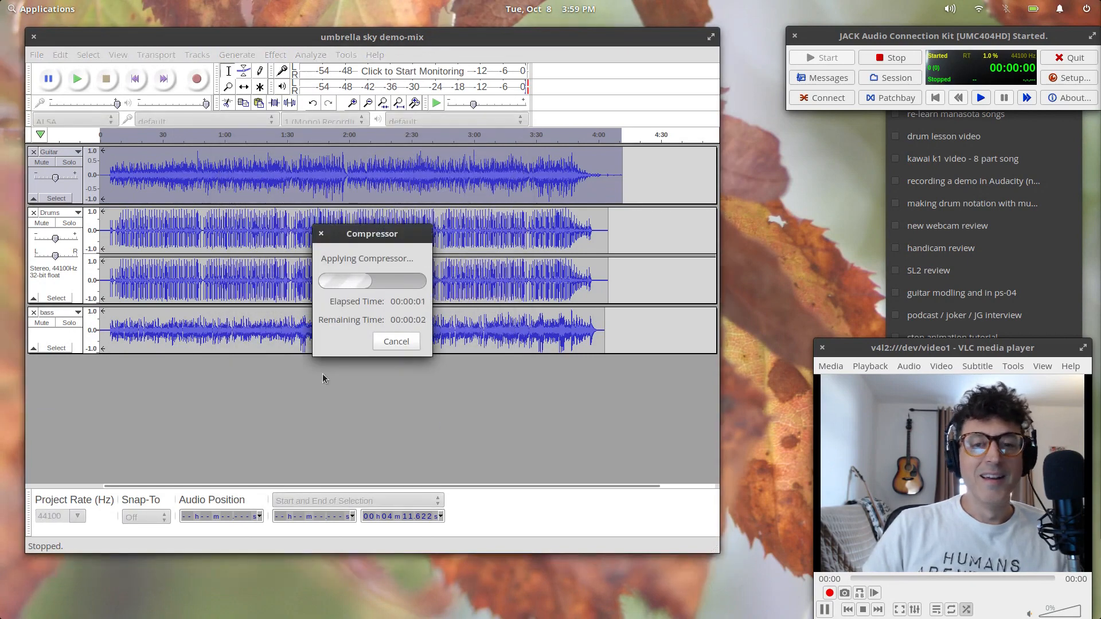
click(177, 134)
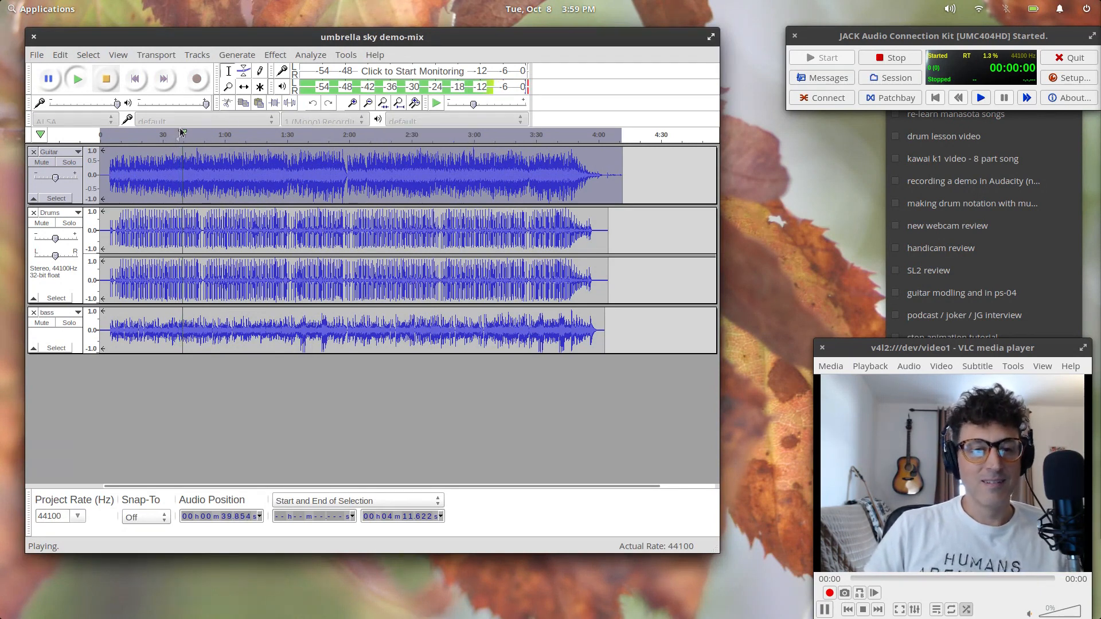
click(107, 81)
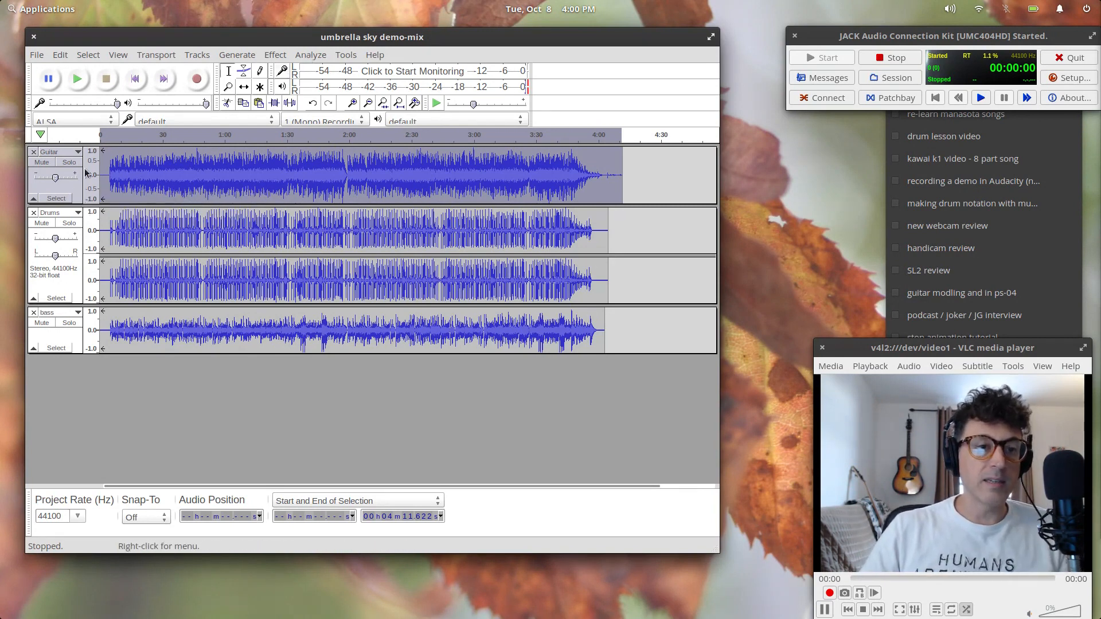
Duplicate the compressed Guitar track and mute the copy
click(34, 195)
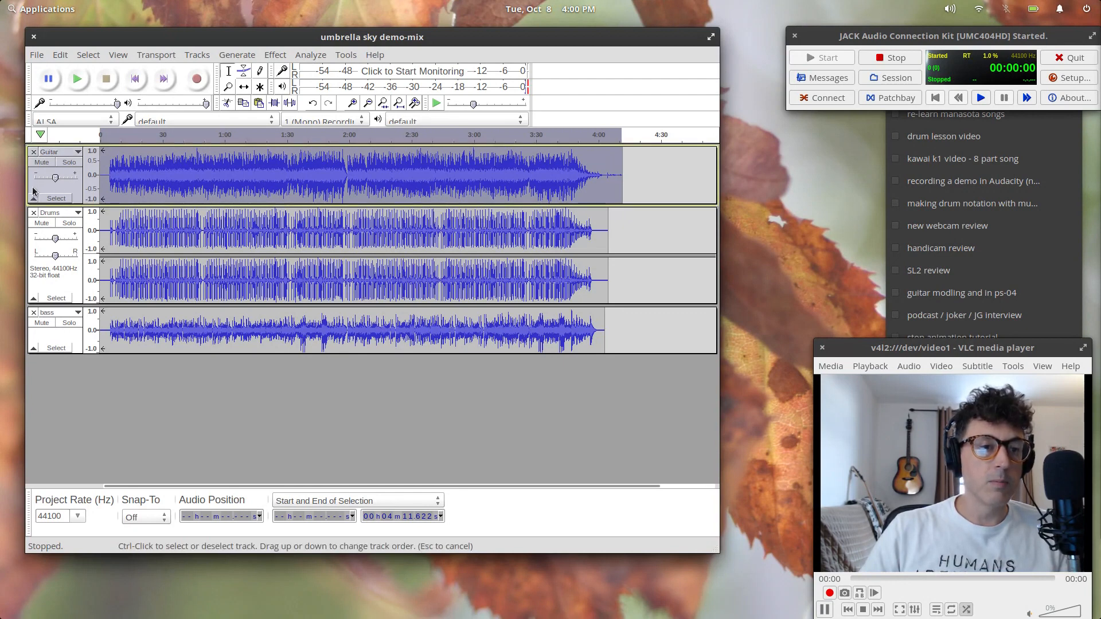
key(ctrl+d)
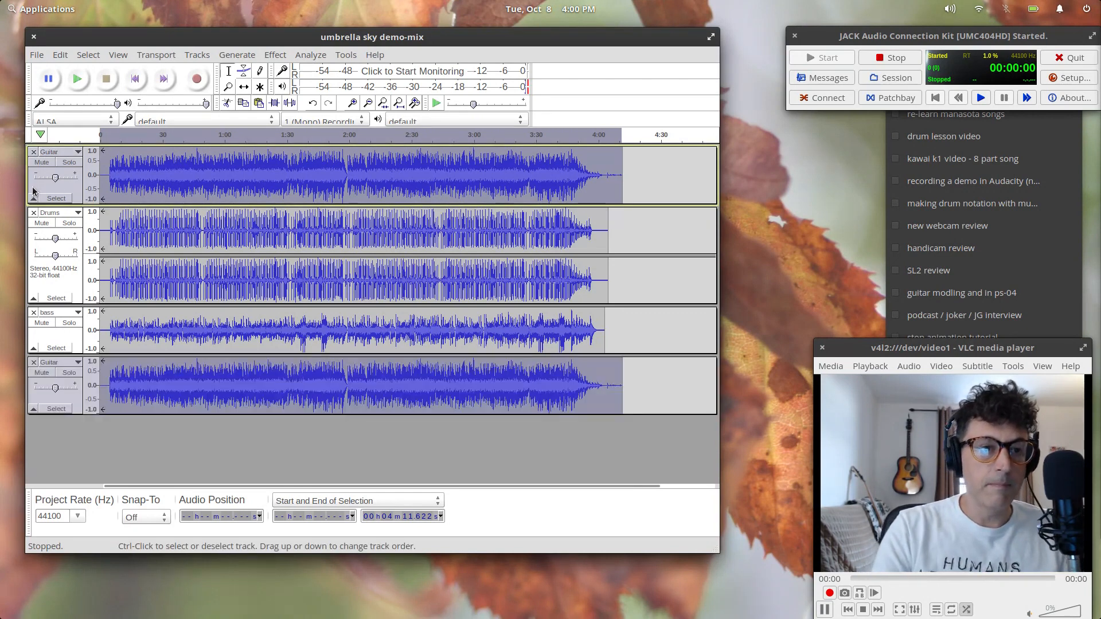
click(41, 372)
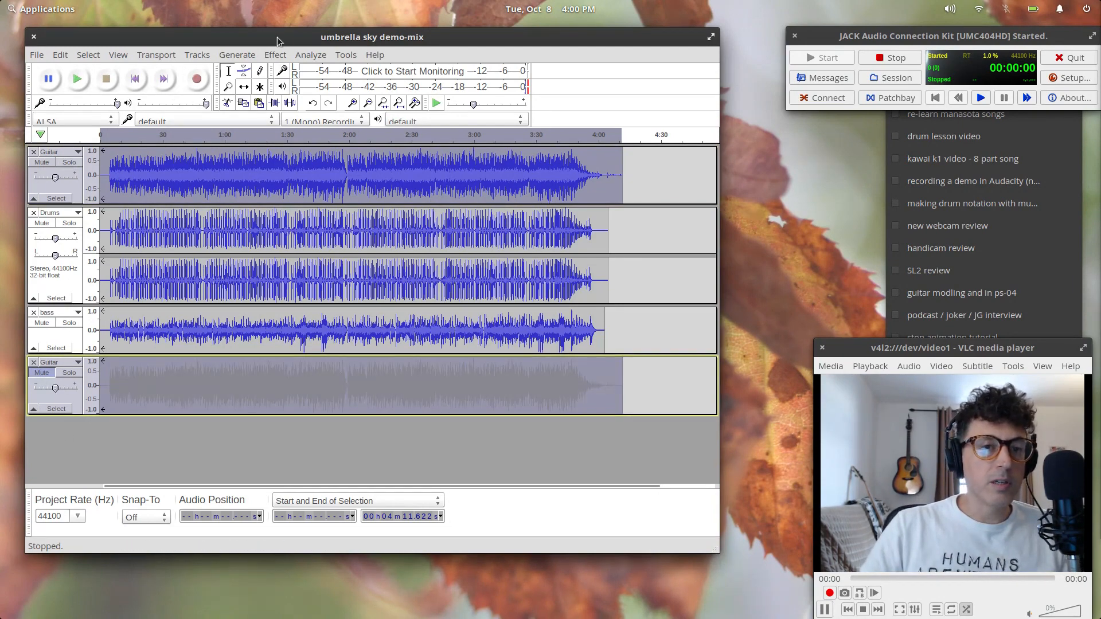
Raise the original Guitar track's gain and preview the Phaser with 2 stages, closing the effect without applying it
click(275, 55)
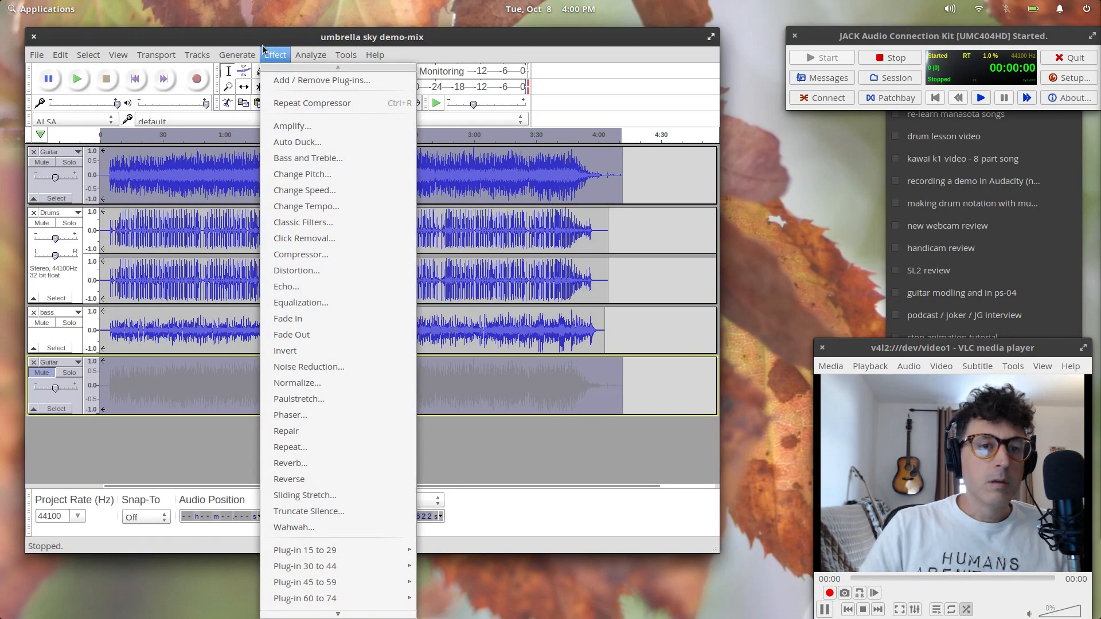
click(273, 54)
click(63, 179)
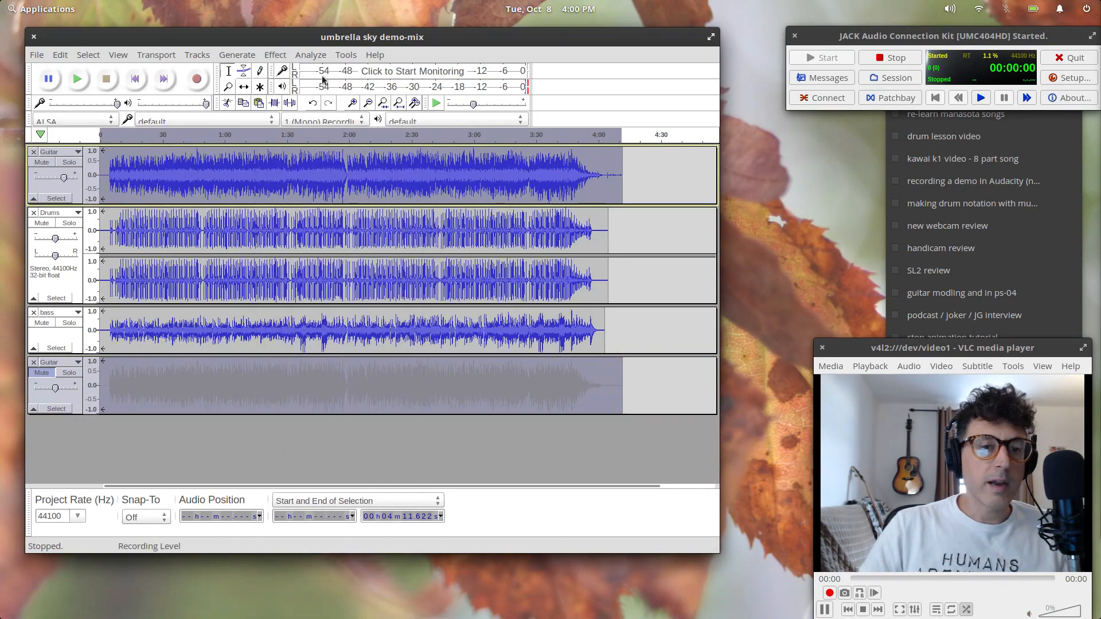
click(304, 55)
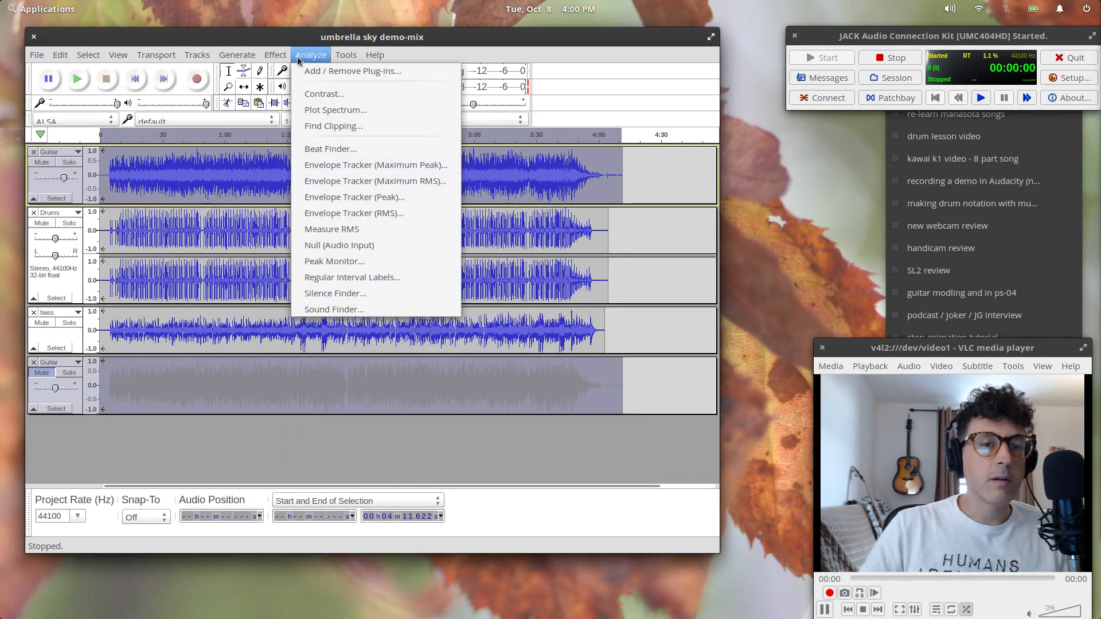
click(275, 54)
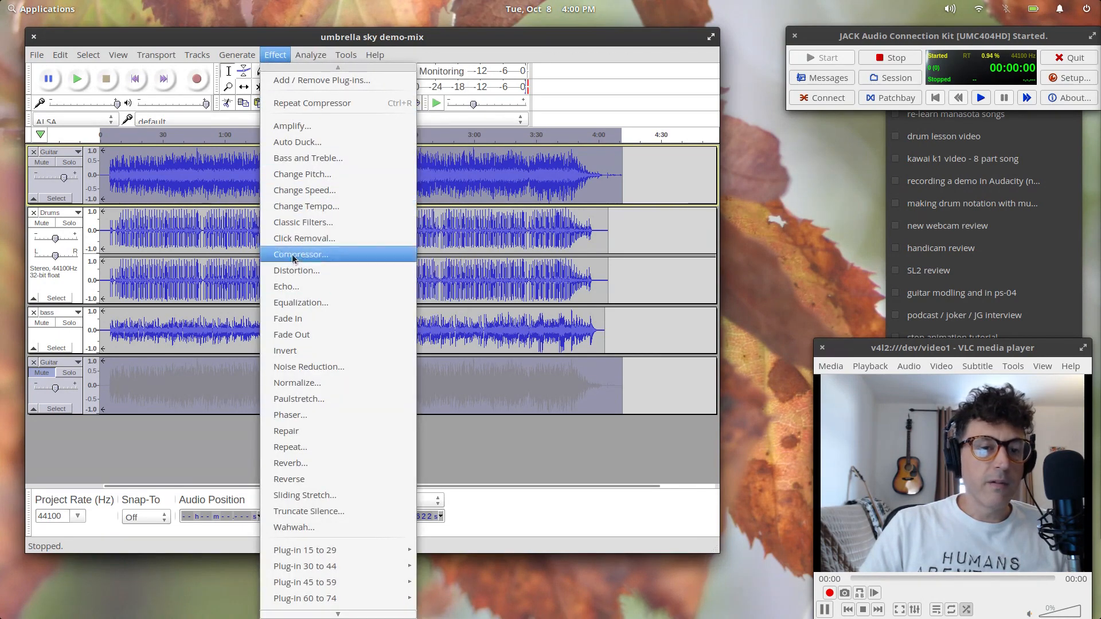
click(331, 417)
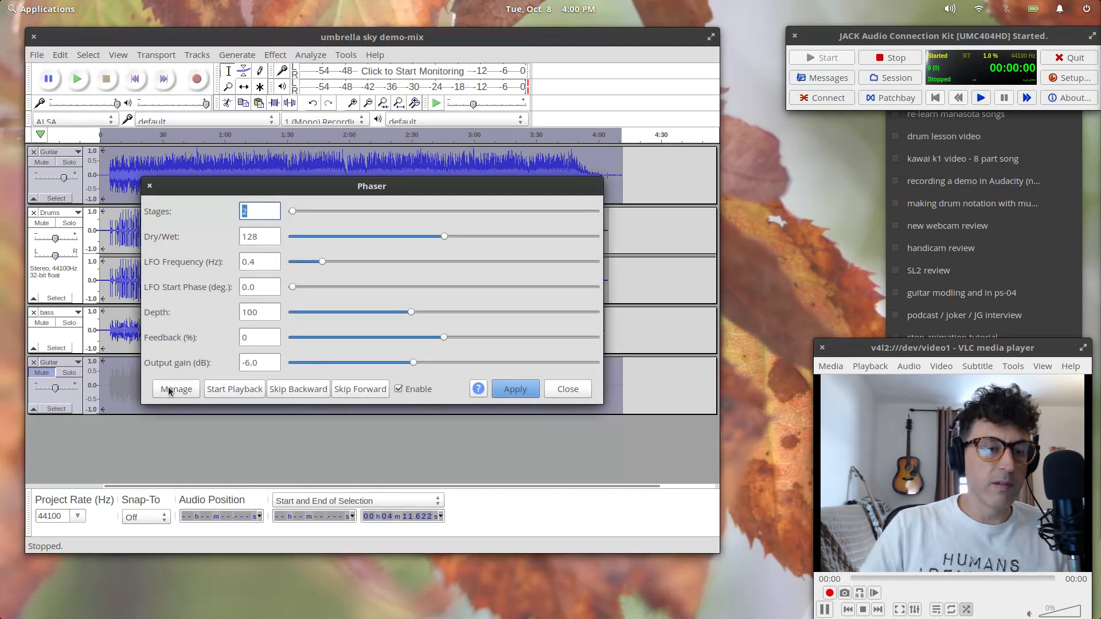
click(216, 390)
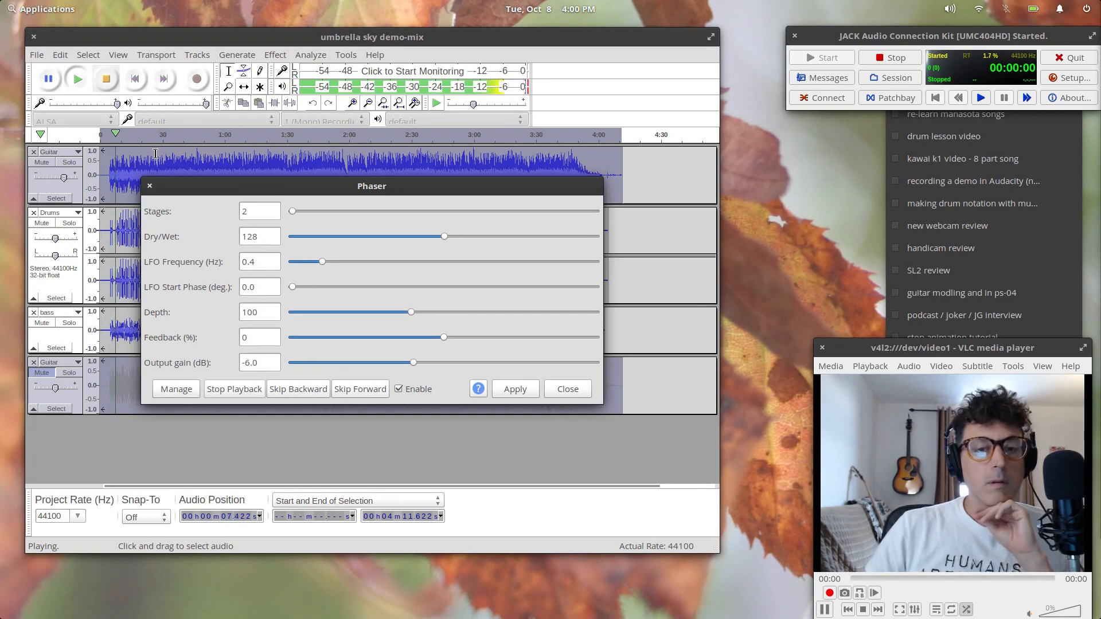
click(568, 389)
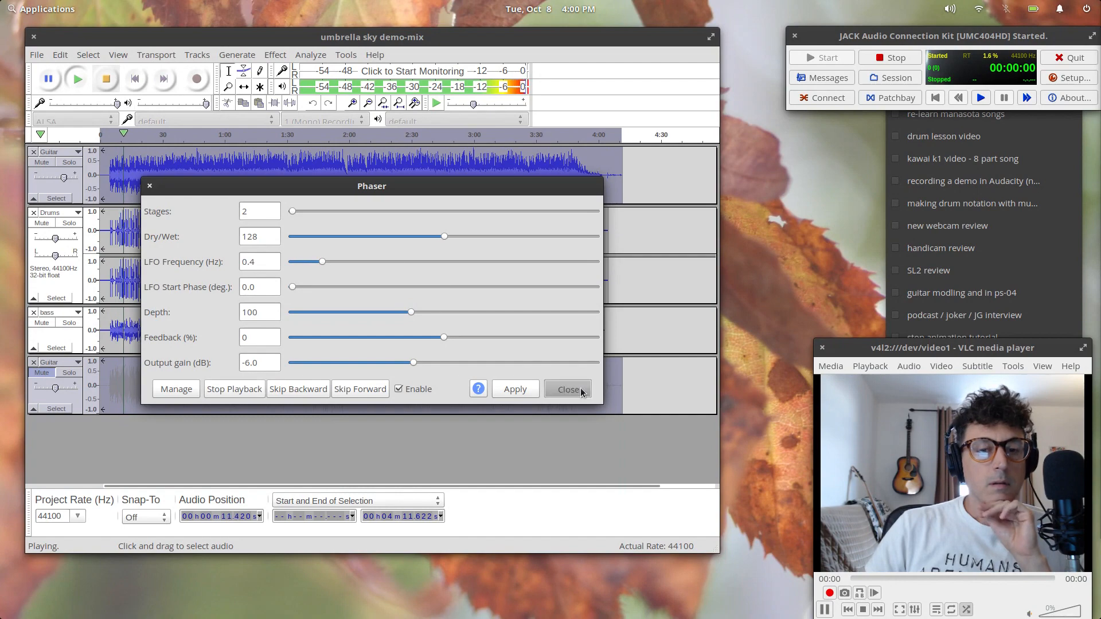
click(112, 80)
Audition the mix from about 0:40 and 0:56, opening and closing the Phaser unapplied in between
click(182, 141)
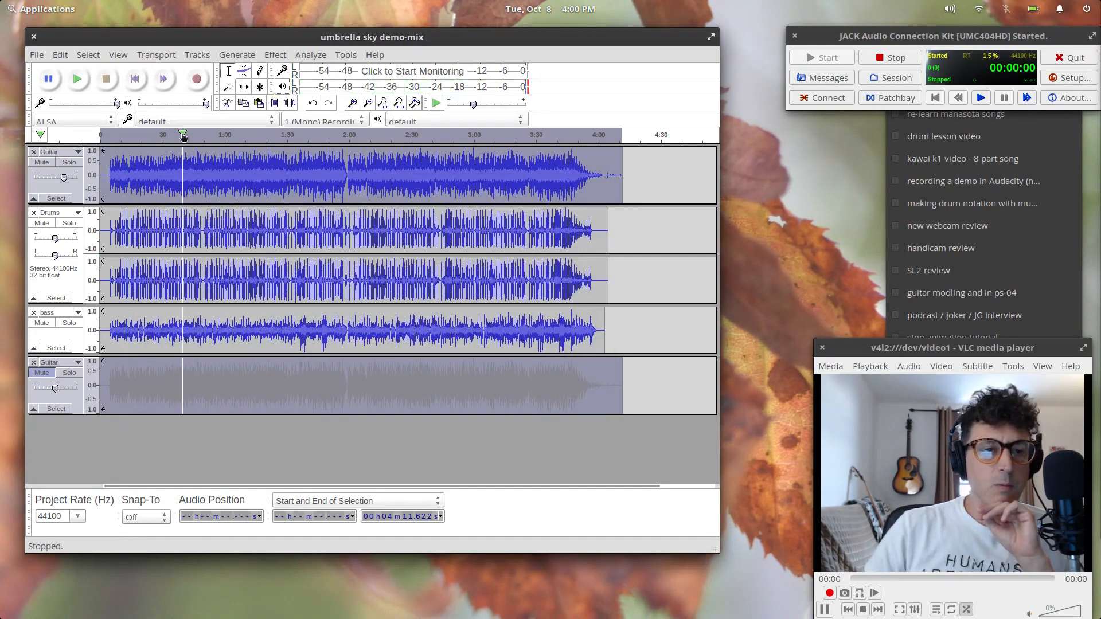
click(106, 80)
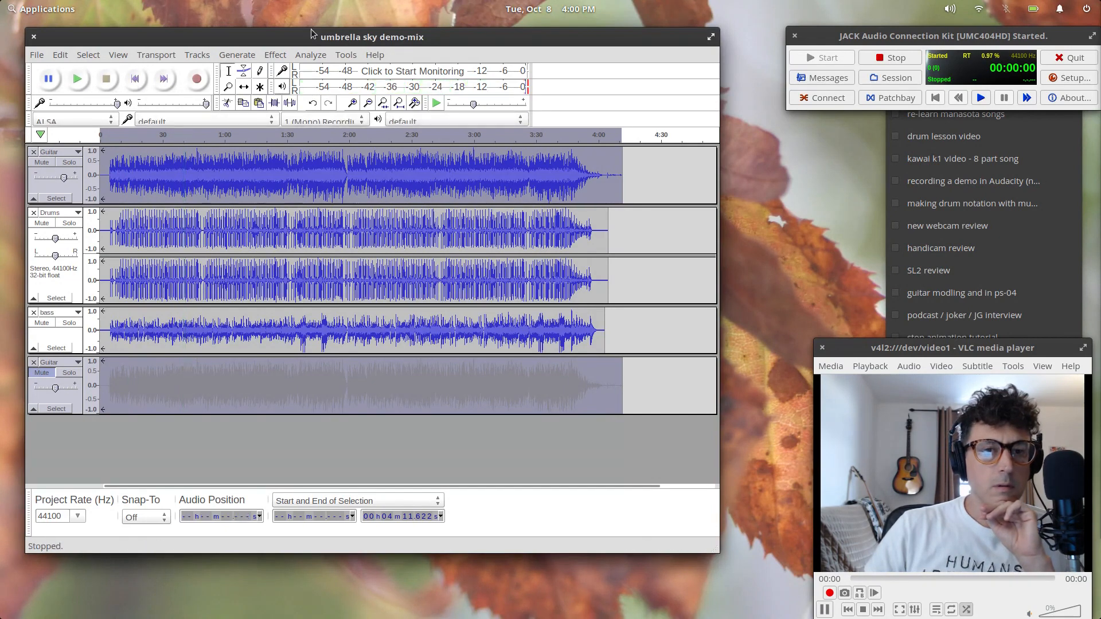
drag(315, 38, 377, 86)
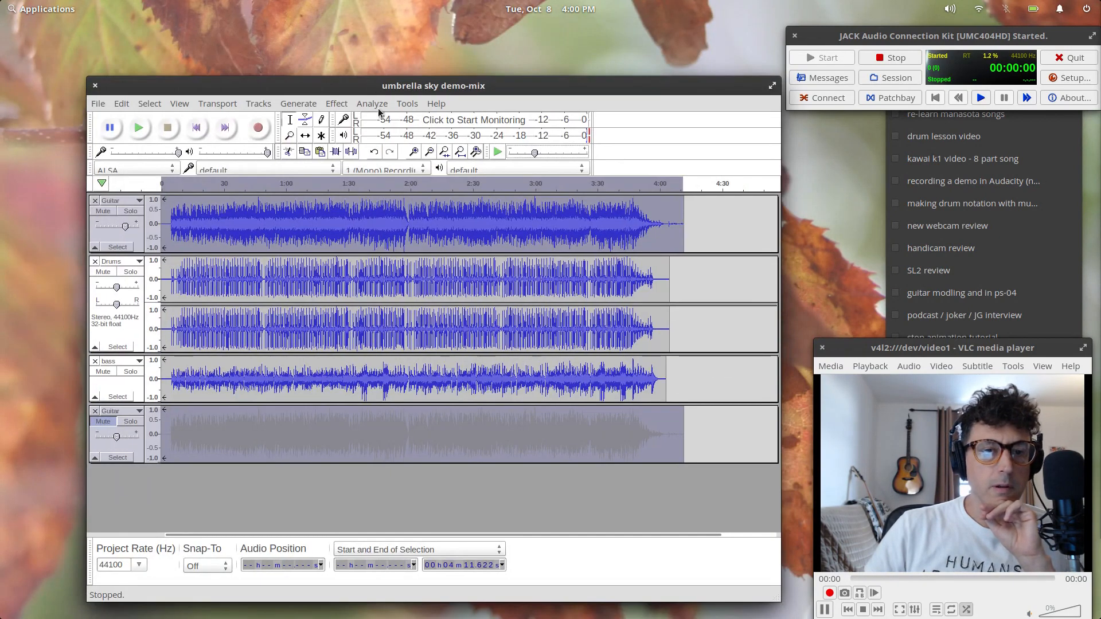
click(337, 104)
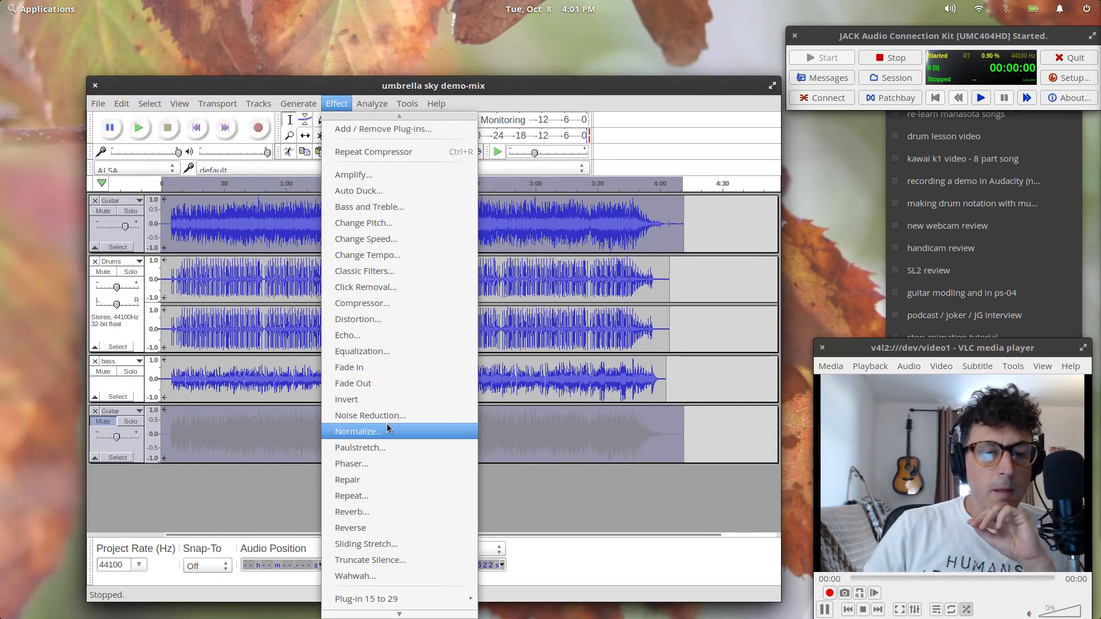
click(385, 462)
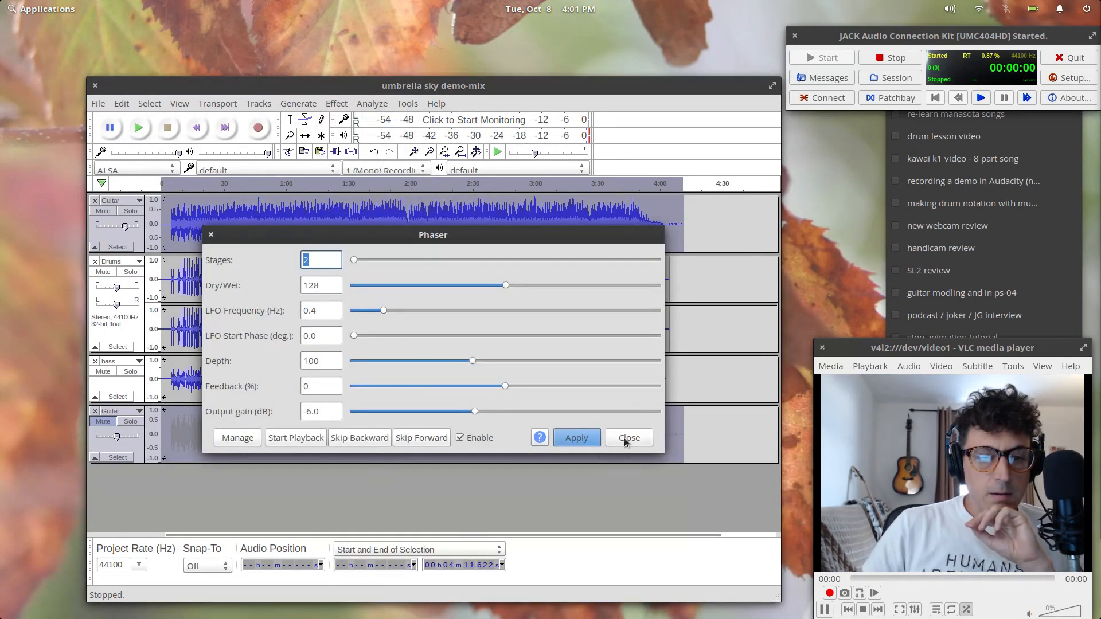
click(638, 443)
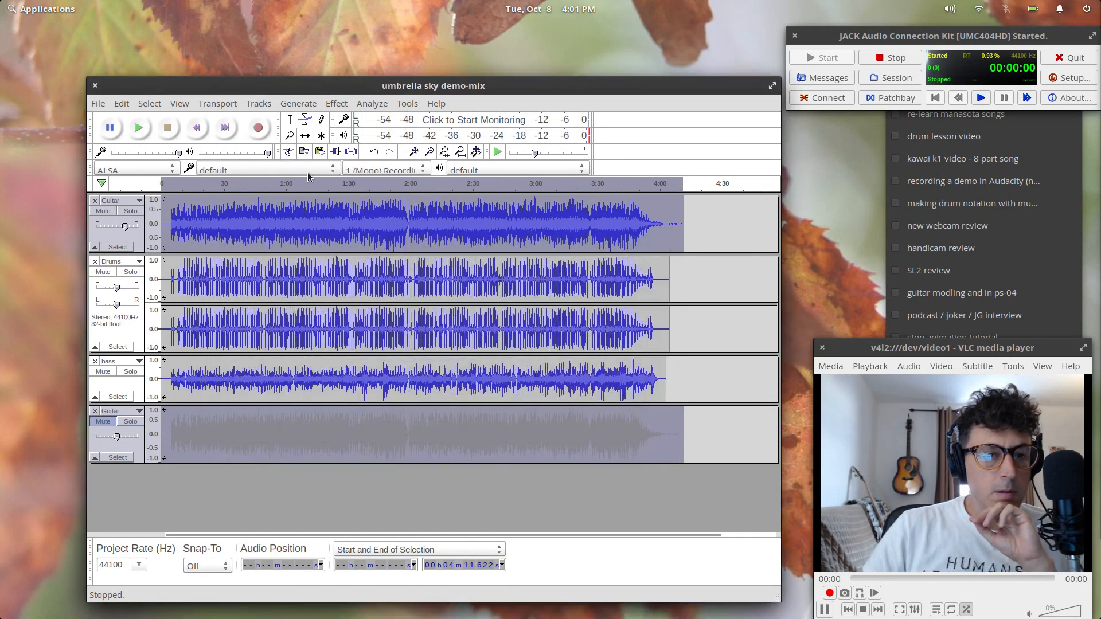
click(277, 182)
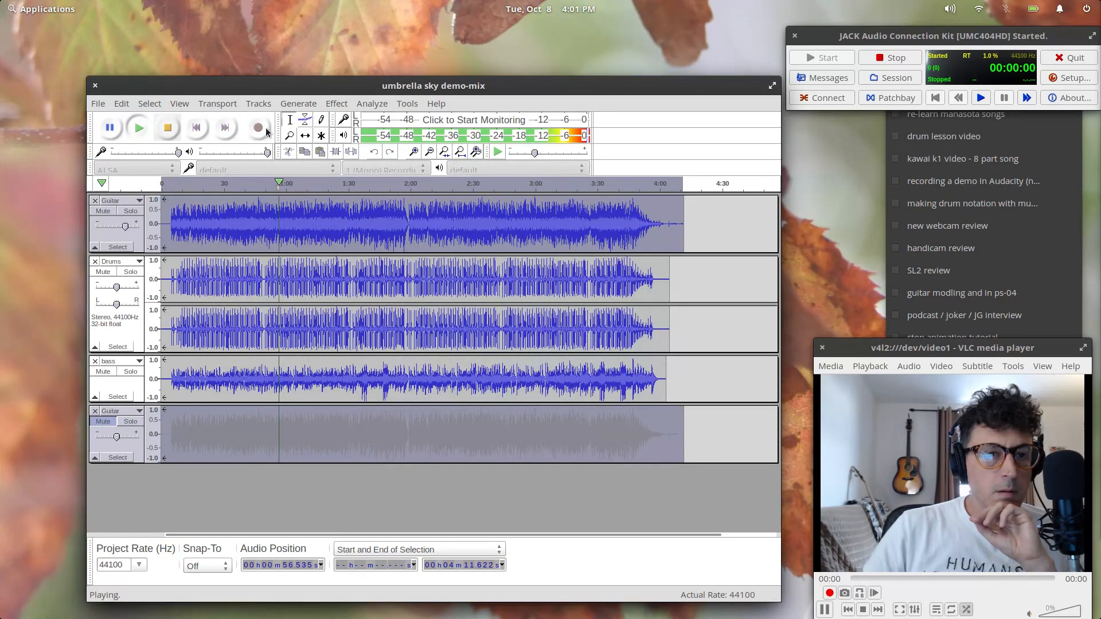
click(182, 129)
Delete the original Guitar track, unmute its copy, and audition the mix from about 0:30
click(95, 200)
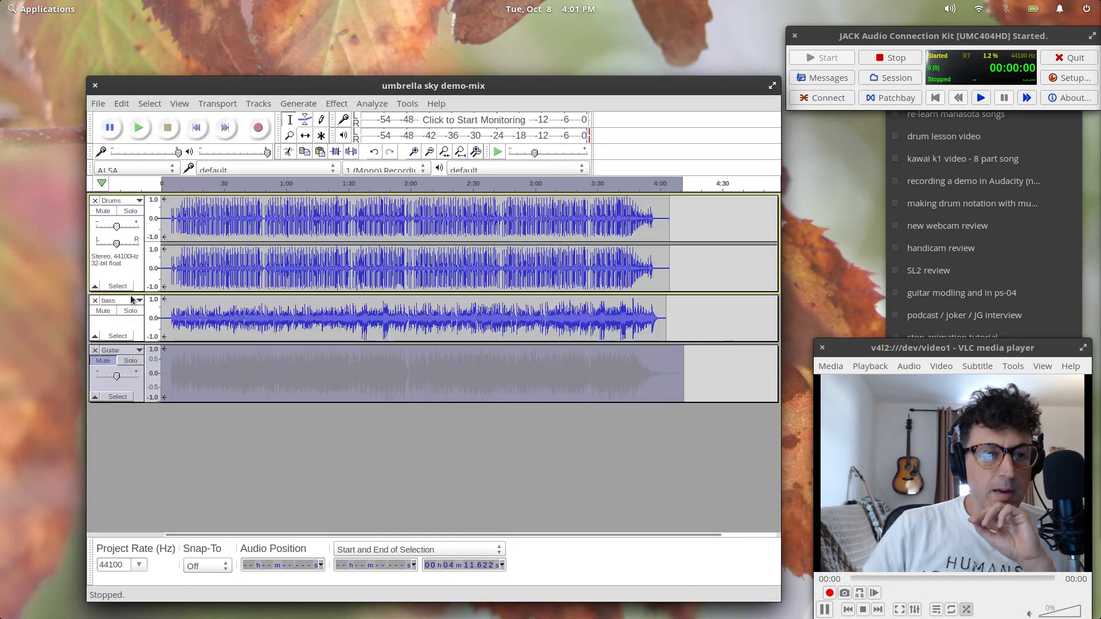
click(103, 360)
click(223, 183)
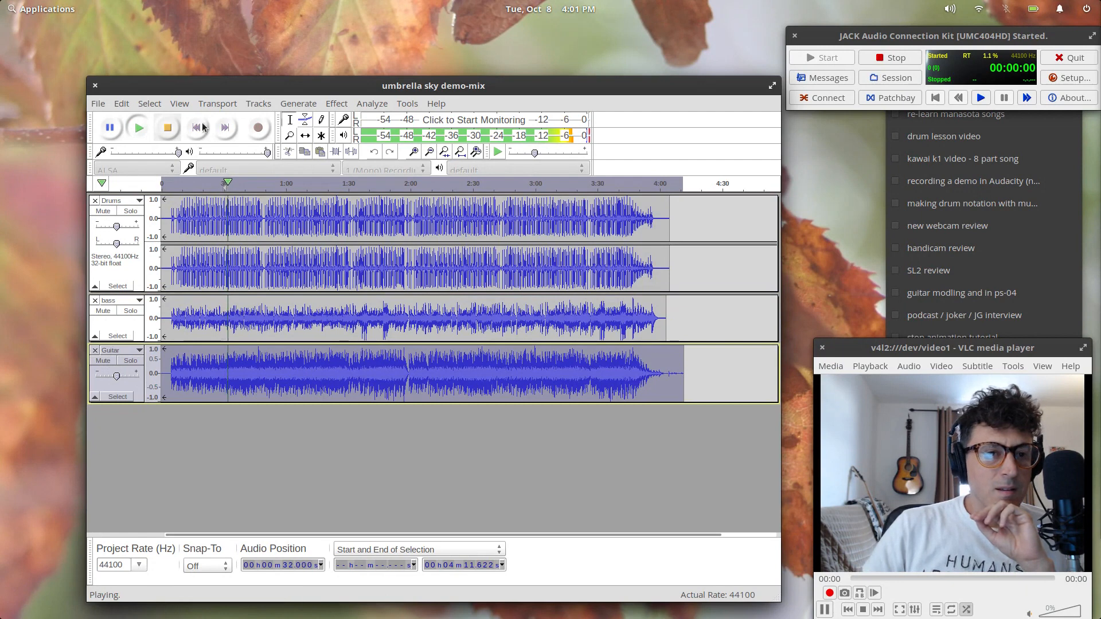
click(169, 128)
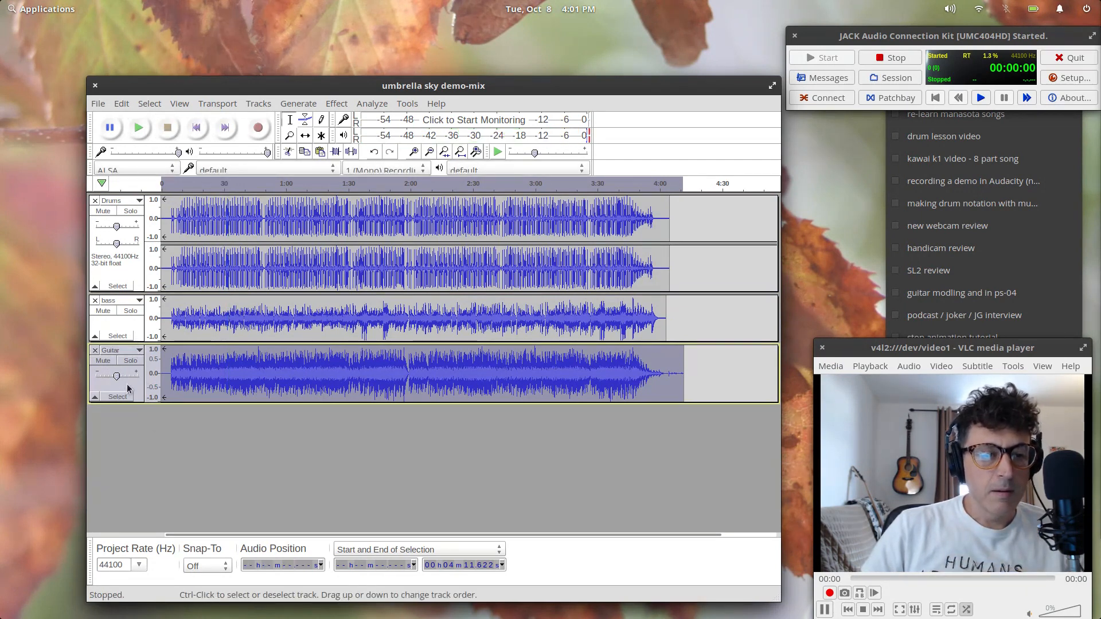
Duplicate the remaining Guitar track, mute the new copy, and select only the unmuted Guitar track
key(ctrl+d)
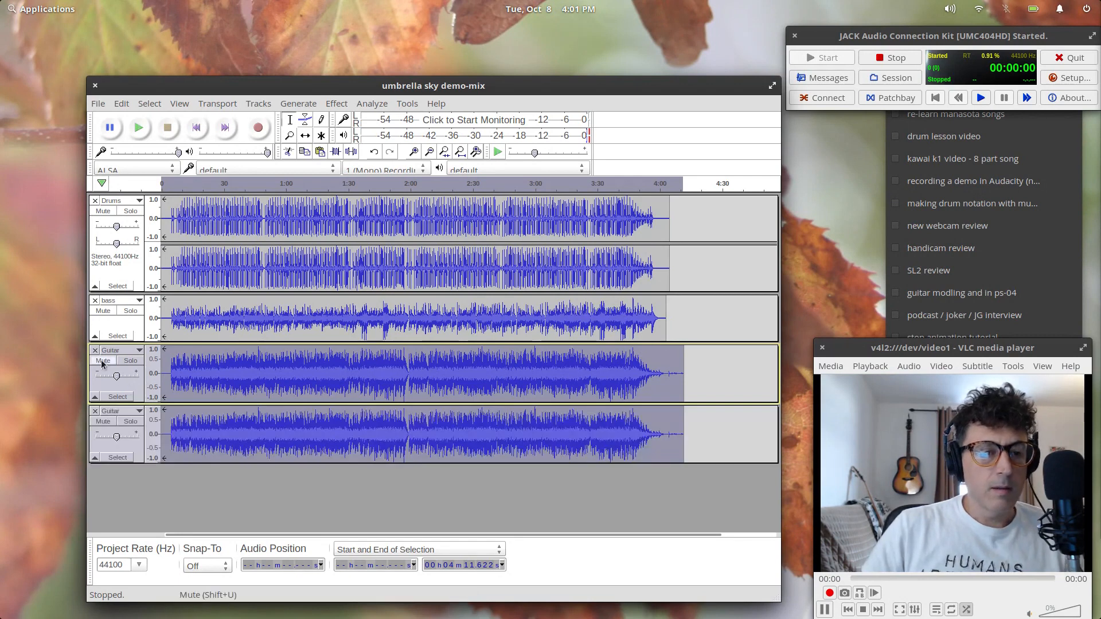
click(103, 421)
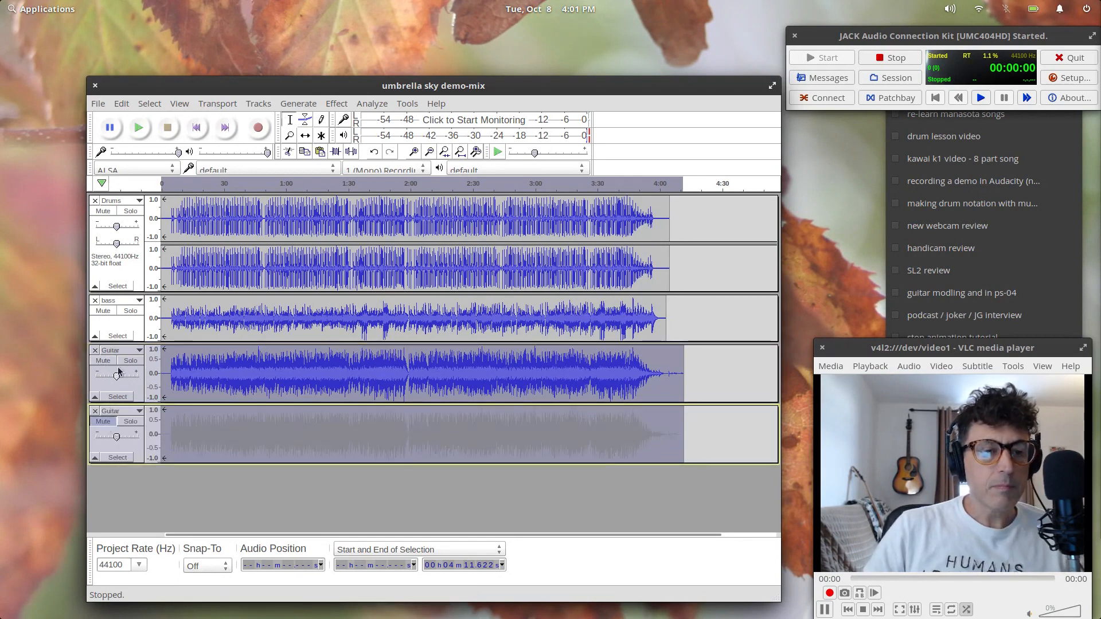
click(138, 386)
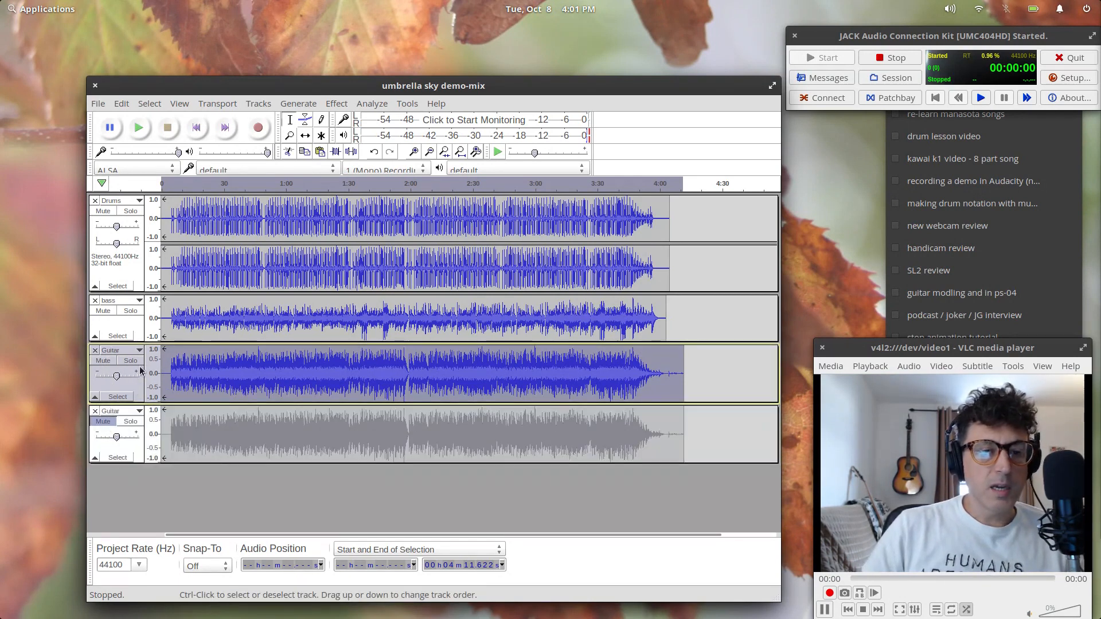
Apply the Calf Phaser to the selected Guitar track with 0.25 Hz mod rate and 6 stages after previewing it, and audition the mix from about 0:12
click(337, 103)
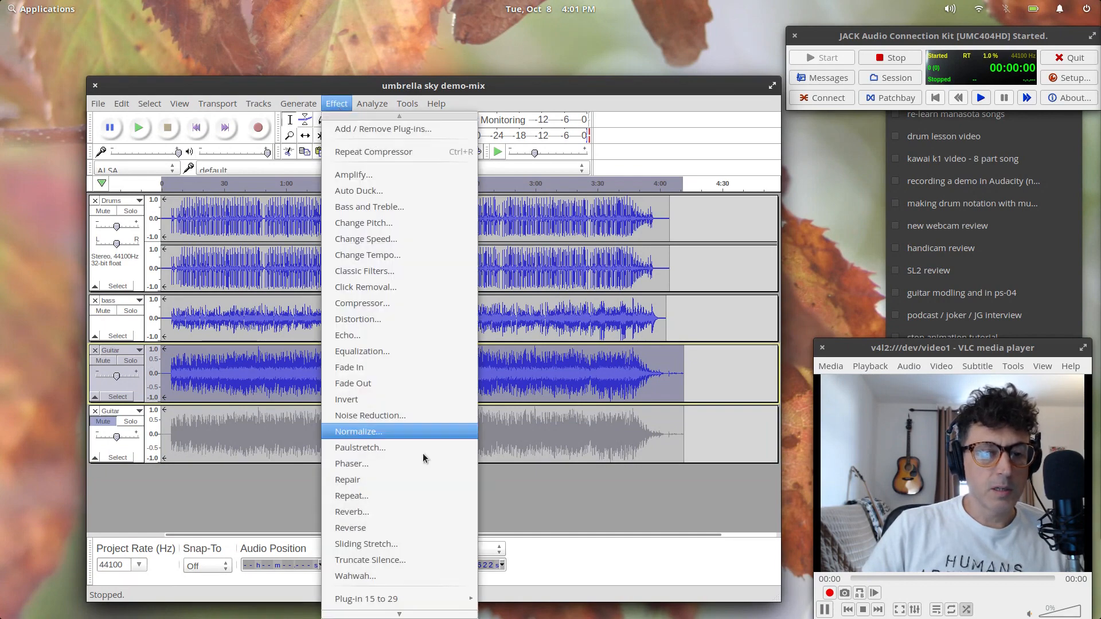
scroll(423, 457, down, 3)
scroll(421, 573, down, 5)
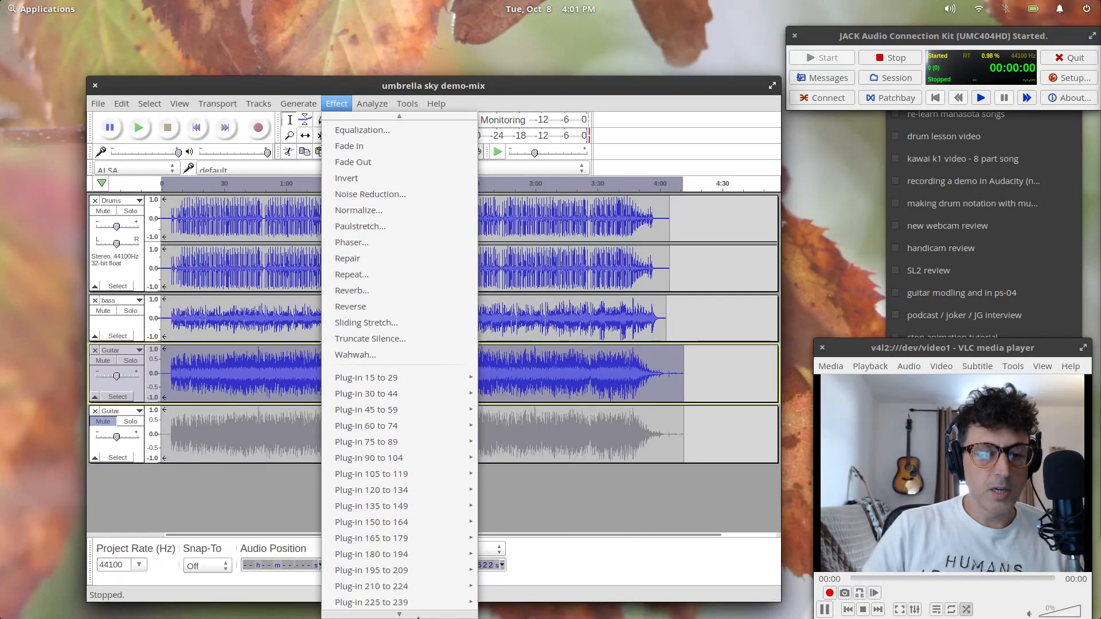
mouse_move(401, 397)
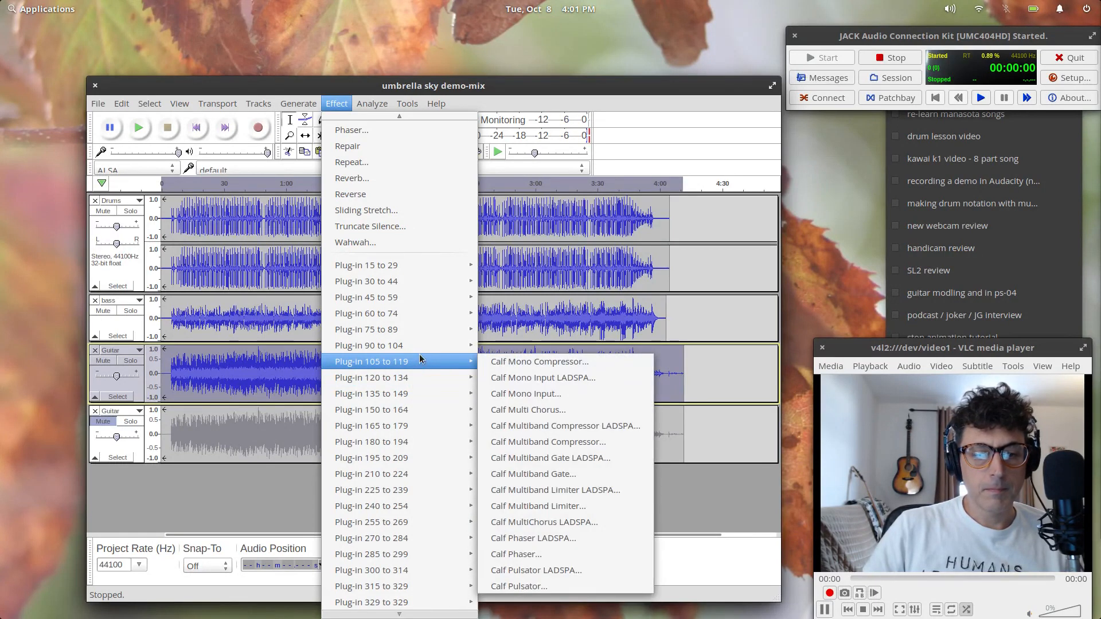
click(533, 553)
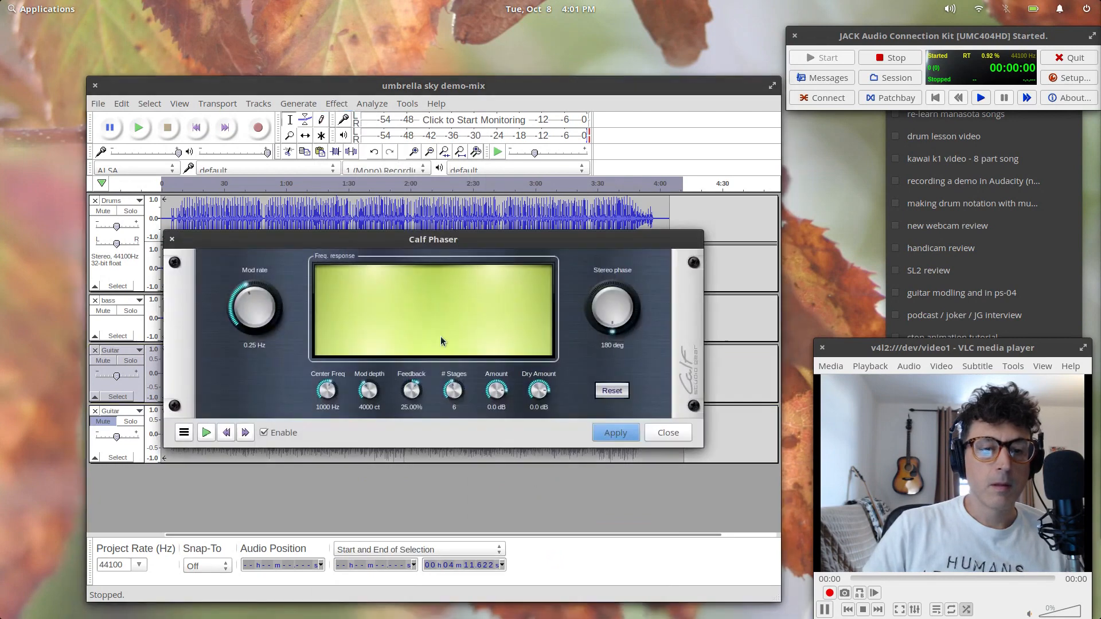
click(207, 434)
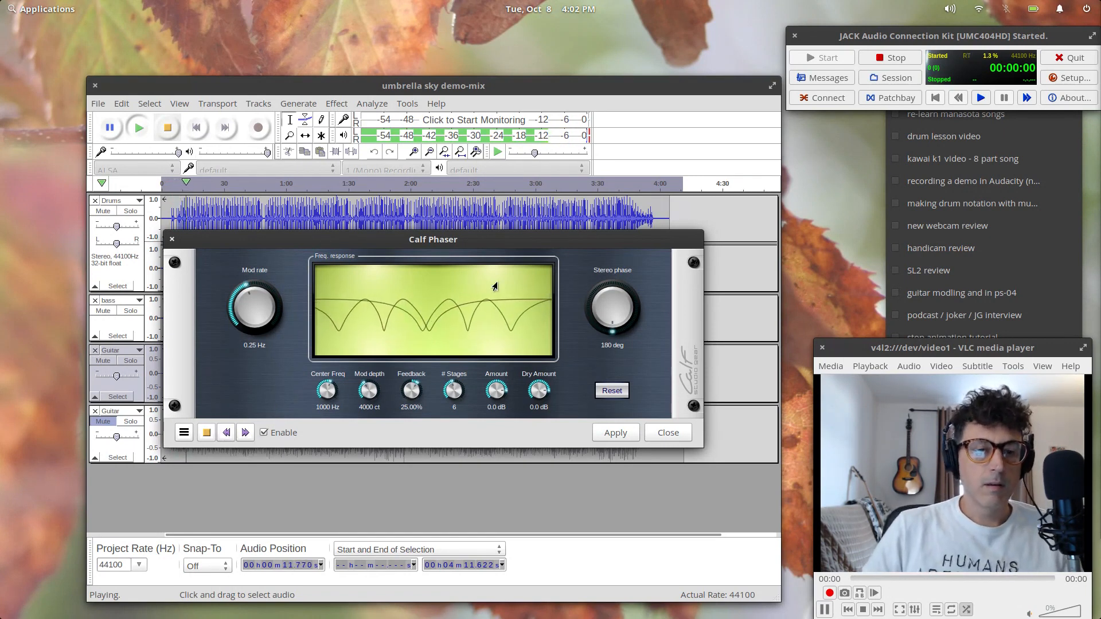
mouse_move(609, 310)
mouse_down()
mouse_move(602, 279)
mouse_move(633, 253)
mouse_move(619, 312)
mouse_up()
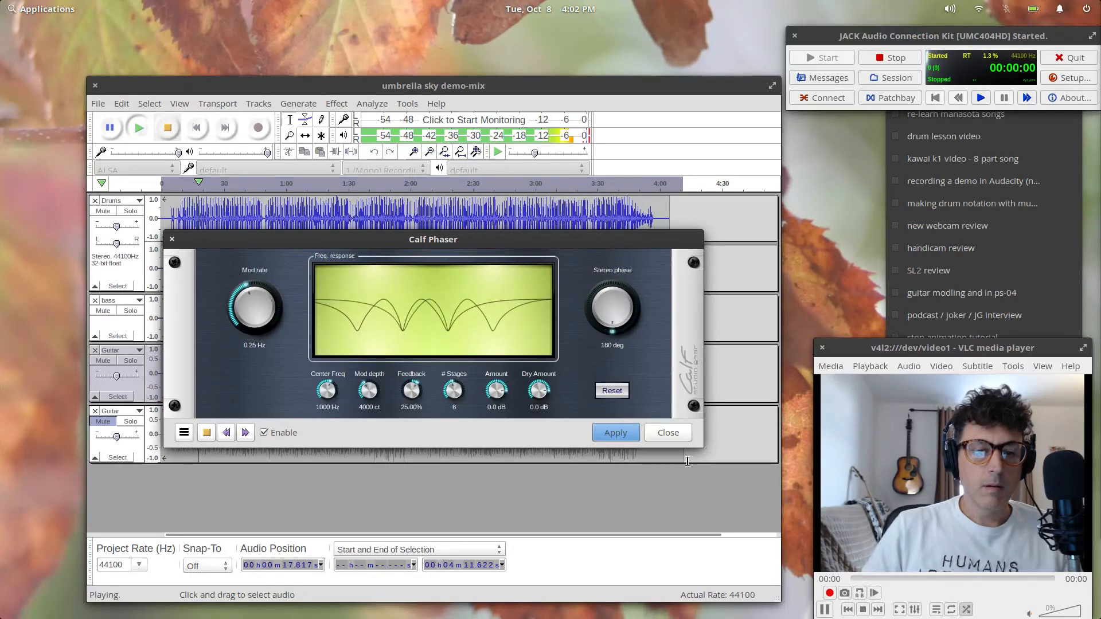
click(207, 433)
click(615, 433)
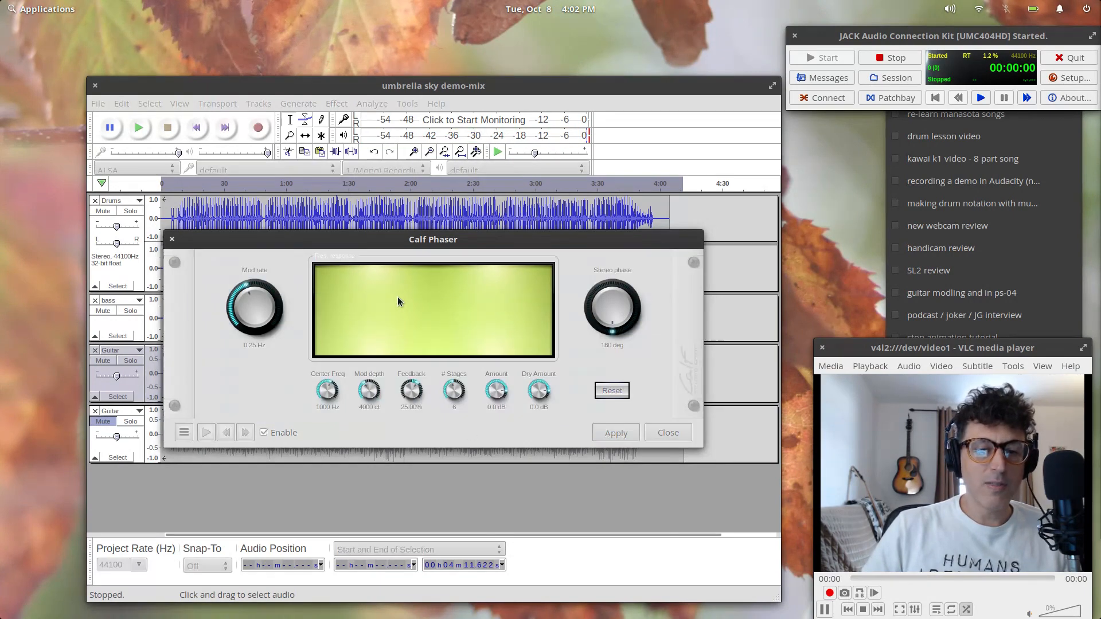
click(172, 240)
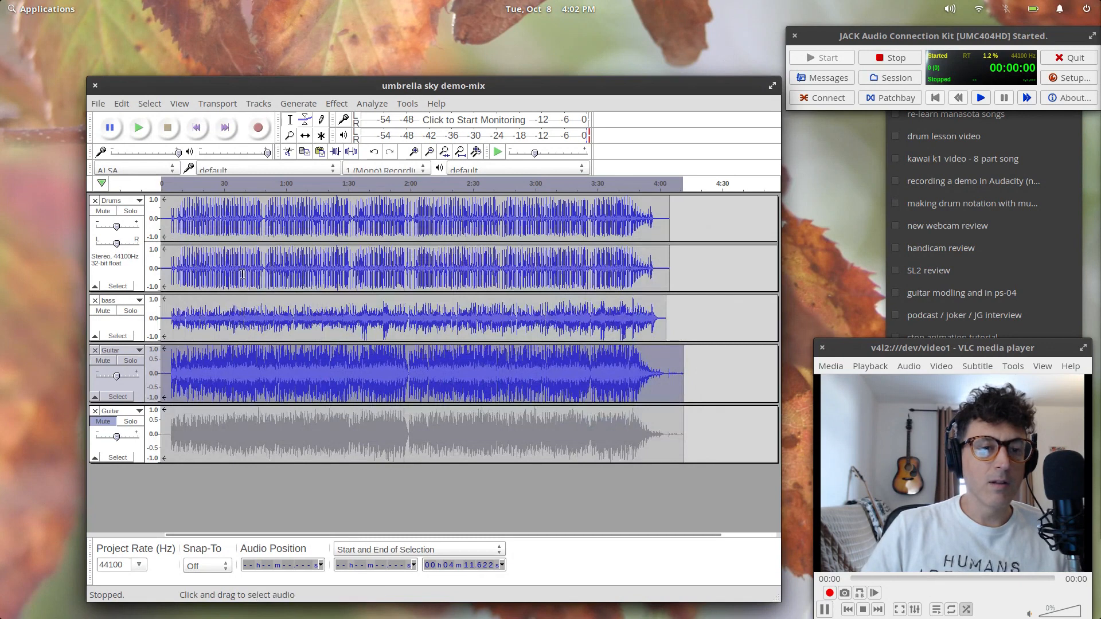
click(187, 186)
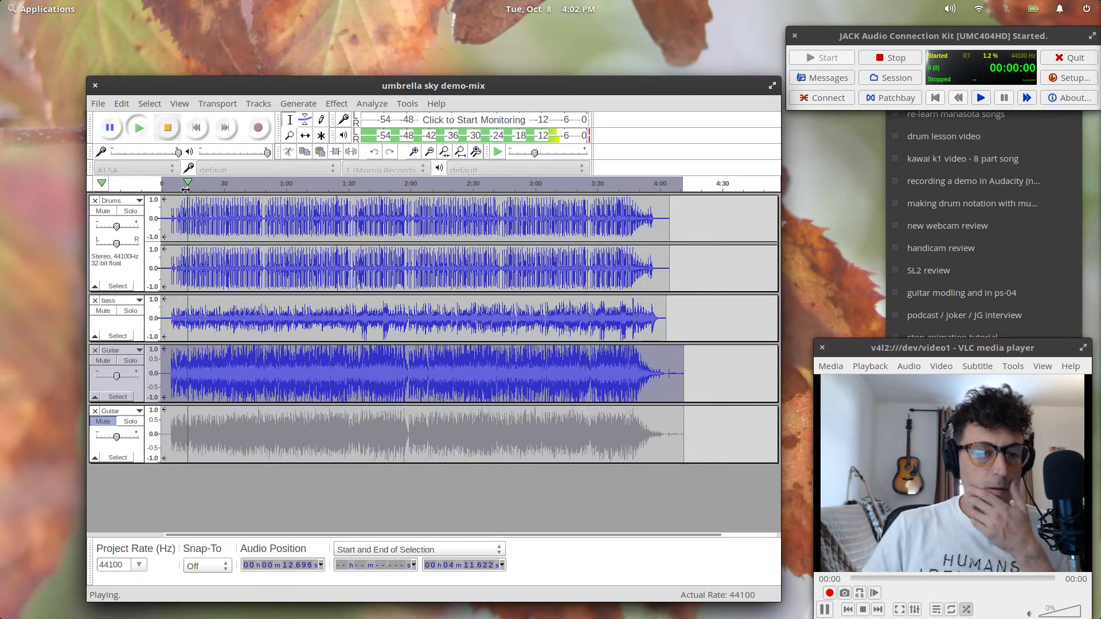
click(170, 133)
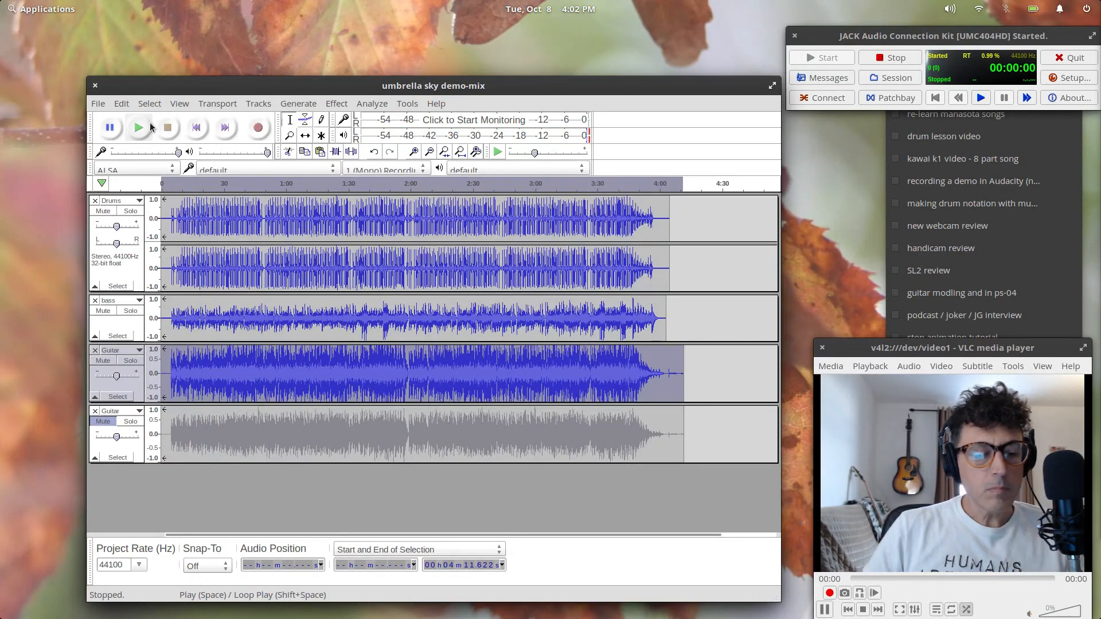
Save the project and delete the muted Guitar copy
key(ctrl+s)
click(98, 412)
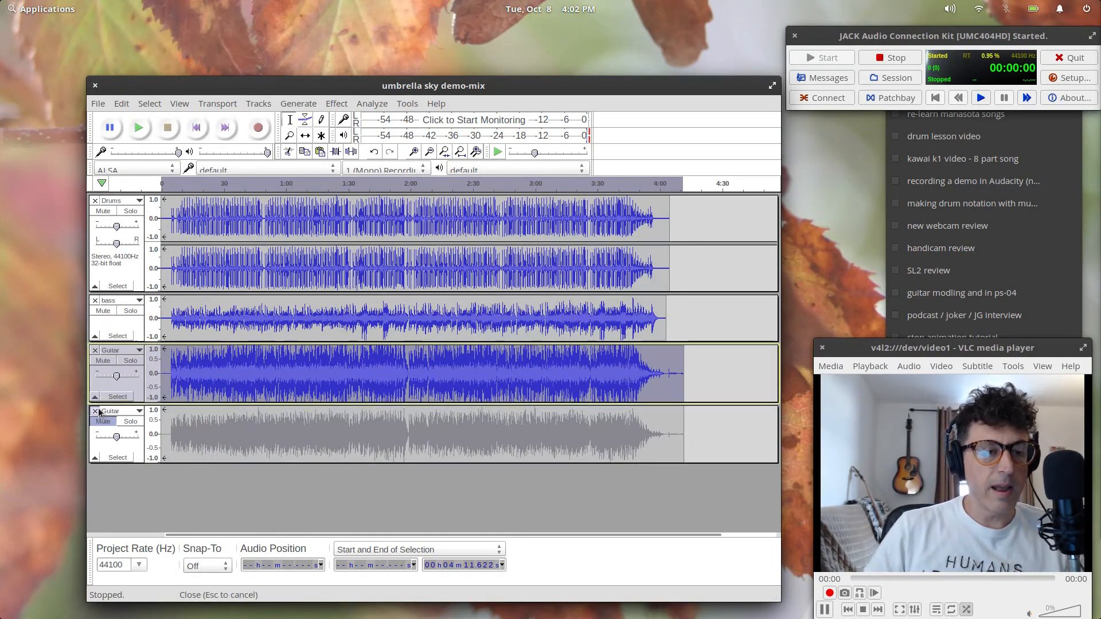
Select and solo the bass track, and audition it from about 0:14
click(123, 336)
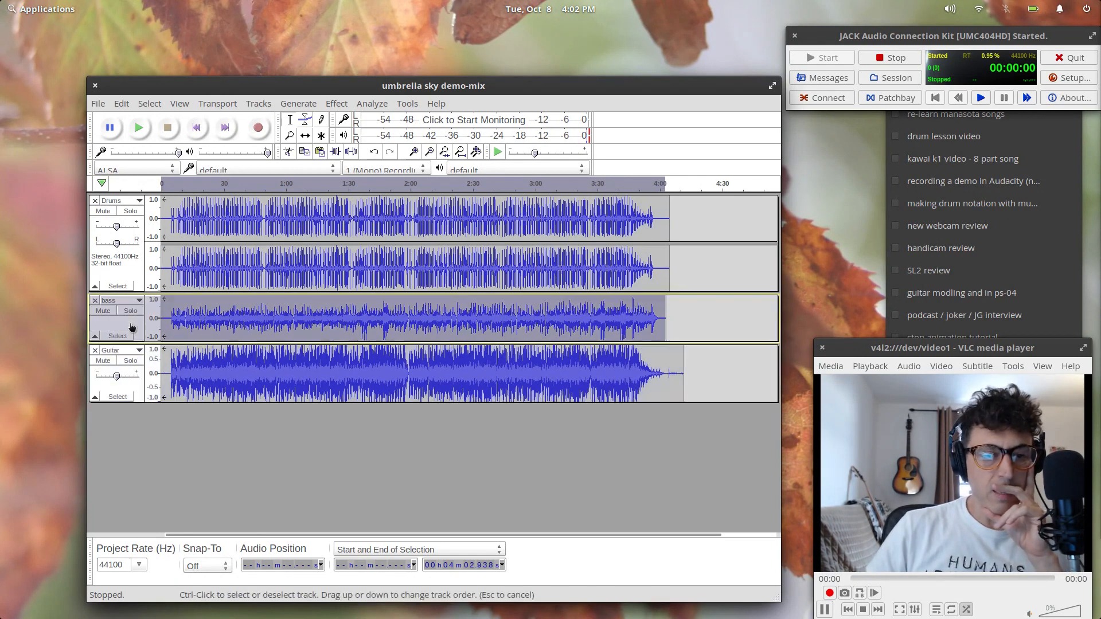
click(337, 104)
click(338, 105)
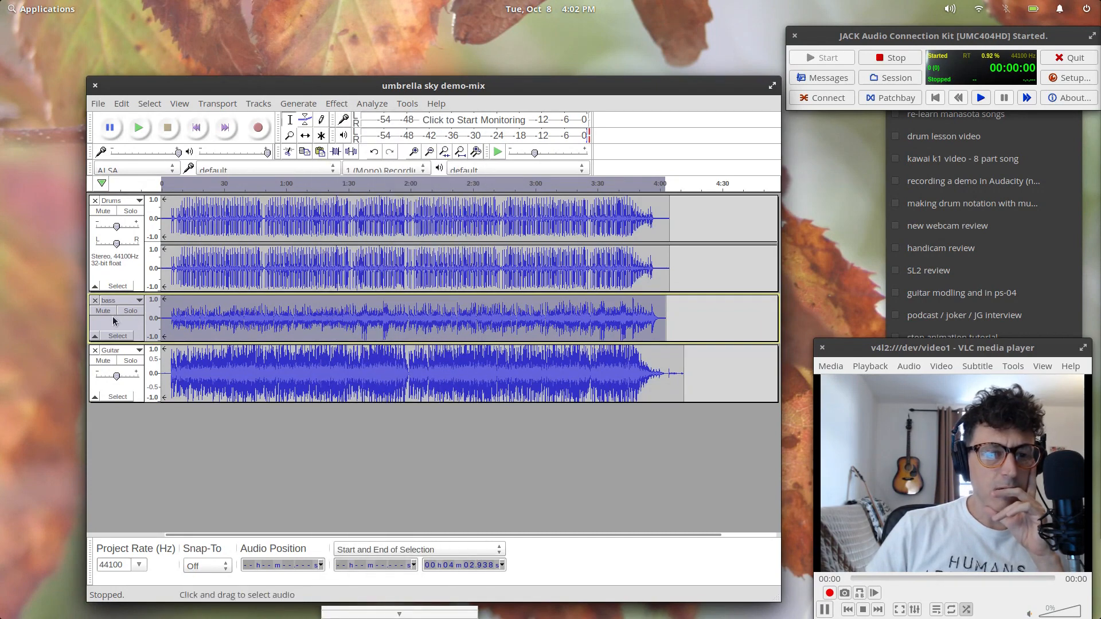
click(131, 310)
click(190, 183)
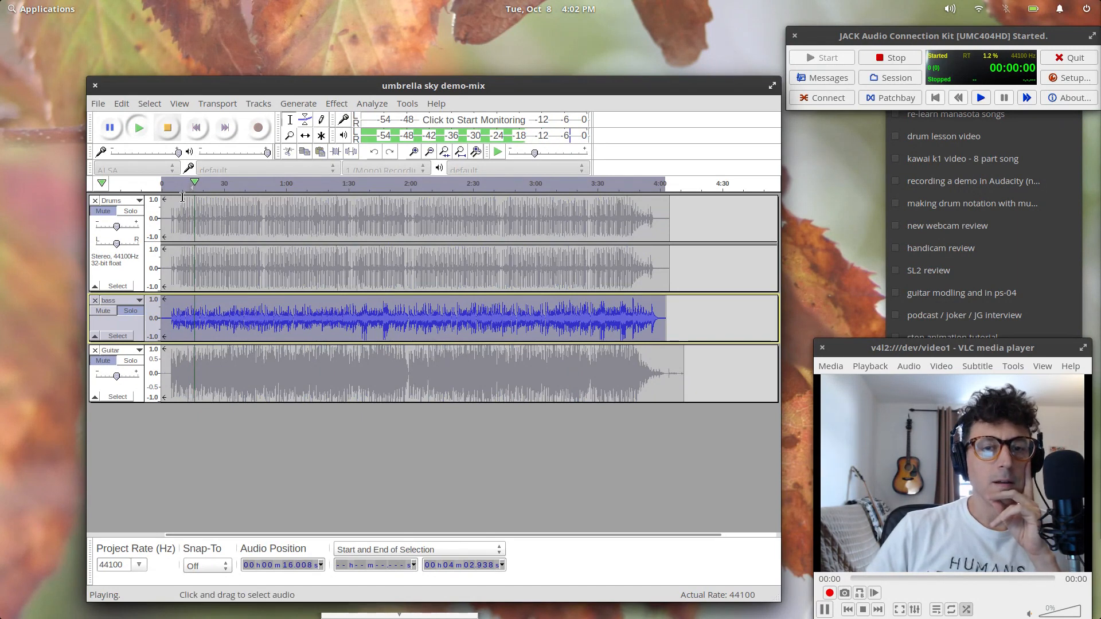
click(167, 129)
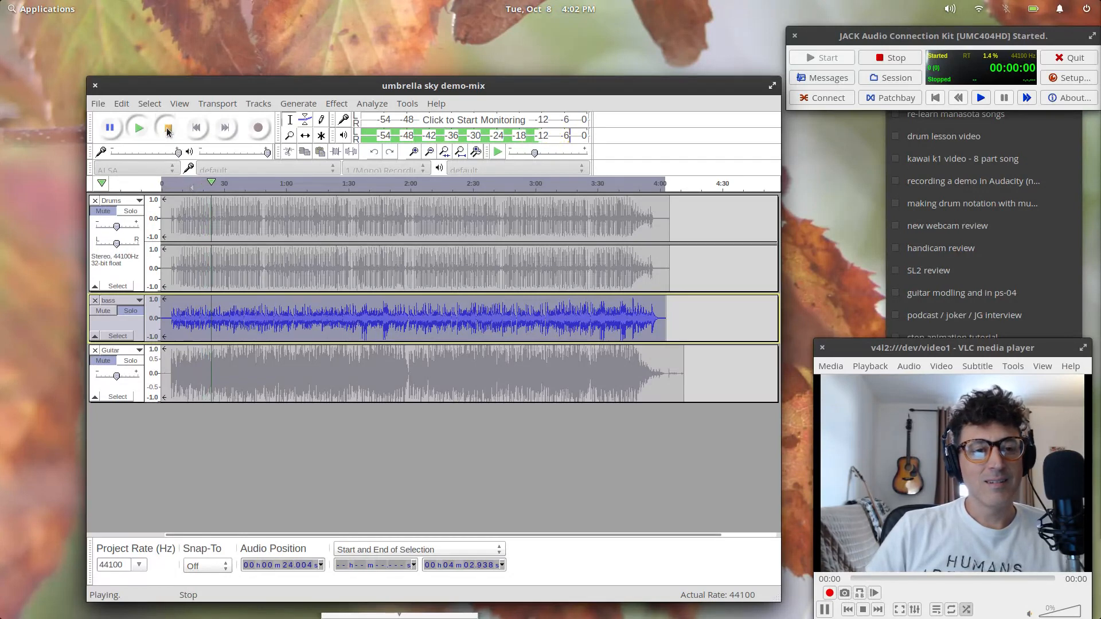
Compress the bass track with a -12 dB threshold, -40 dB noise floor, 2:1 ratio, 0.20-second attack and 1.0-second release
click(337, 104)
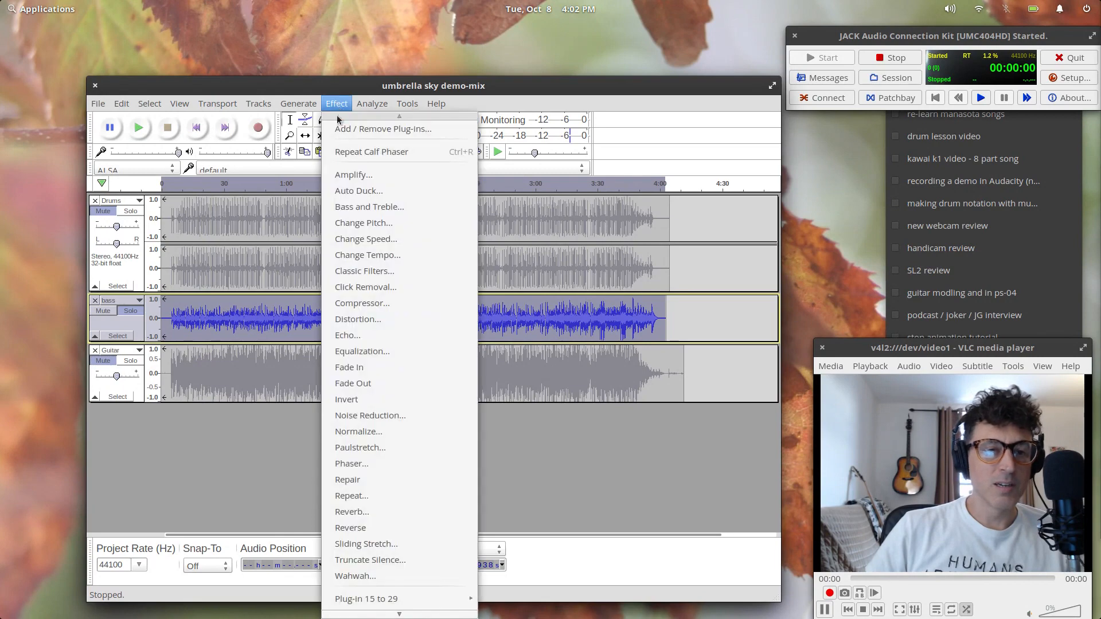
click(388, 304)
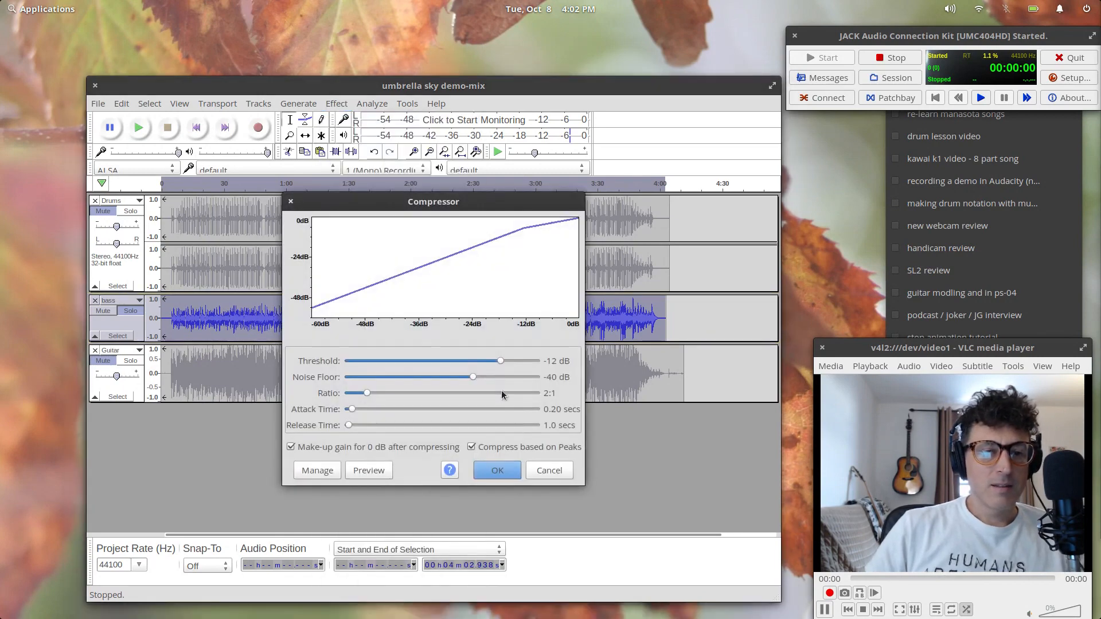
click(504, 467)
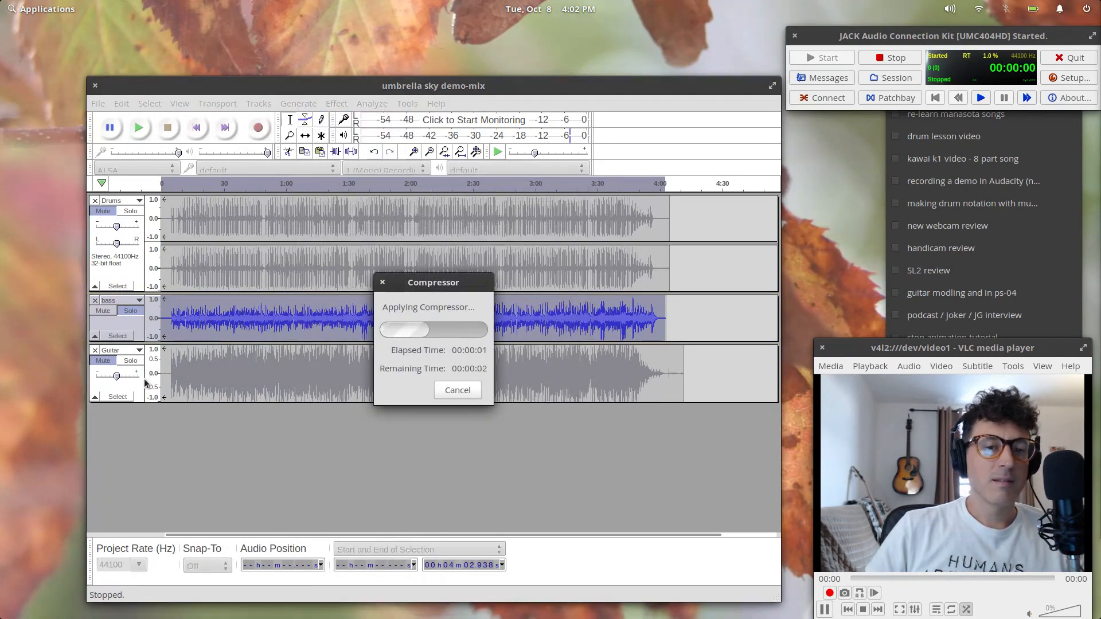
Audition the compressed bass from about 0:35 and unsolo the track
click(233, 183)
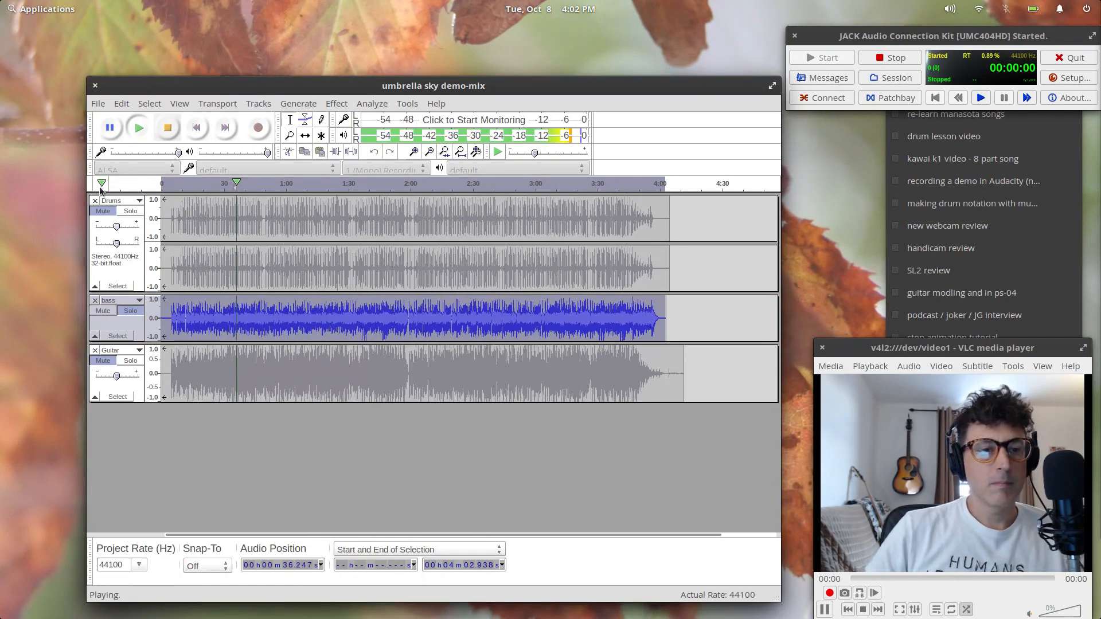
click(167, 127)
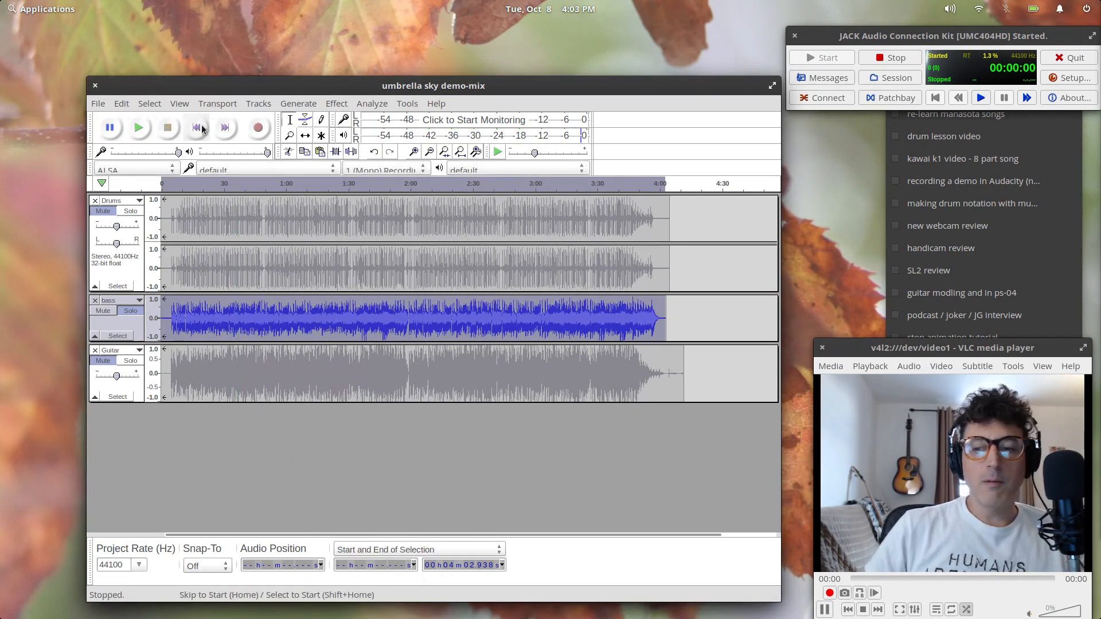
click(131, 312)
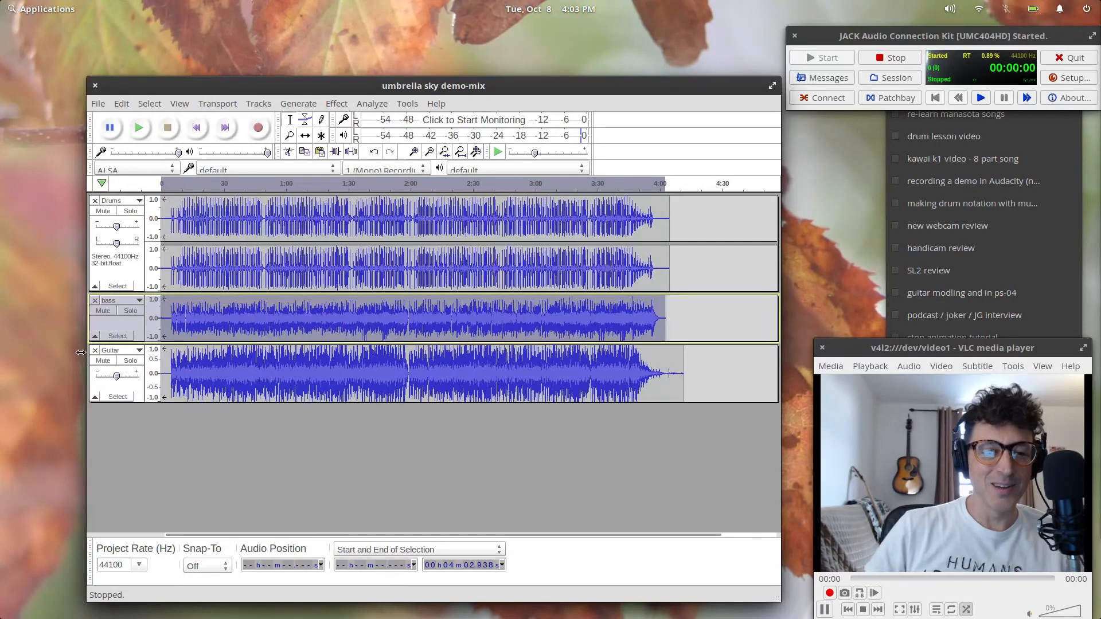
Start previewing the C* ChorusI mono chorus/flanger on the bass track and solo the bass
click(337, 104)
mouse_move(434, 602)
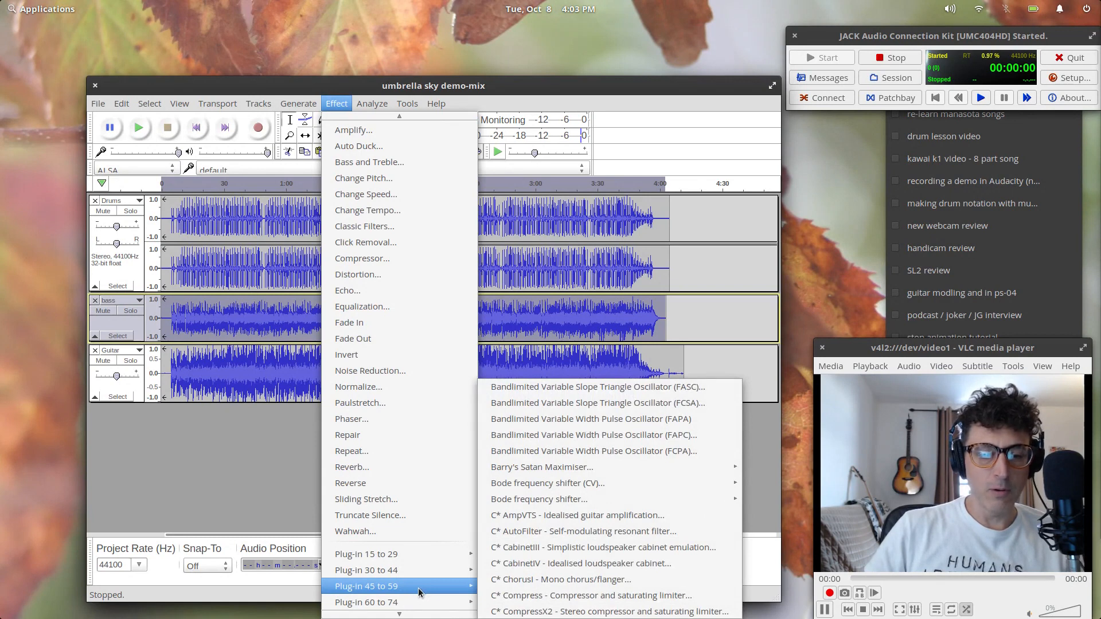
click(518, 580)
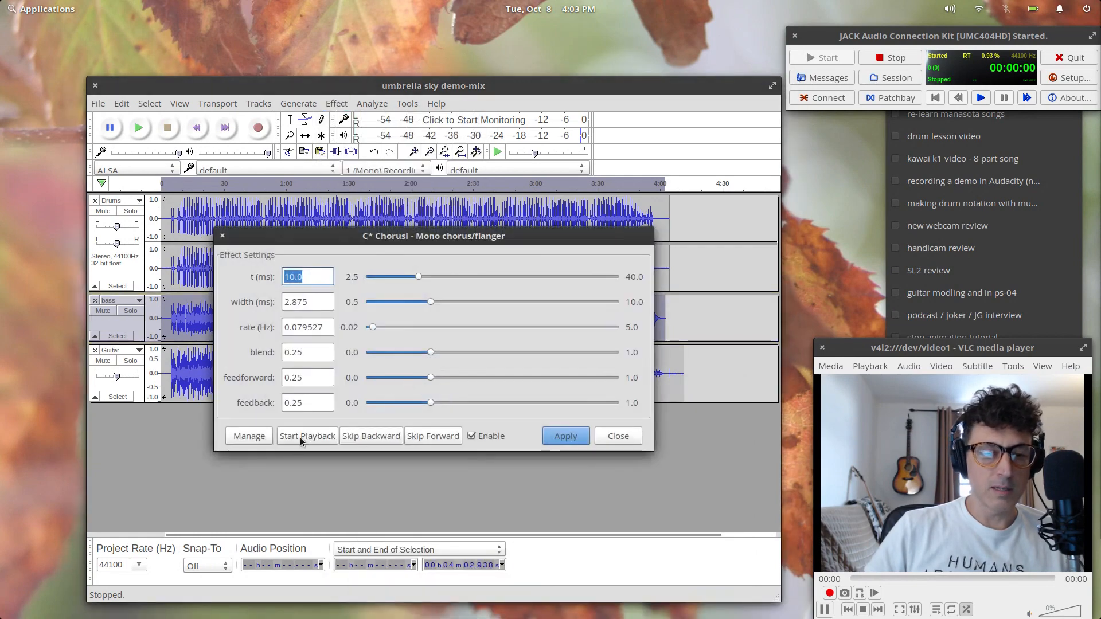
click(302, 438)
drag(390, 239, 455, 345)
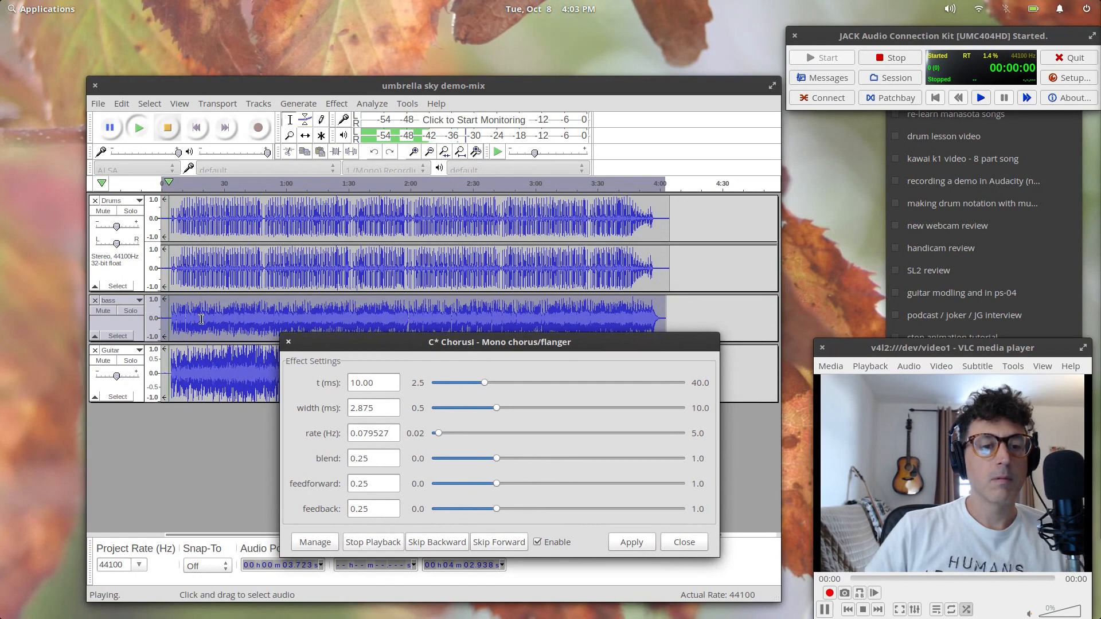
click(124, 313)
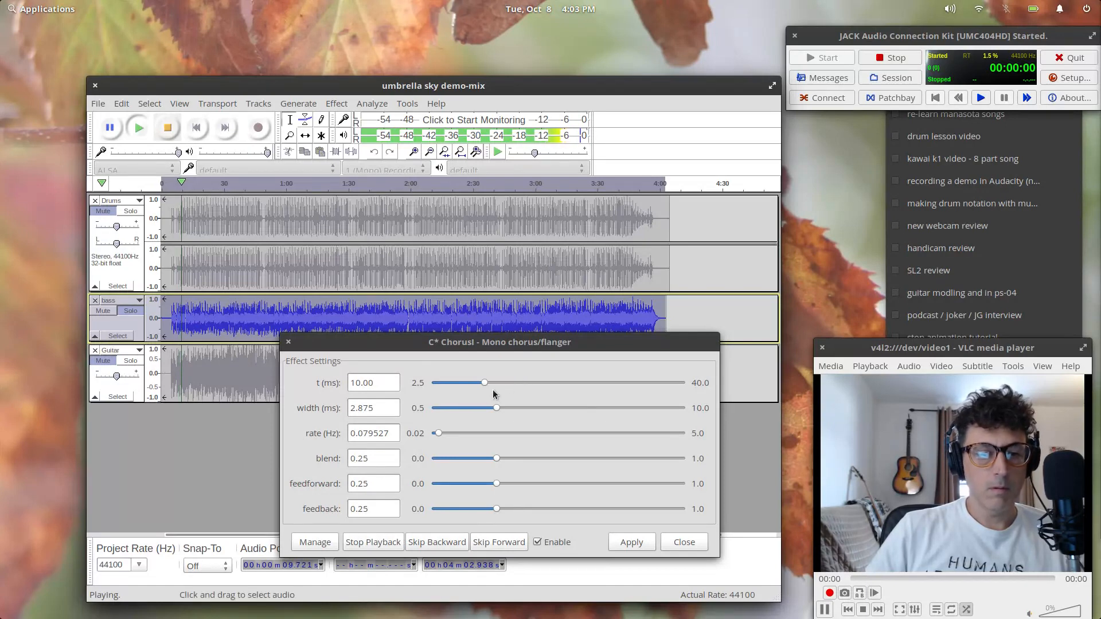
Try the bass chorus with t 22 ms, width about 7.96 ms, blend 0.625 and feedforward 0.23, closing it unapplied and stopping playback
drag(496, 407, 628, 408)
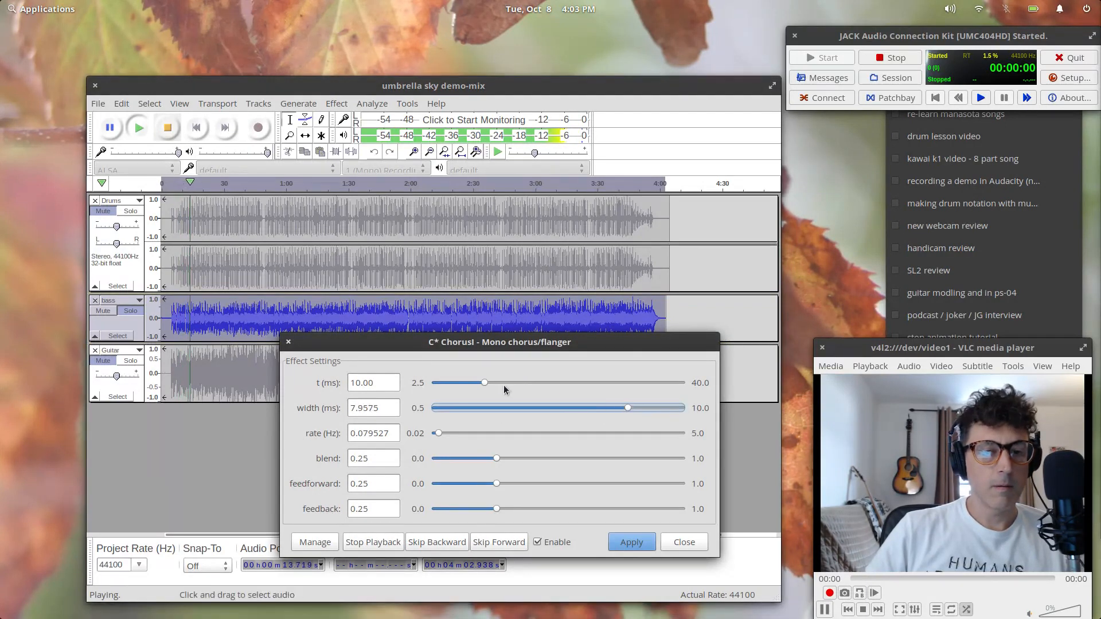
drag(486, 381, 566, 401)
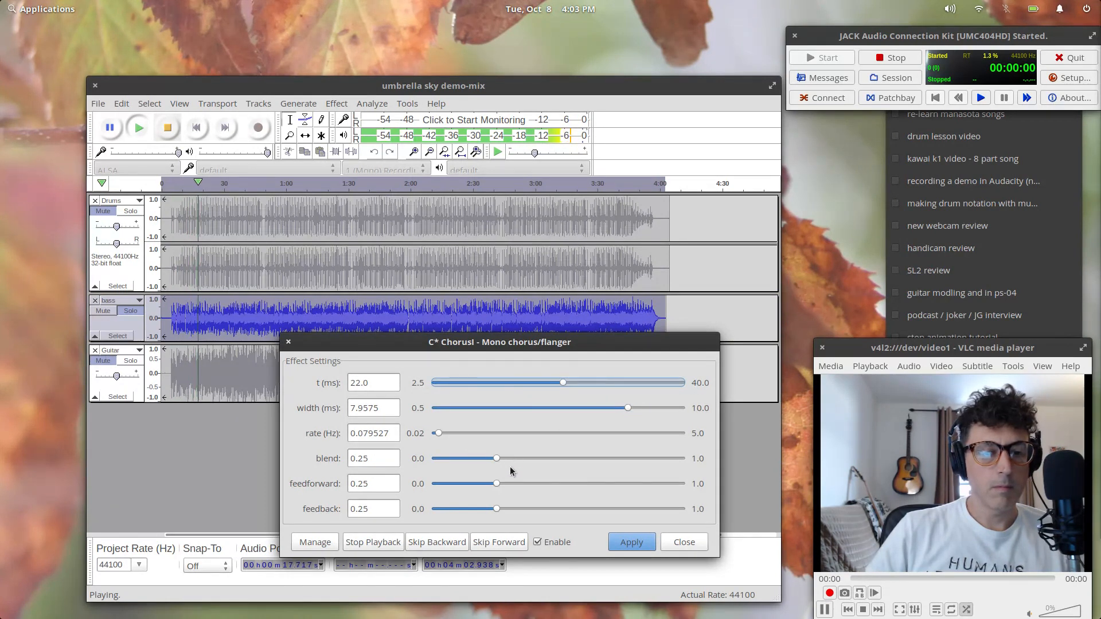
drag(496, 459, 588, 459)
mouse_move(496, 483)
mouse_down()
mouse_move(581, 483)
mouse_move(494, 483)
mouse_up()
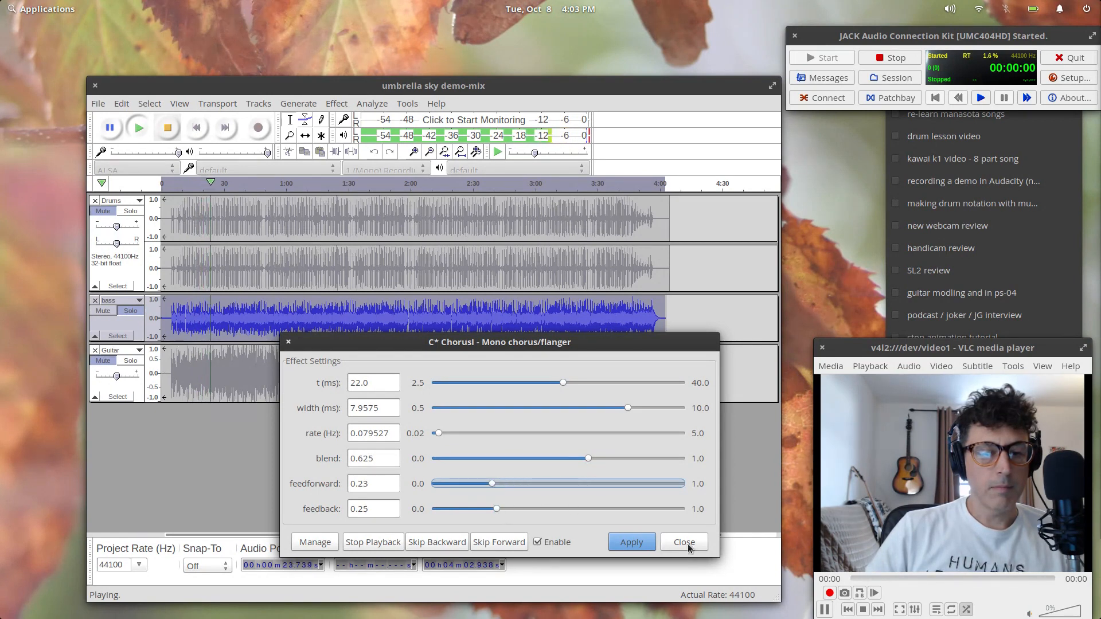
click(537, 541)
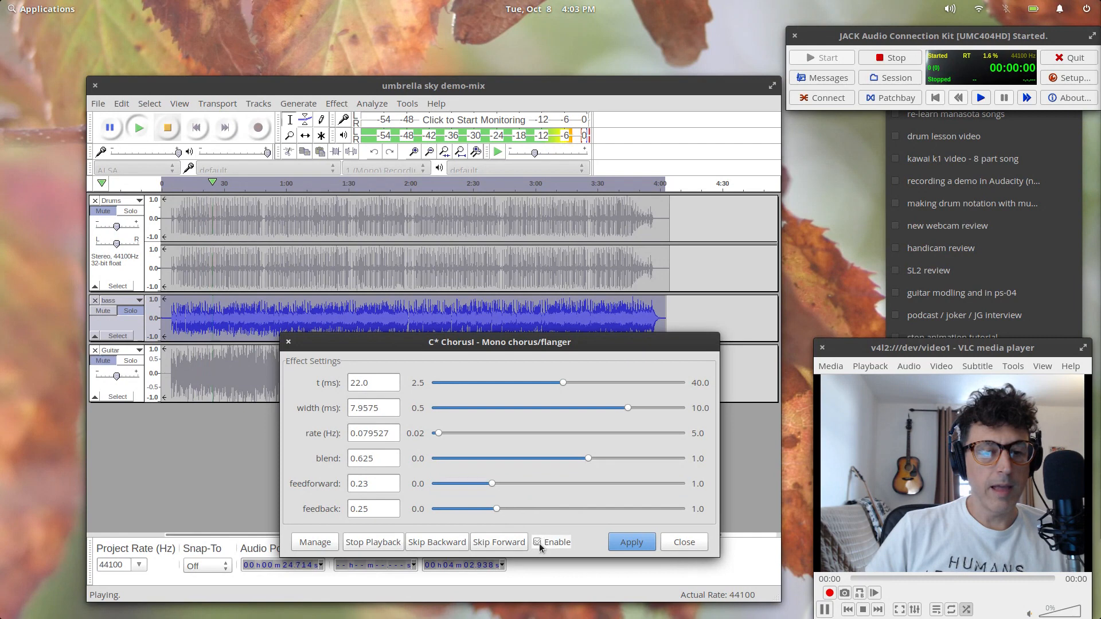
click(685, 542)
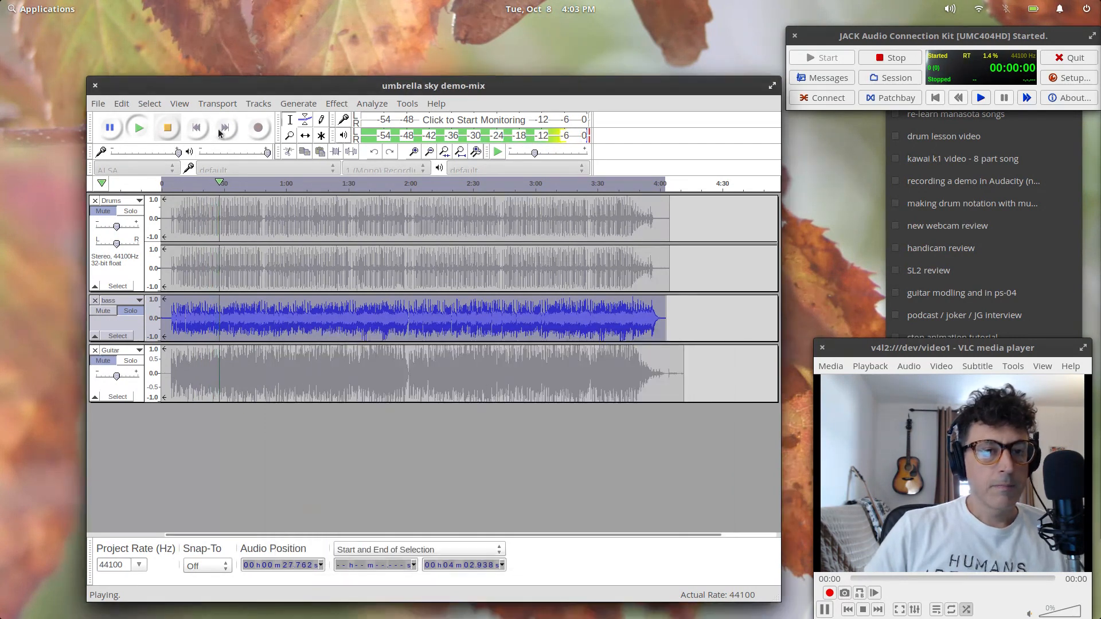
key(space)
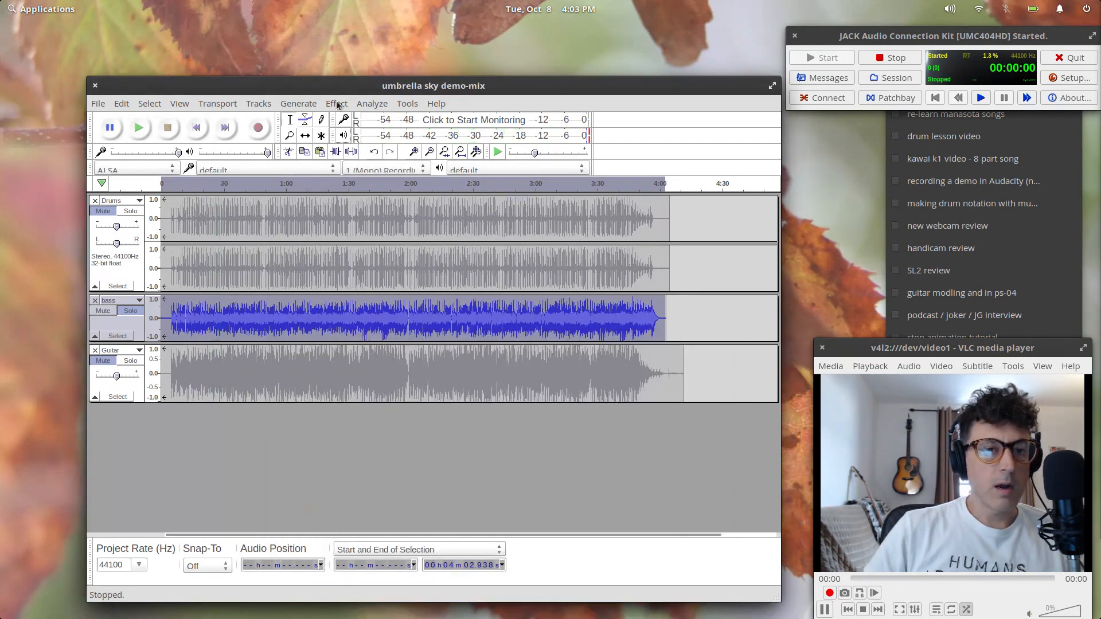
Try the Calf Flanger on the soloed bass track with its default settings, then close it unapplied
click(337, 105)
scroll(402, 504, down, 6)
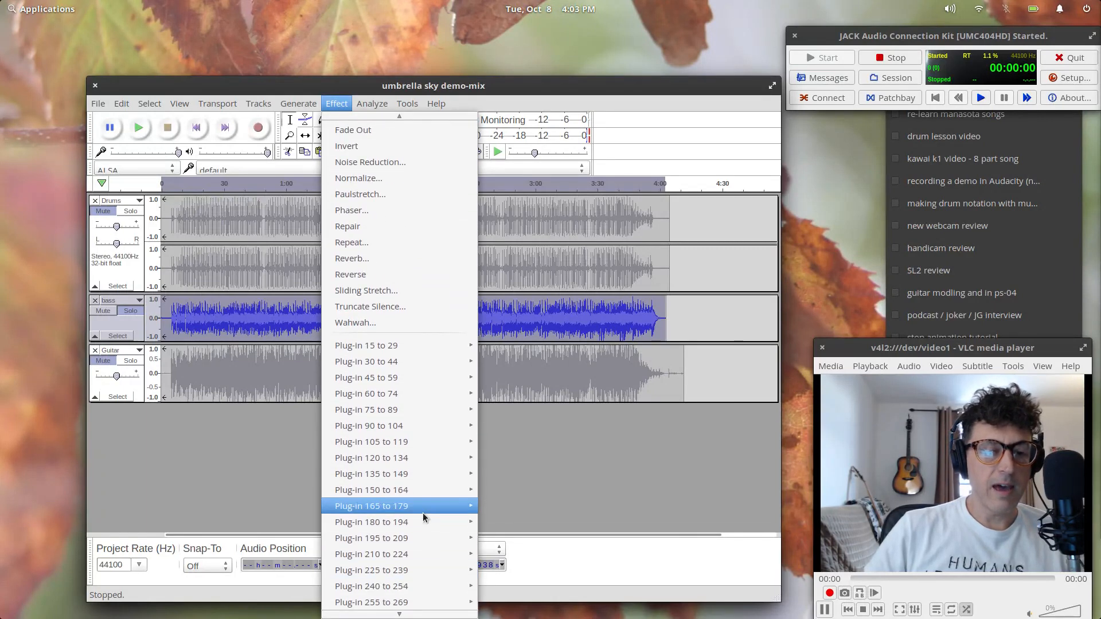
mouse_move(424, 518)
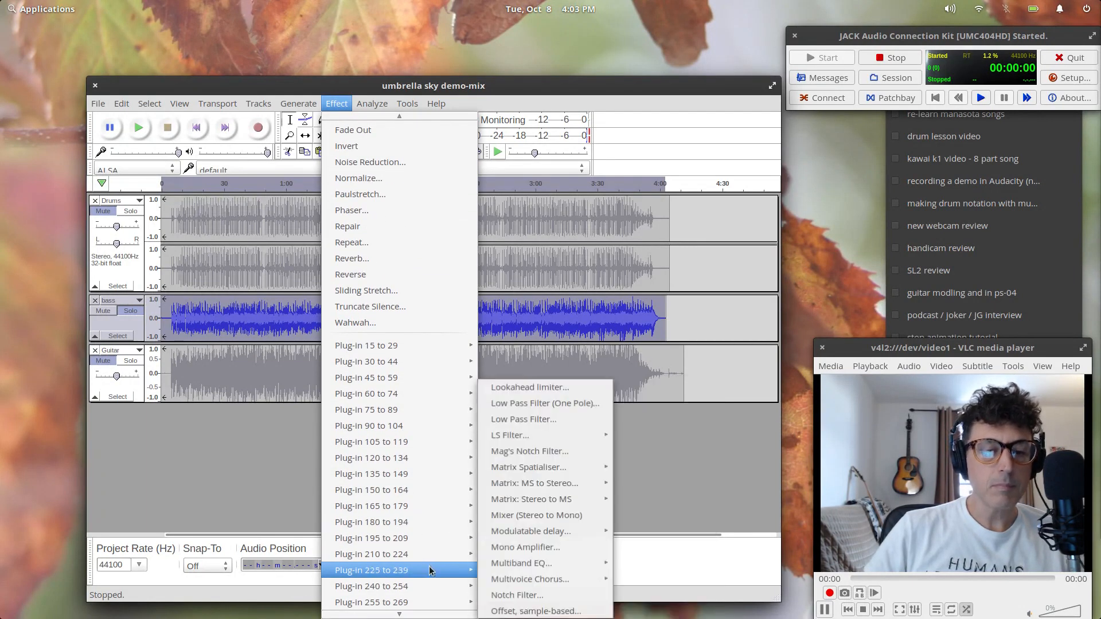
mouse_move(425, 443)
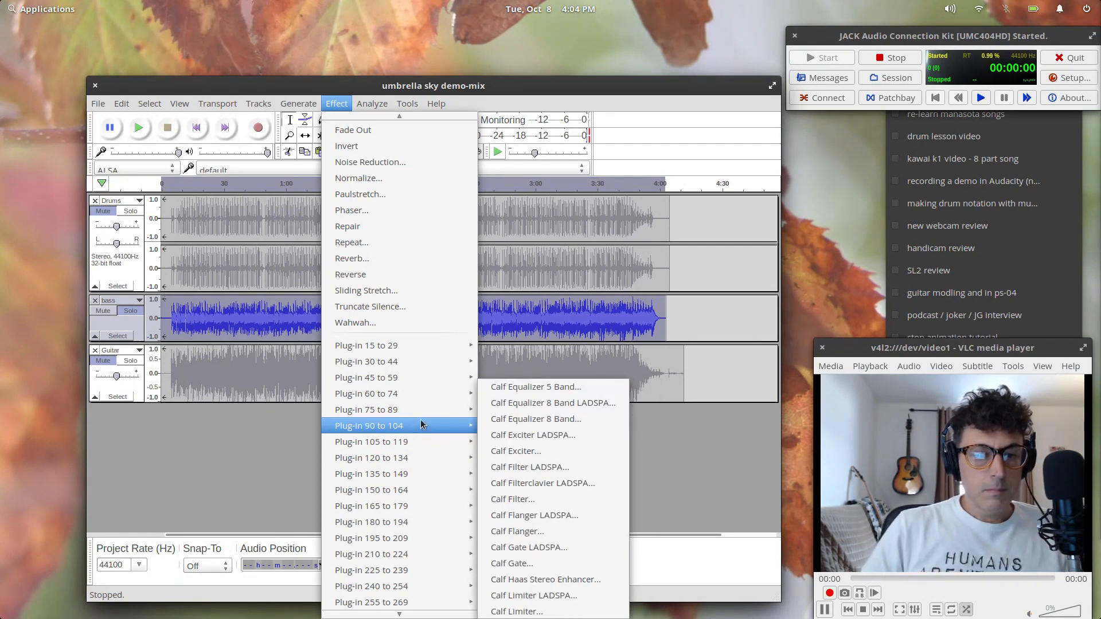
mouse_move(446, 412)
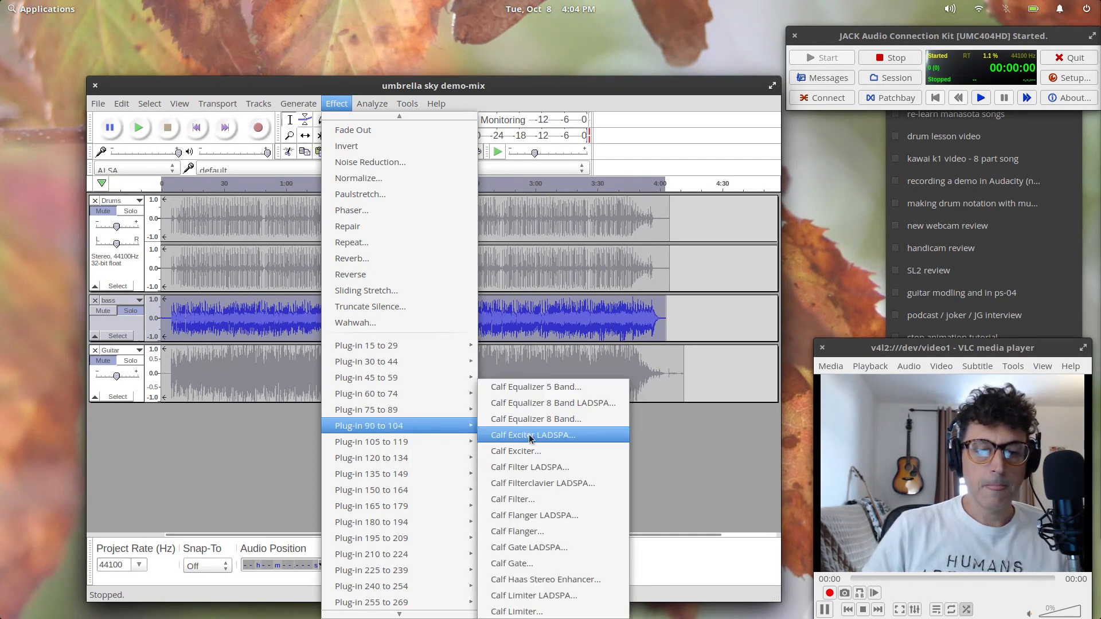
click(569, 533)
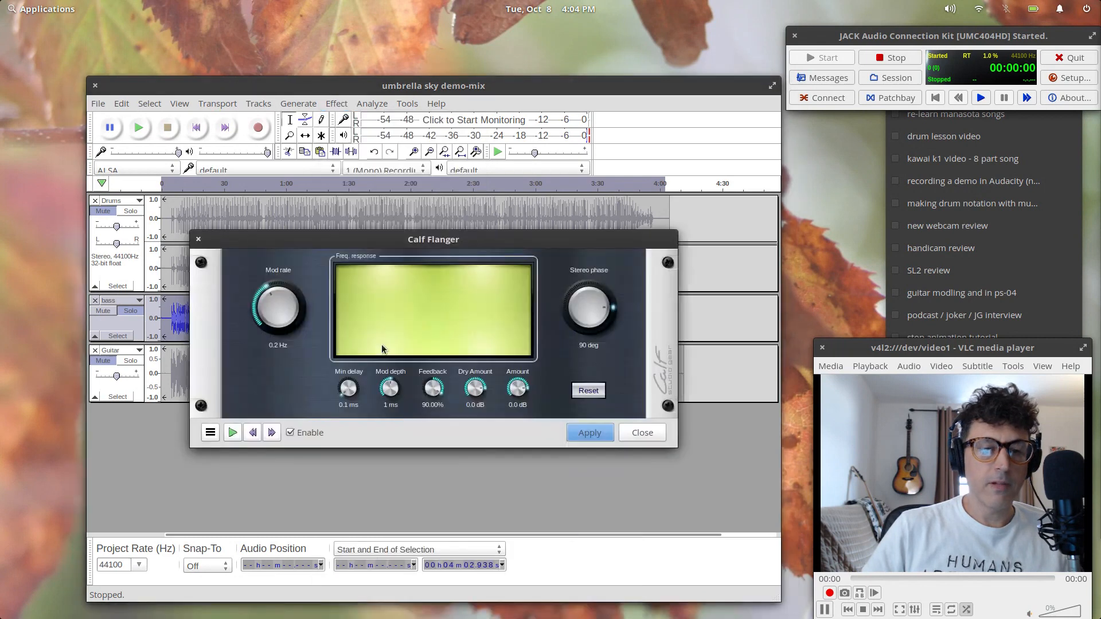
click(232, 432)
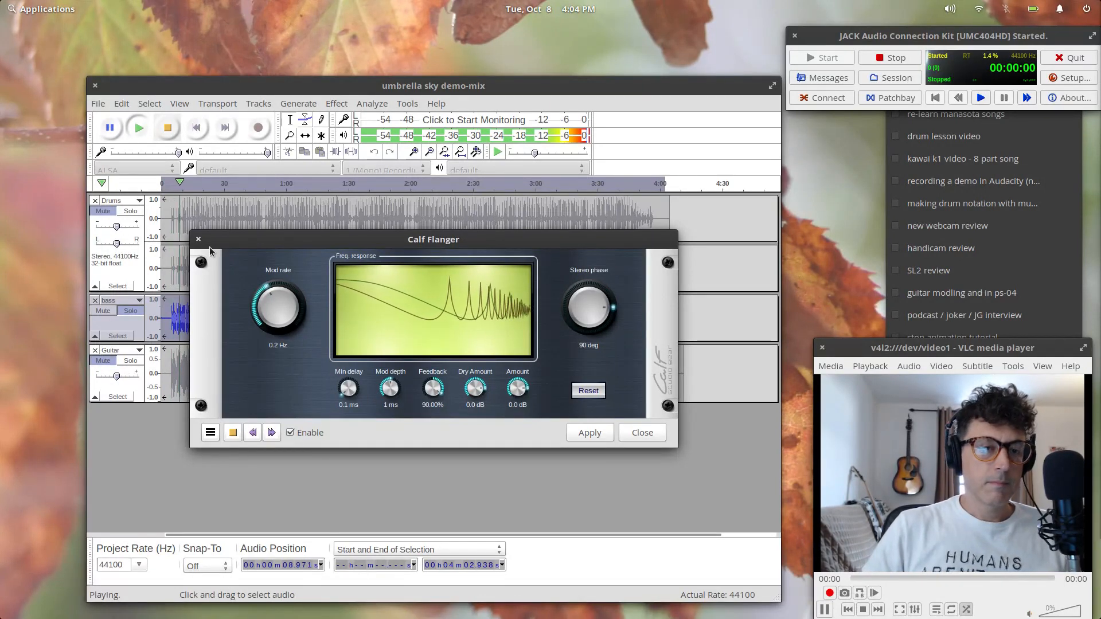
click(235, 433)
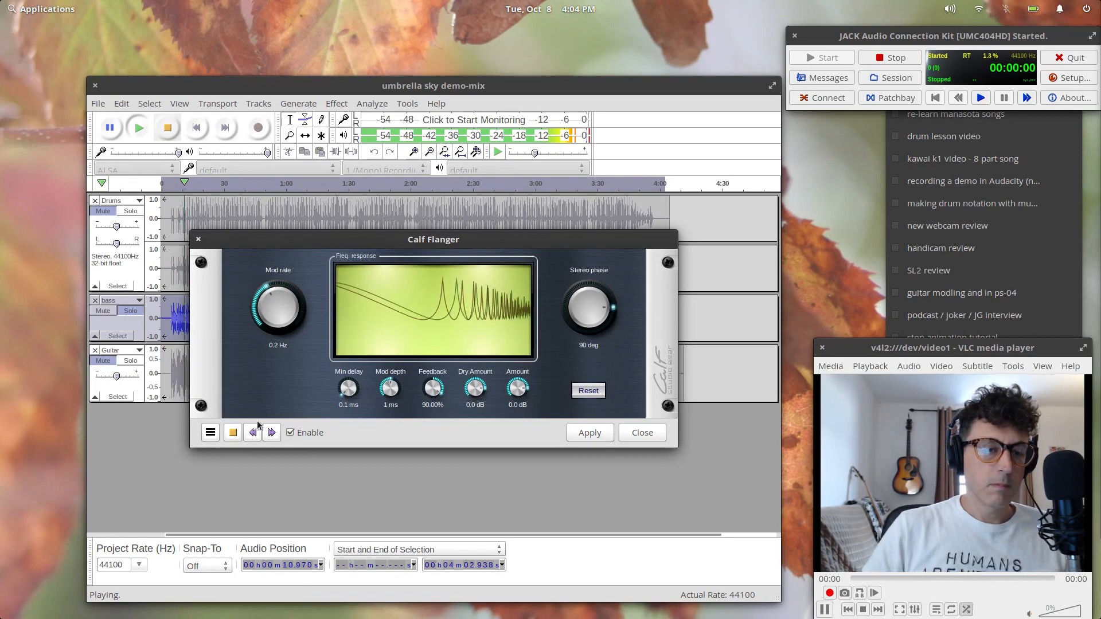
click(642, 433)
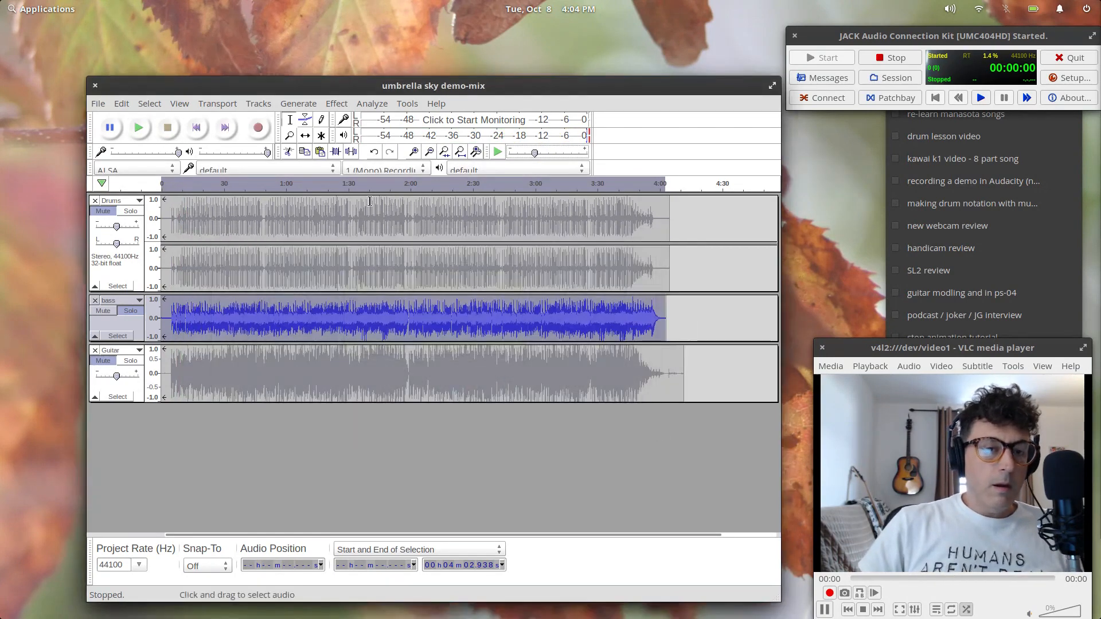
Start previewing the Calf MultiChorus LADSPA effect on the bass track
click(337, 103)
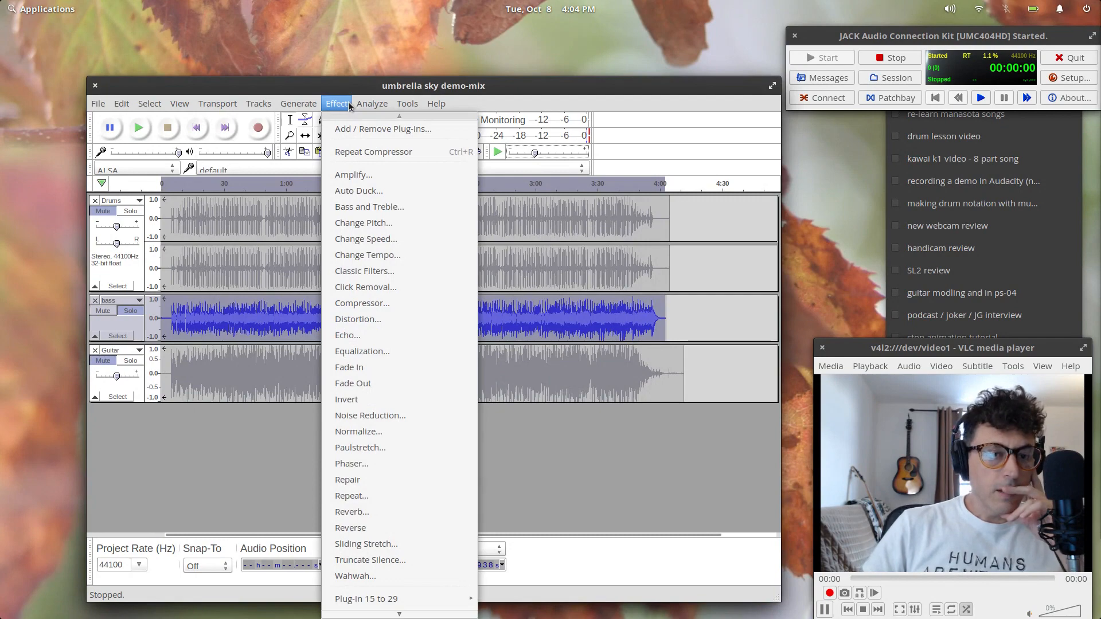
mouse_move(365, 109)
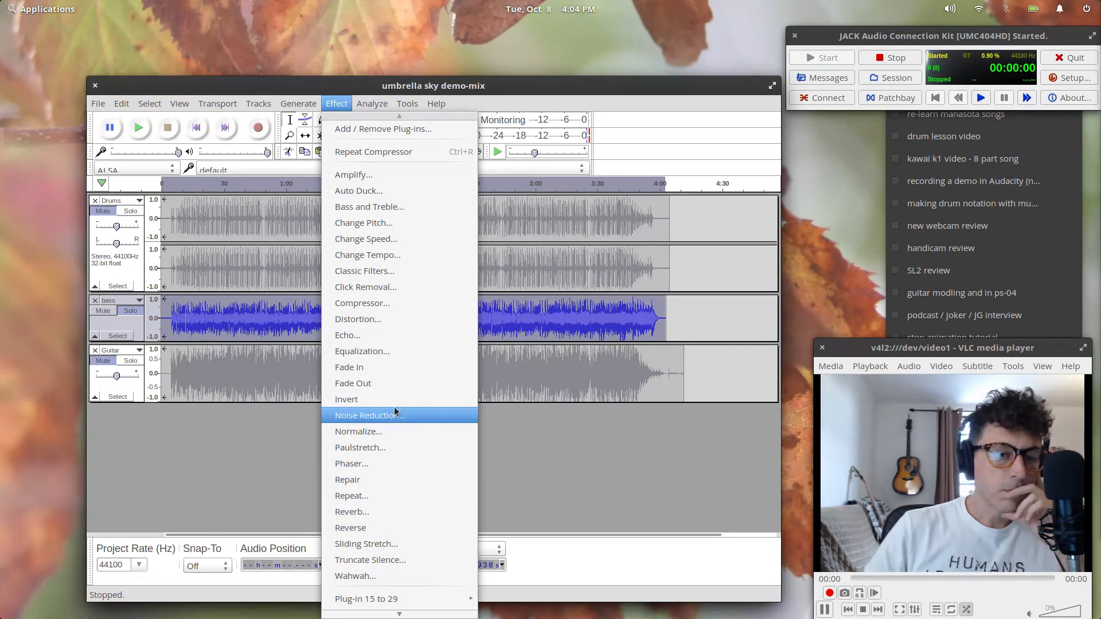
mouse_move(403, 604)
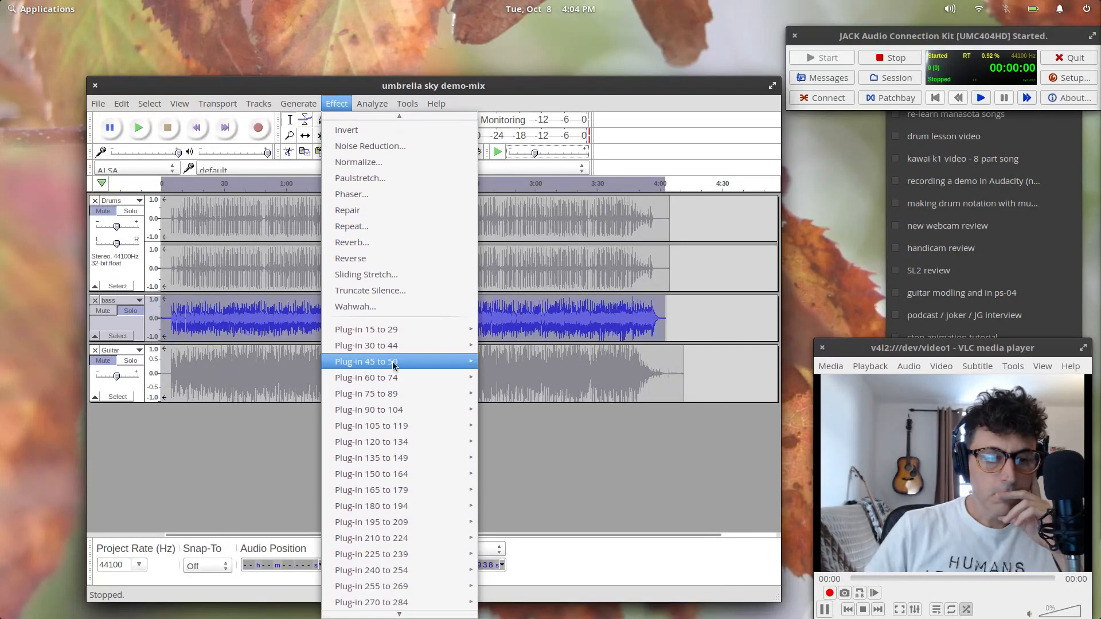
mouse_move(402, 349)
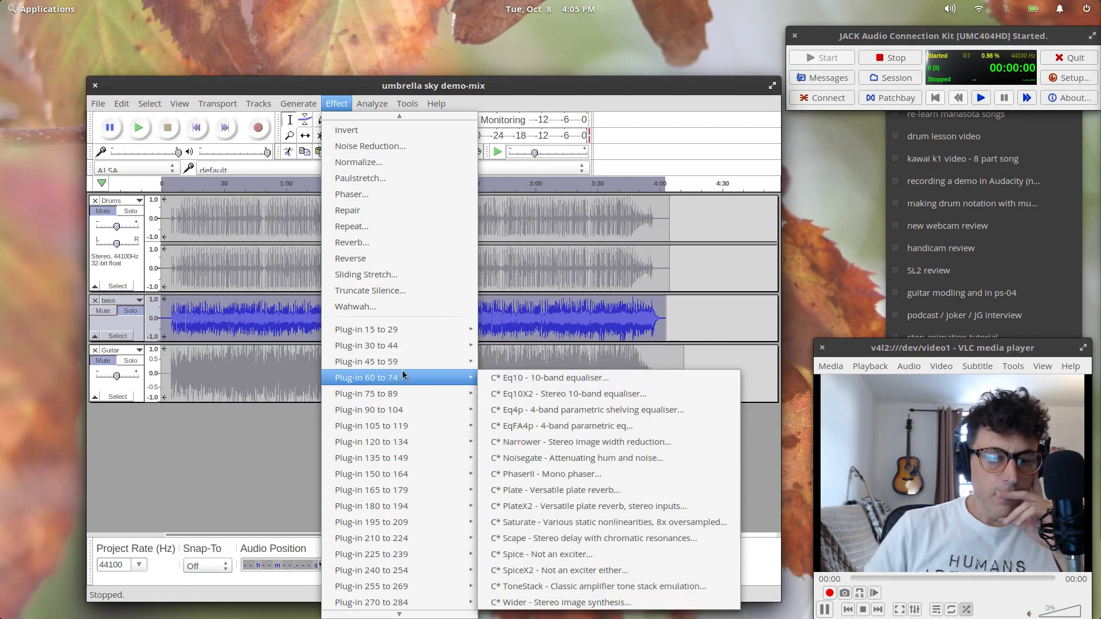
mouse_move(402, 394)
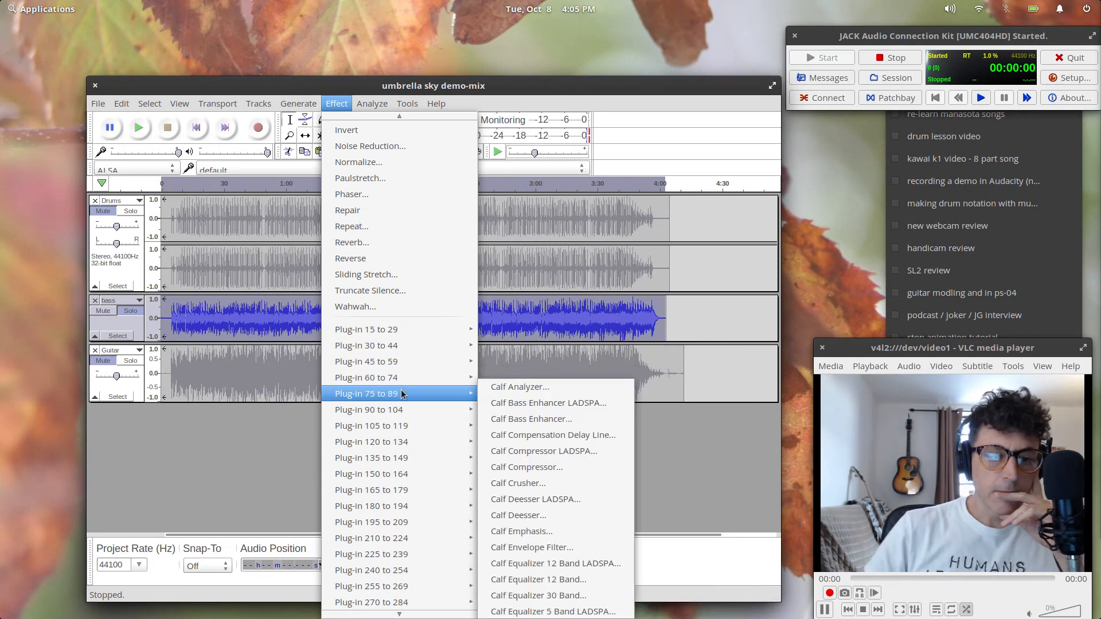
mouse_move(414, 412)
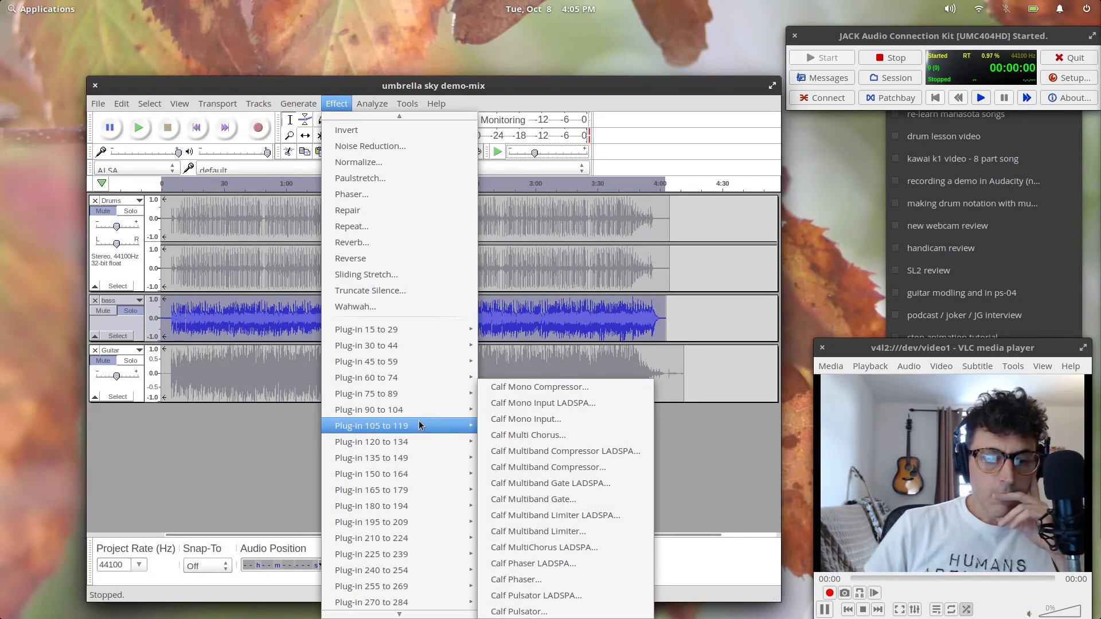
click(561, 549)
click(293, 481)
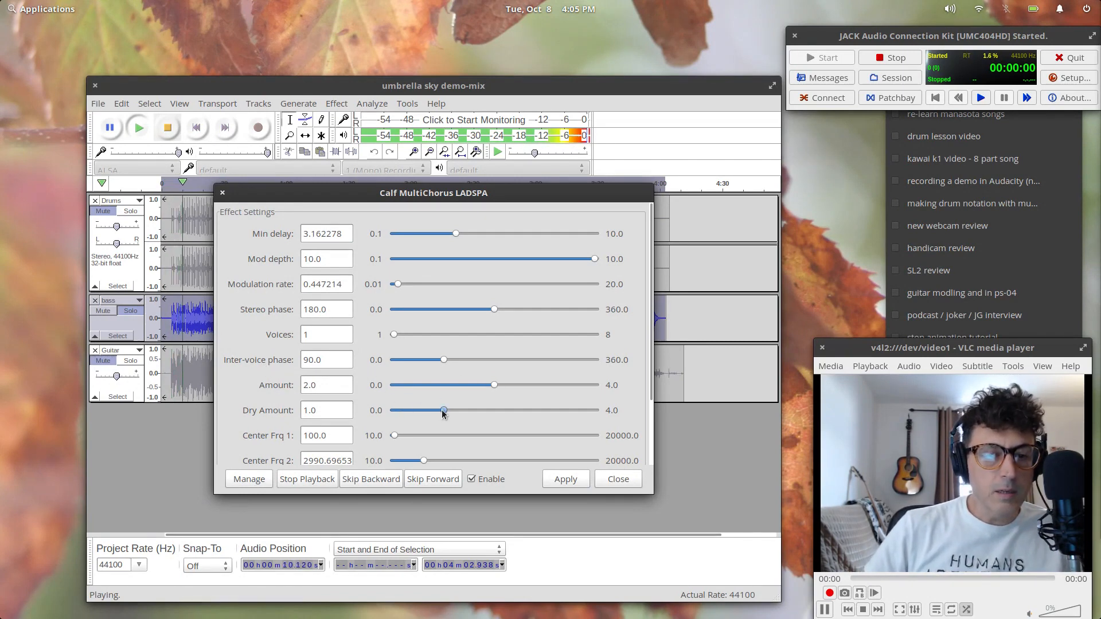
Set the bass MultiChorus amount to 0.604 and dry amount to 0.376, and apply the effect
drag(443, 410, 427, 410)
drag(494, 391, 425, 414)
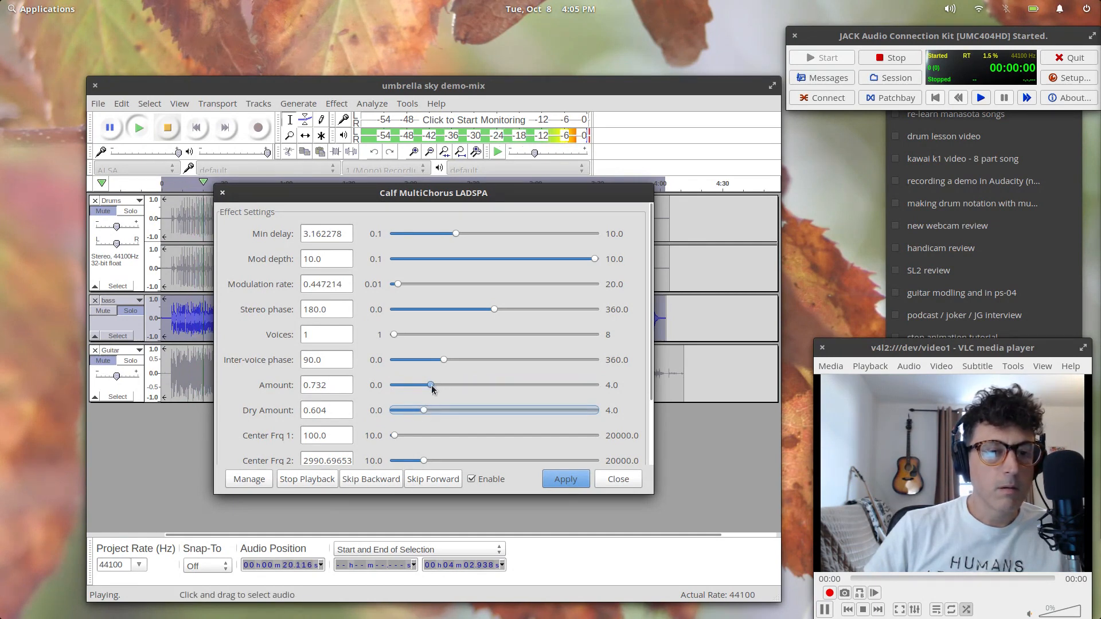
drag(432, 387, 413, 414)
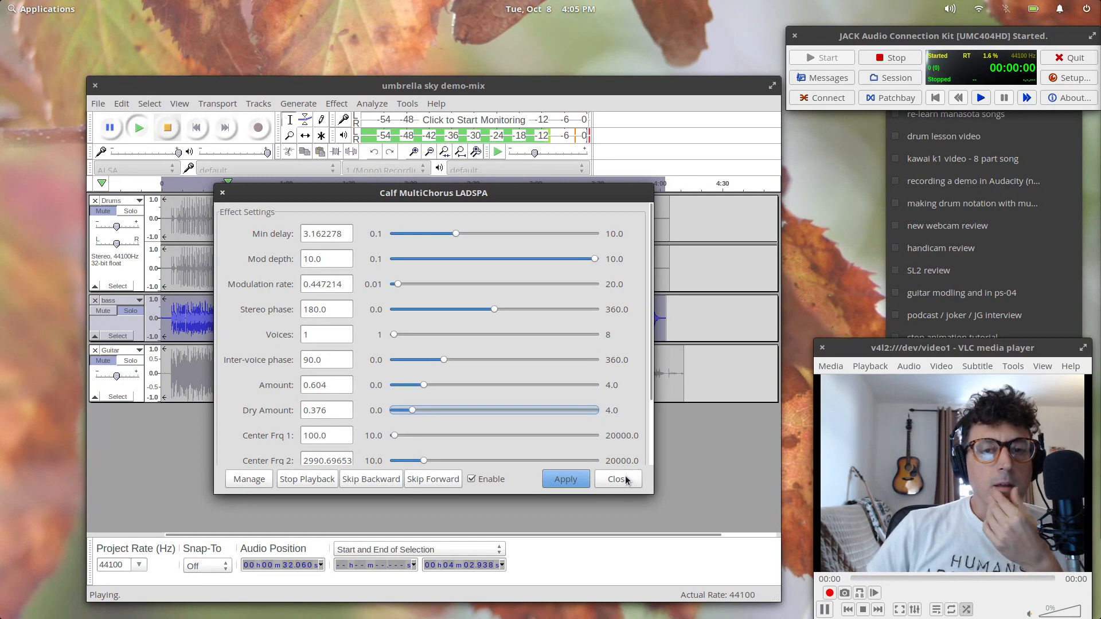
click(573, 484)
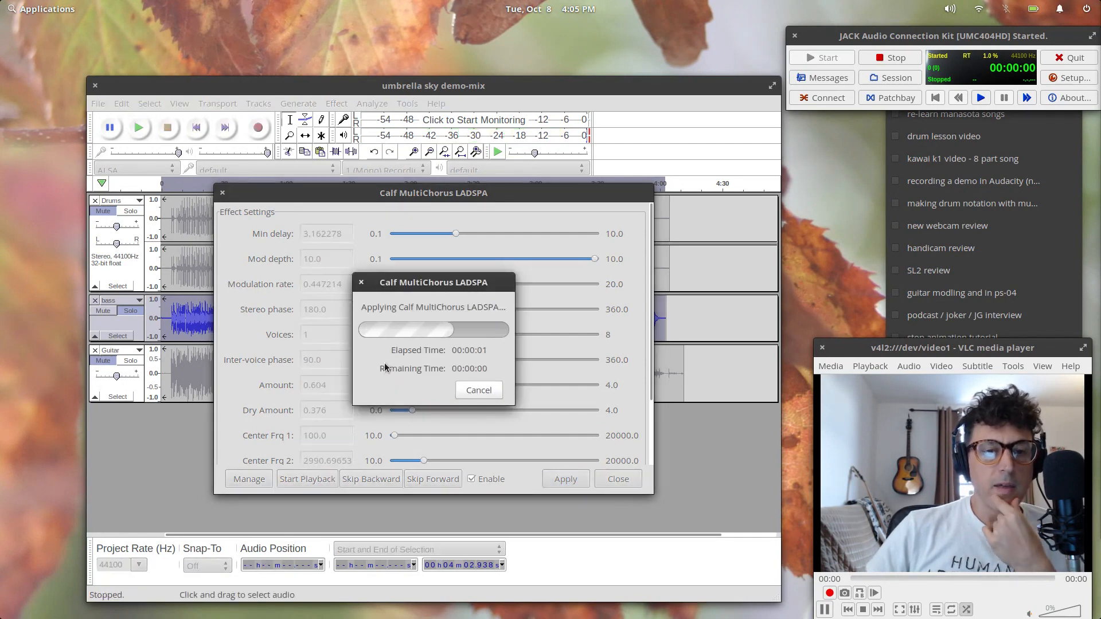
click(618, 479)
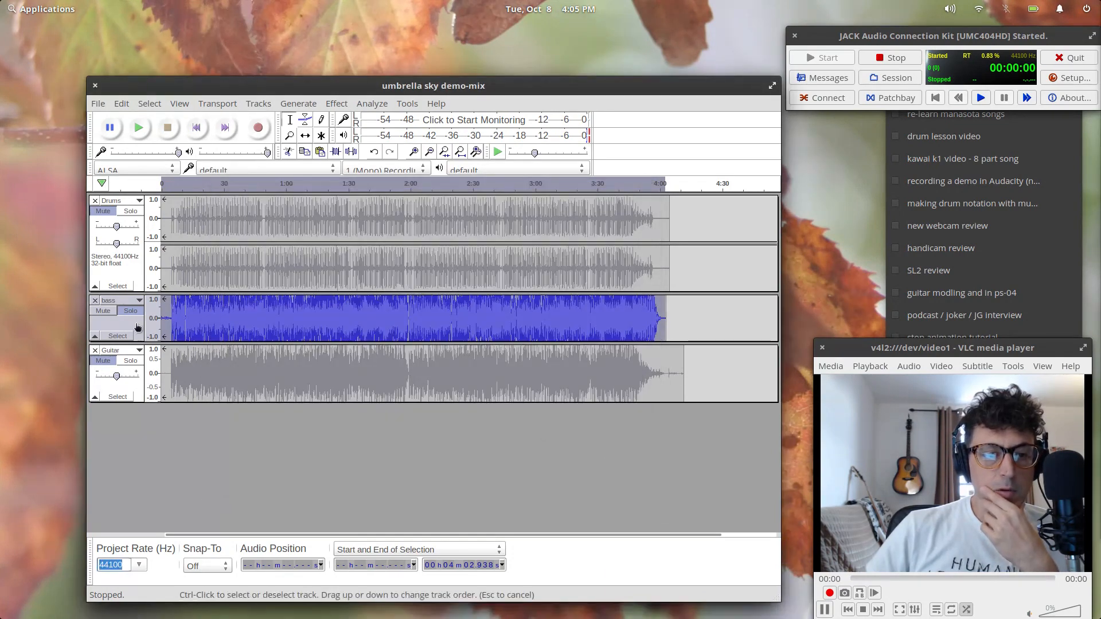
Normalize the chorused bass track
click(337, 104)
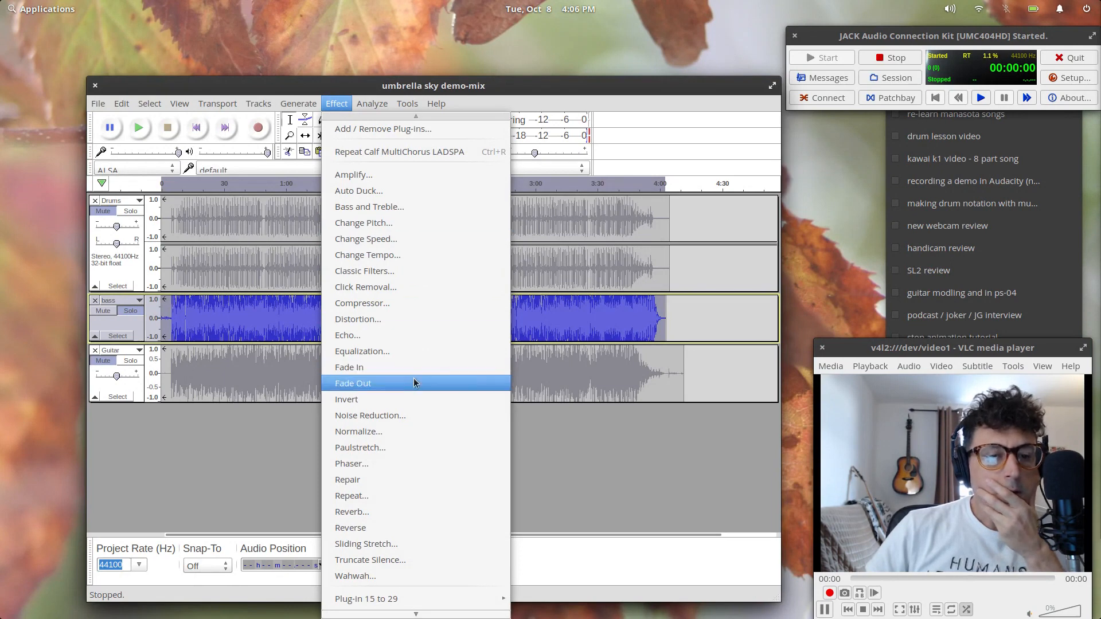
click(404, 426)
click(494, 383)
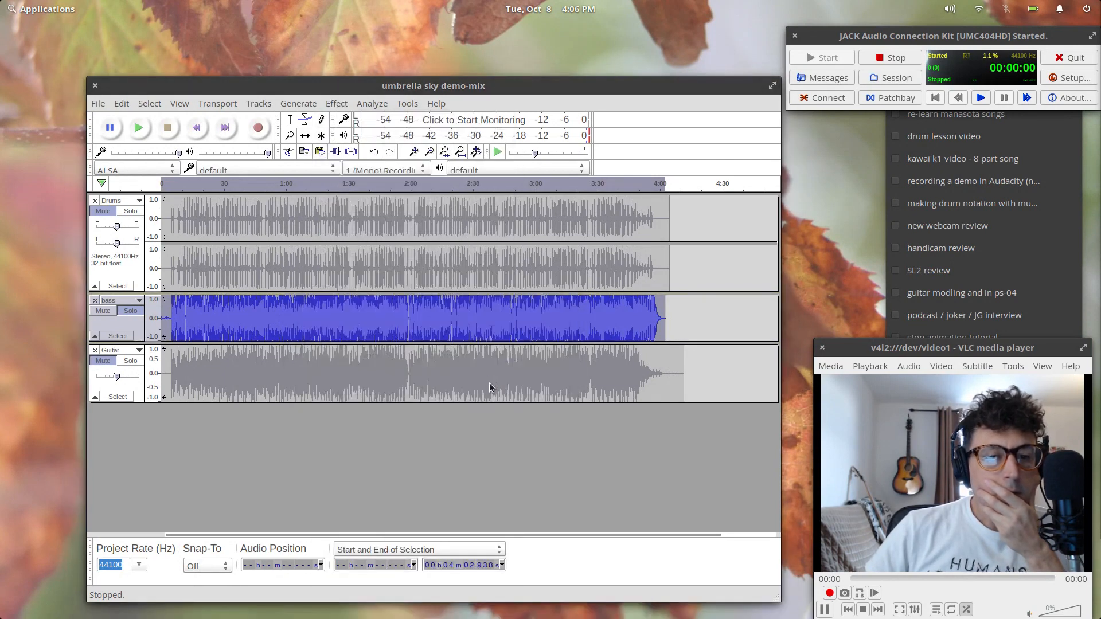
Compress the bass again with a -12 dB threshold, -40 dB noise floor, 2:1 ratio, 0.20-second attack and 1.0-second release
click(336, 104)
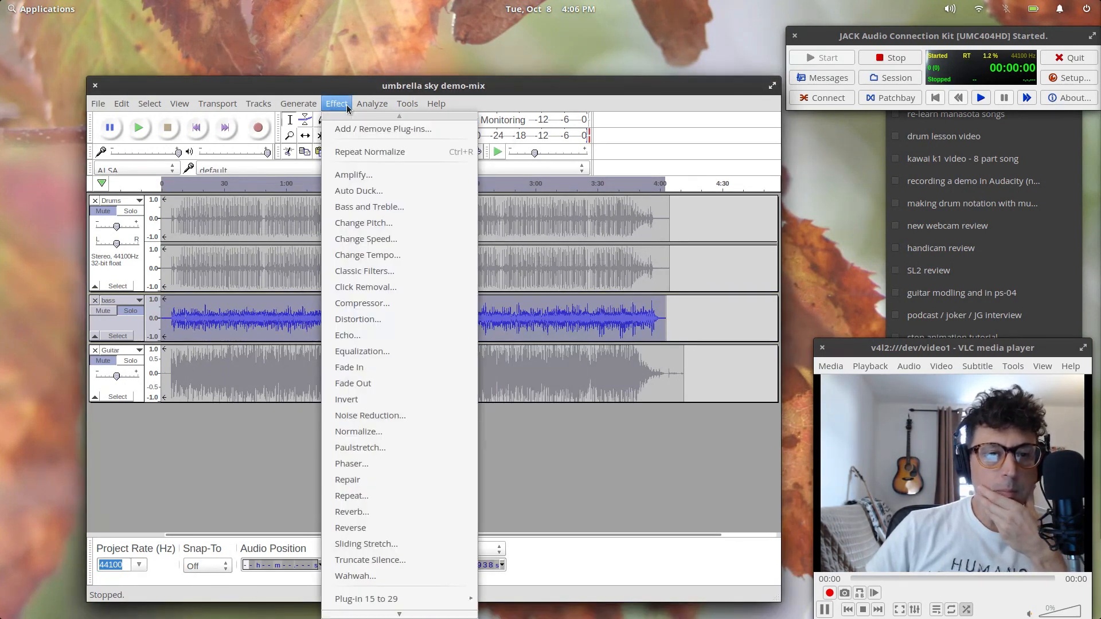
click(393, 303)
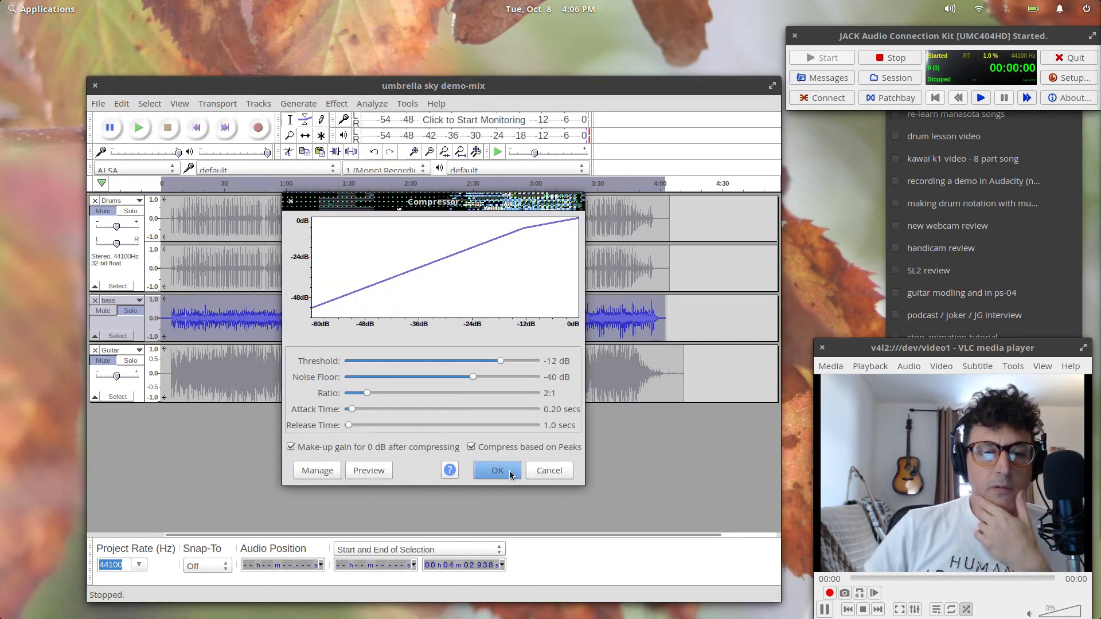
click(498, 471)
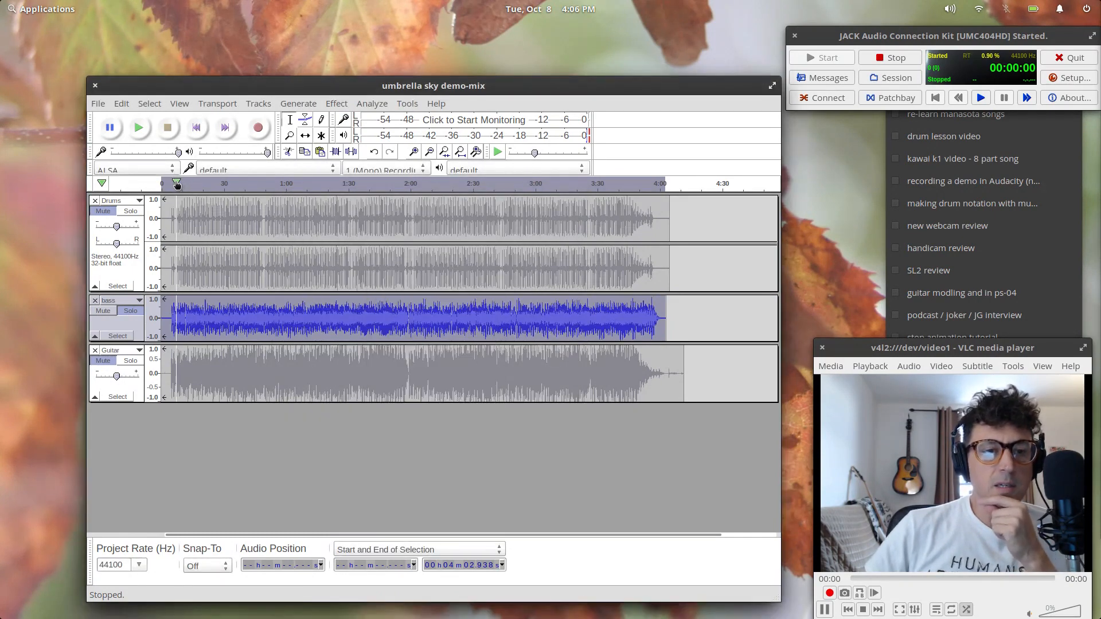
Unmute the drums and guitar, unsolo the bass, and audition the full mix from about 0:05
key(ctrl+a)
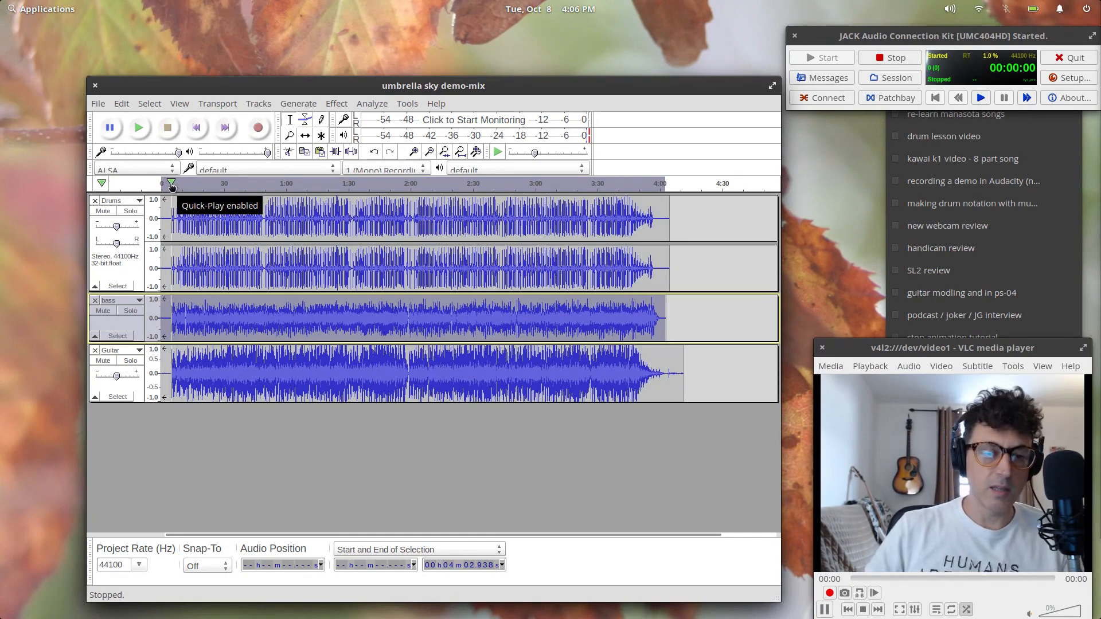
click(172, 186)
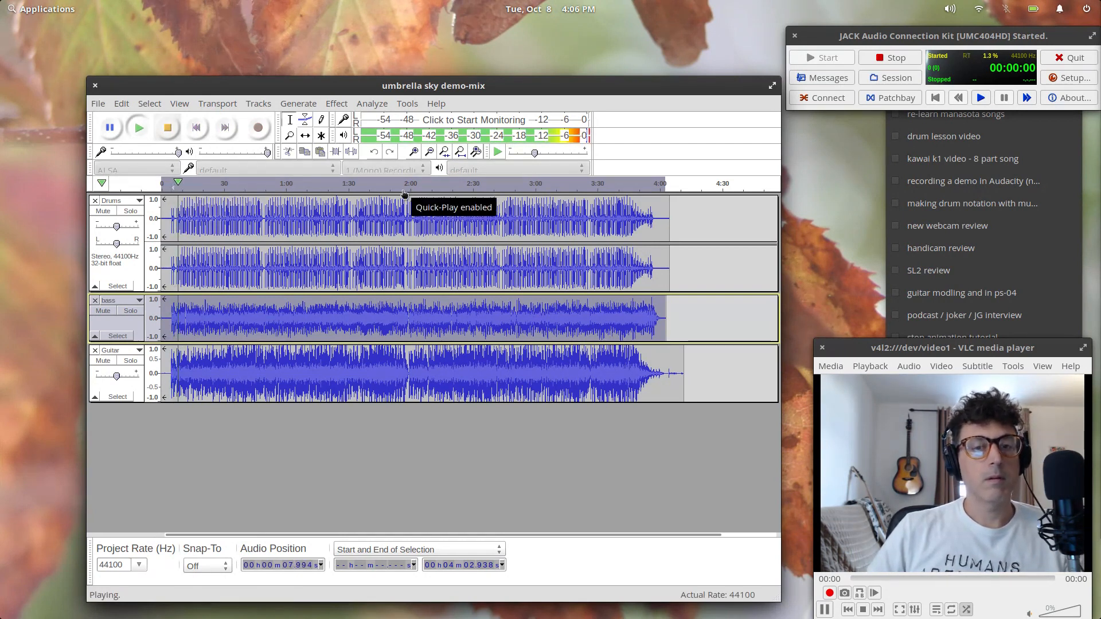
click(179, 104)
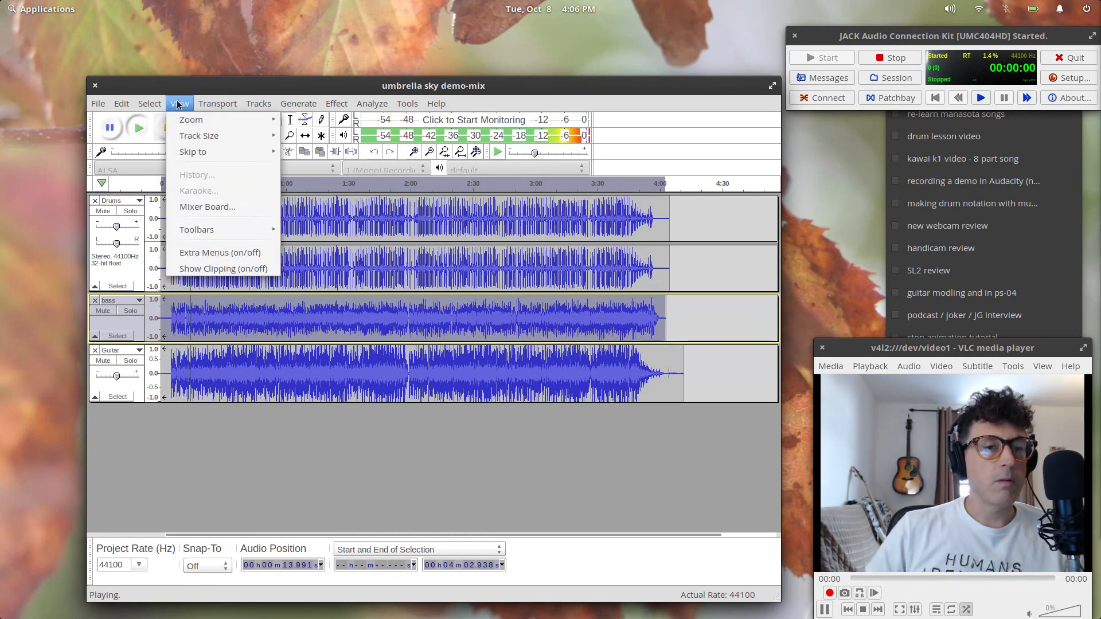
click(179, 104)
click(169, 127)
Open the Mixer Board and lower the guitar gain to -1.9 dB and the bass and drums gains slightly more
click(179, 105)
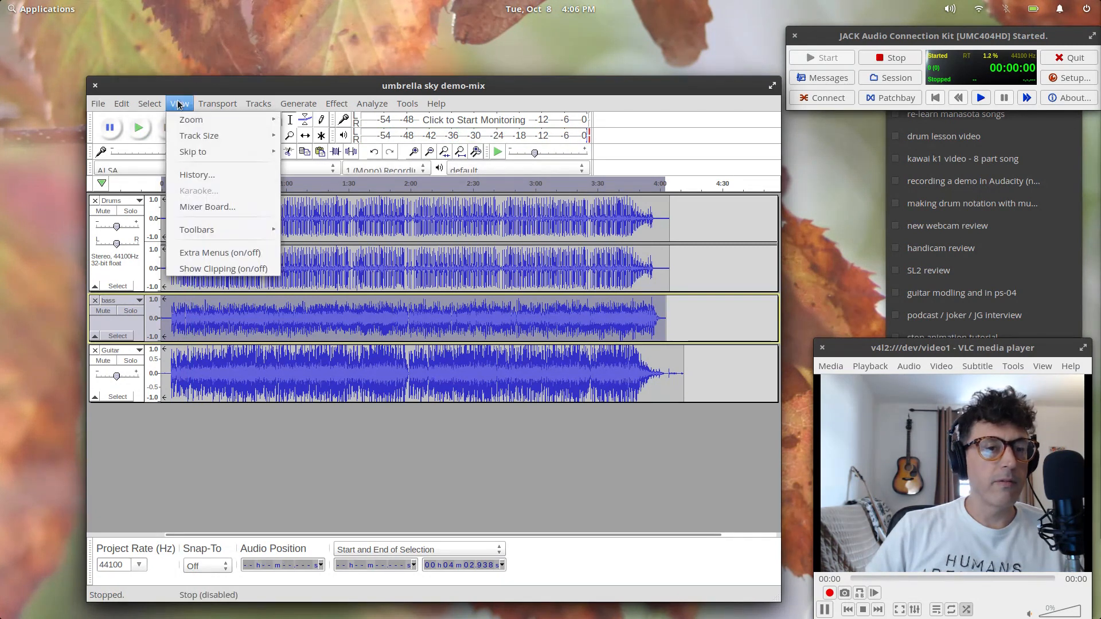
click(225, 210)
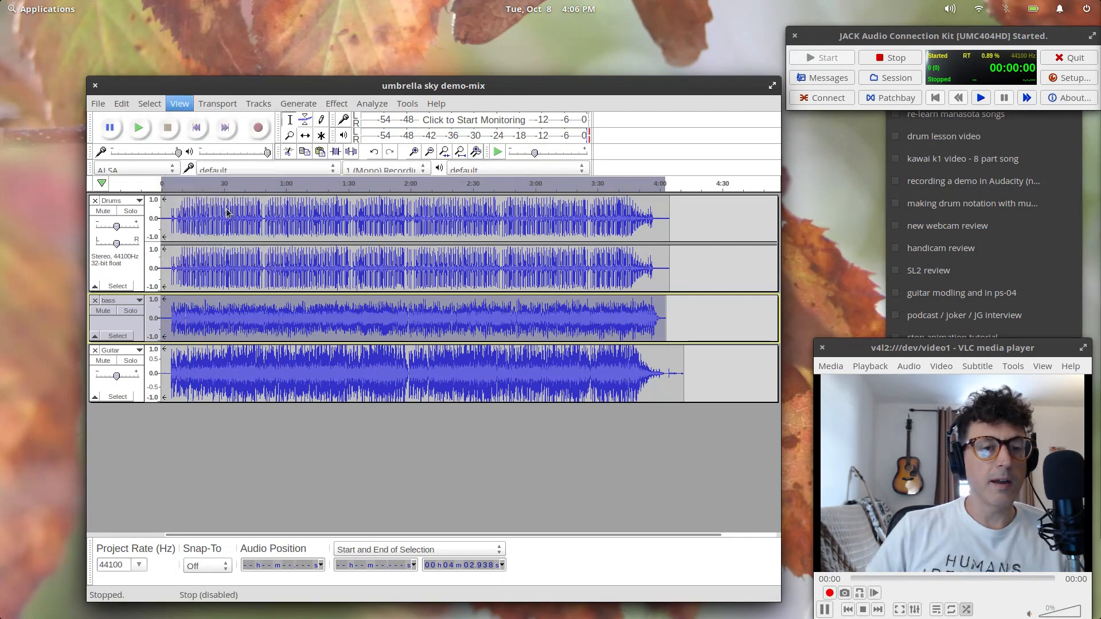
drag(459, 217, 570, 271)
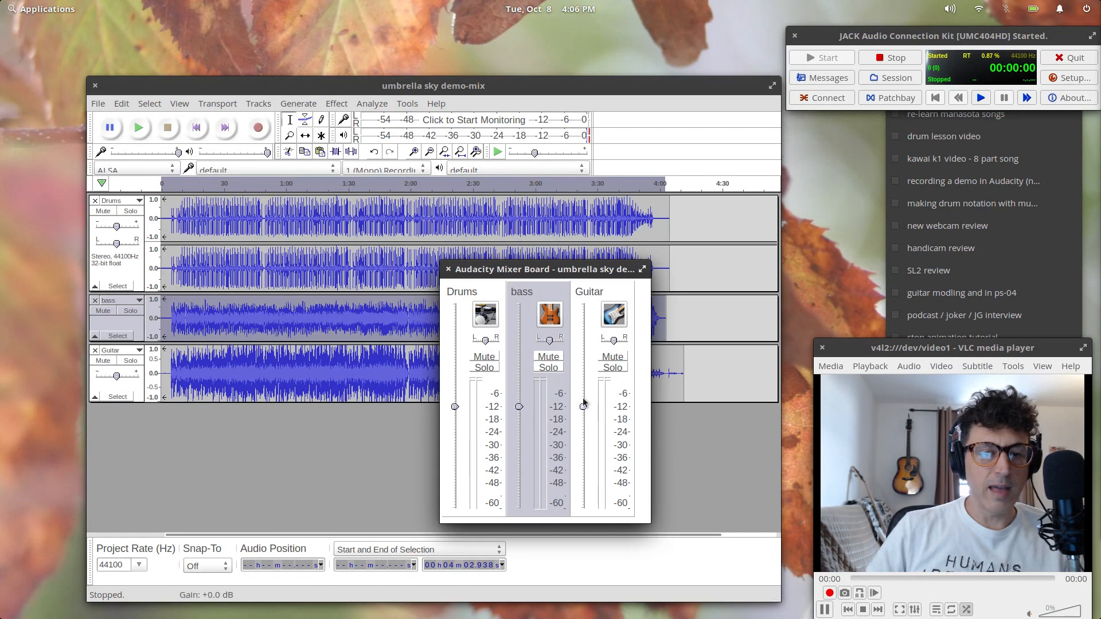
drag(583, 407, 583, 420)
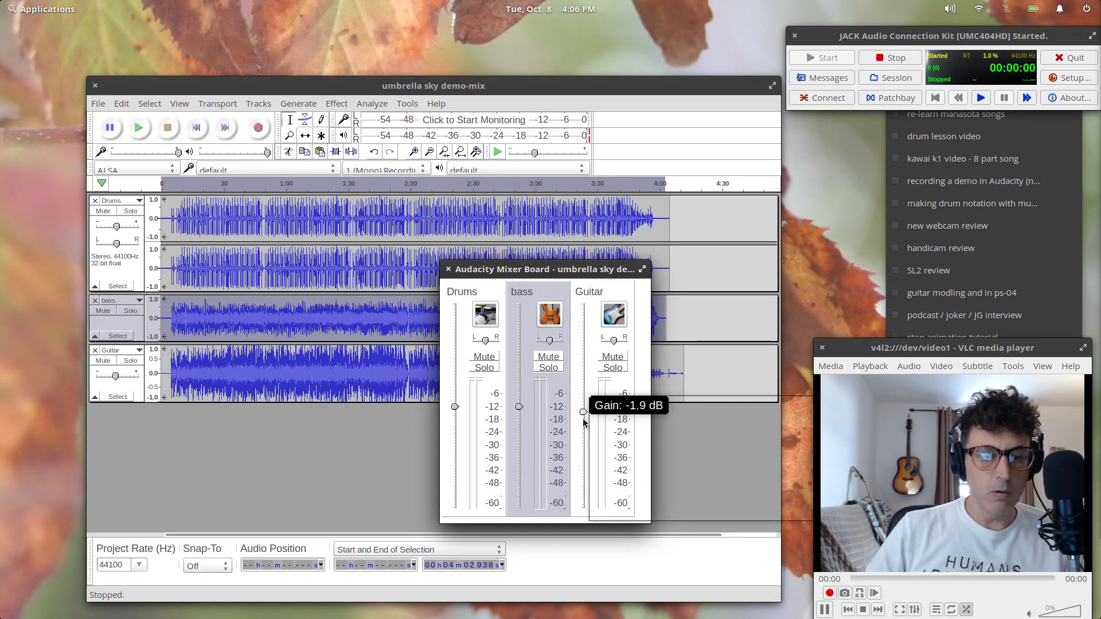
drag(518, 407, 456, 414)
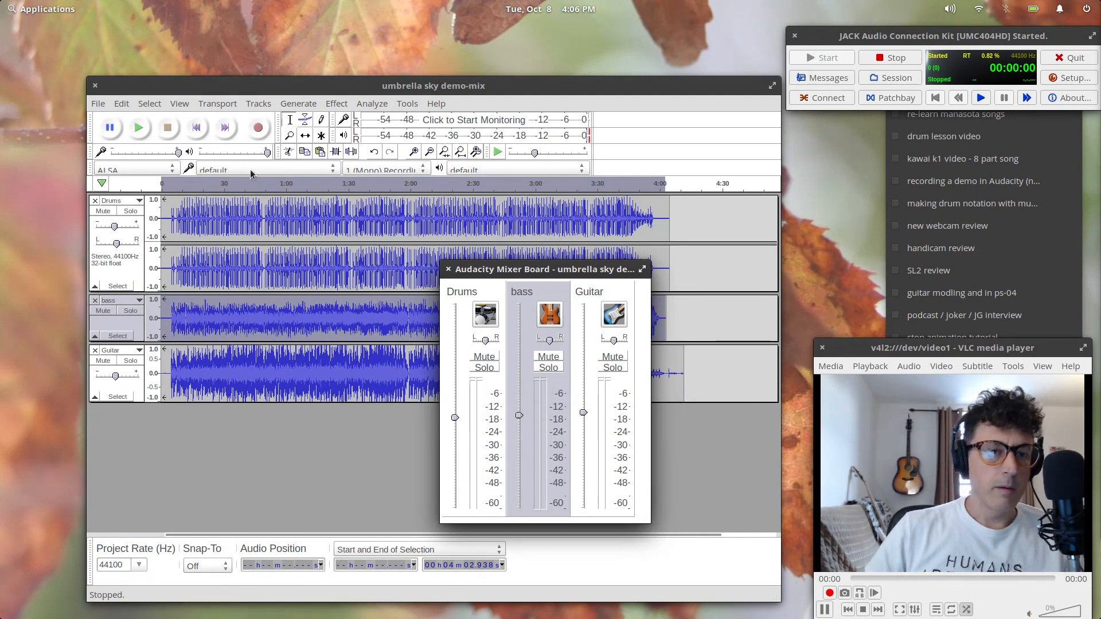
Play the full mix from the start and arrange the project window and Mixer Board so all level meters are visible
click(138, 127)
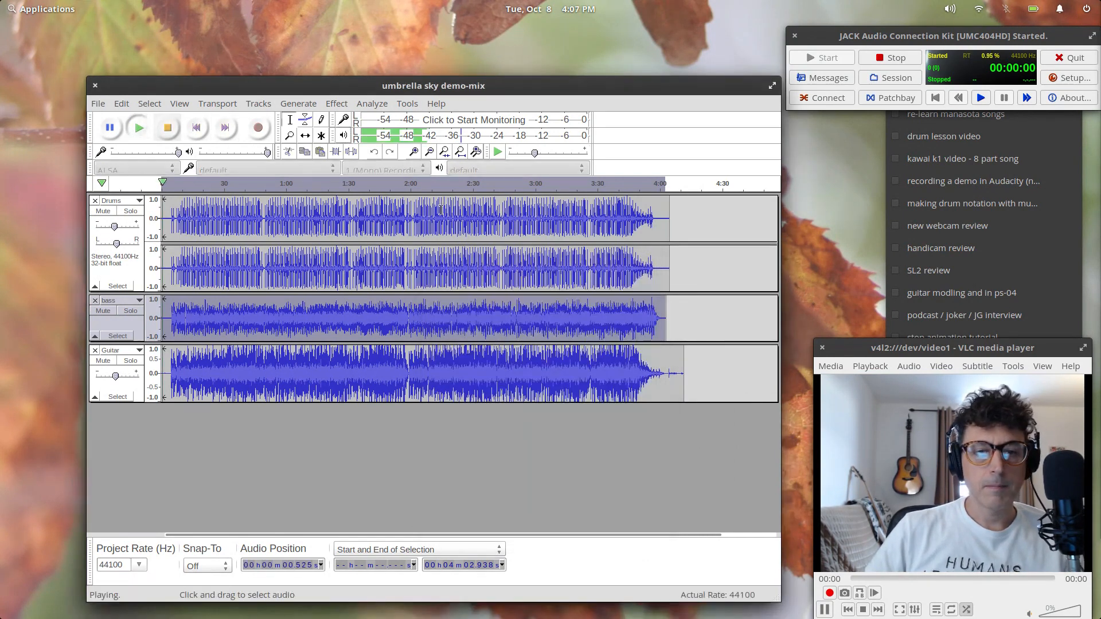
drag(610, 90, 351, 107)
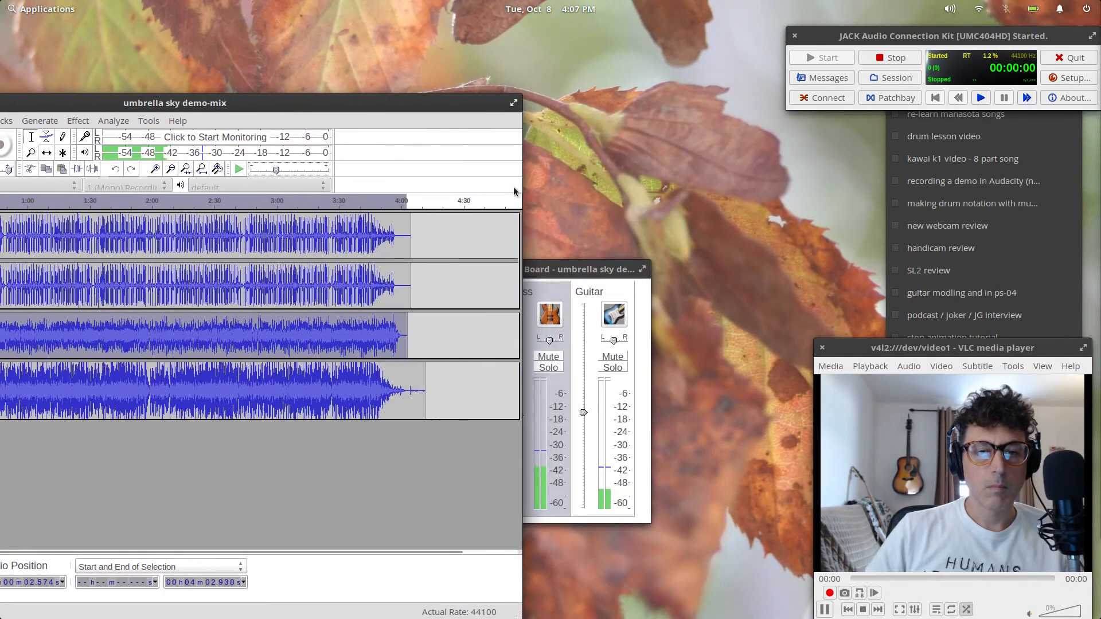
click(554, 262)
drag(554, 263, 847, 202)
drag(461, 106, 670, 66)
drag(850, 378, 692, 295)
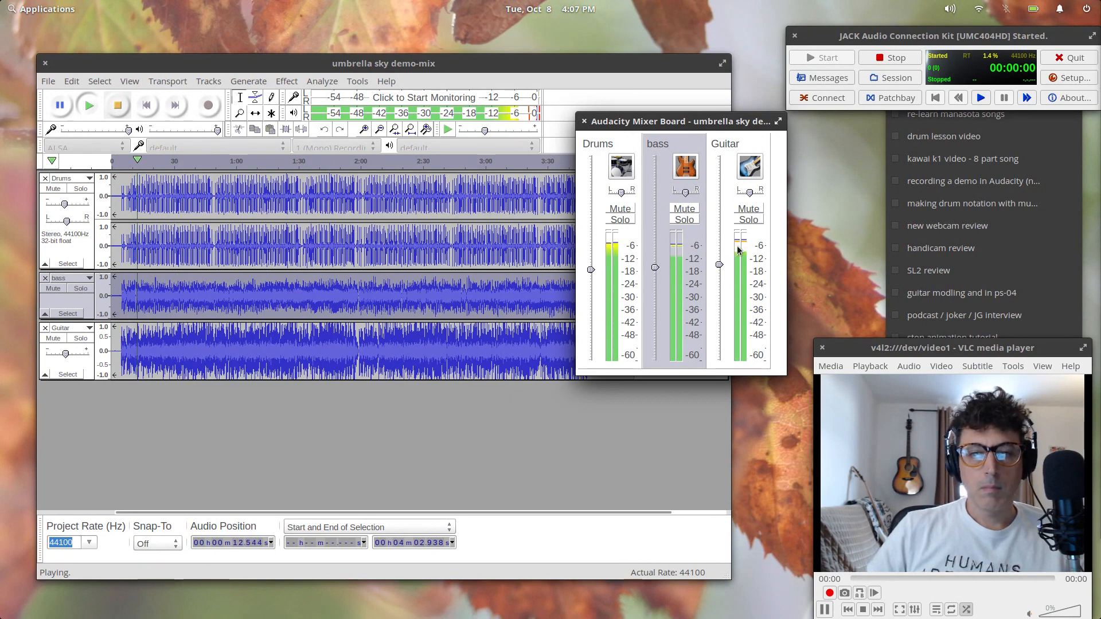
Lower the guitar gain slightly, pan the guitar 32% right and the bass slightly left during playback, and stop playback
drag(719, 265, 720, 272)
drag(750, 193, 754, 193)
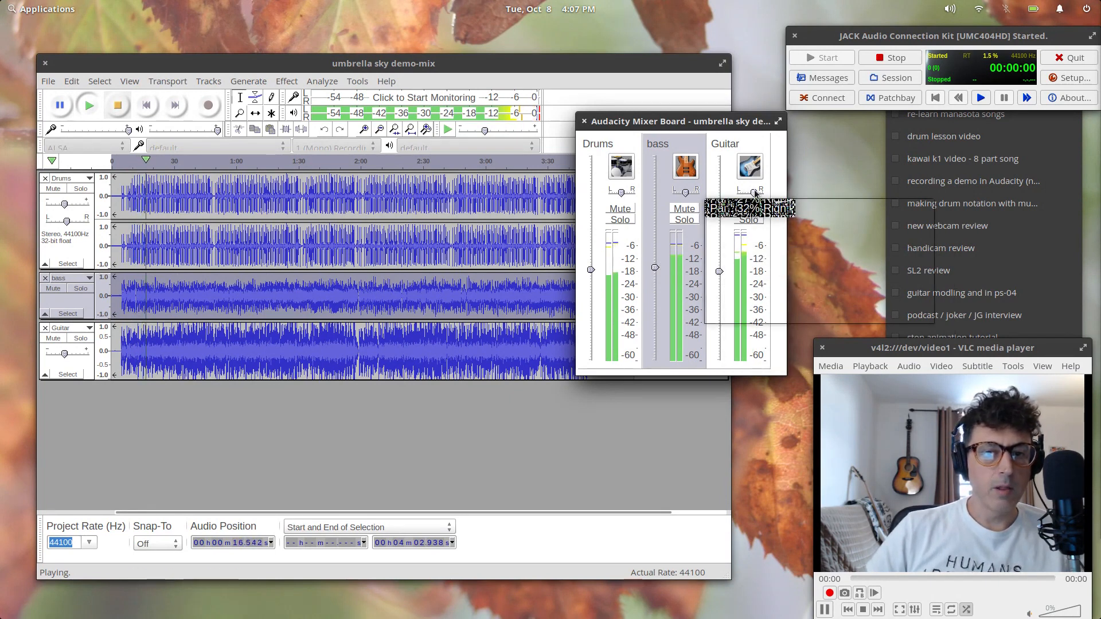
drag(688, 196, 683, 196)
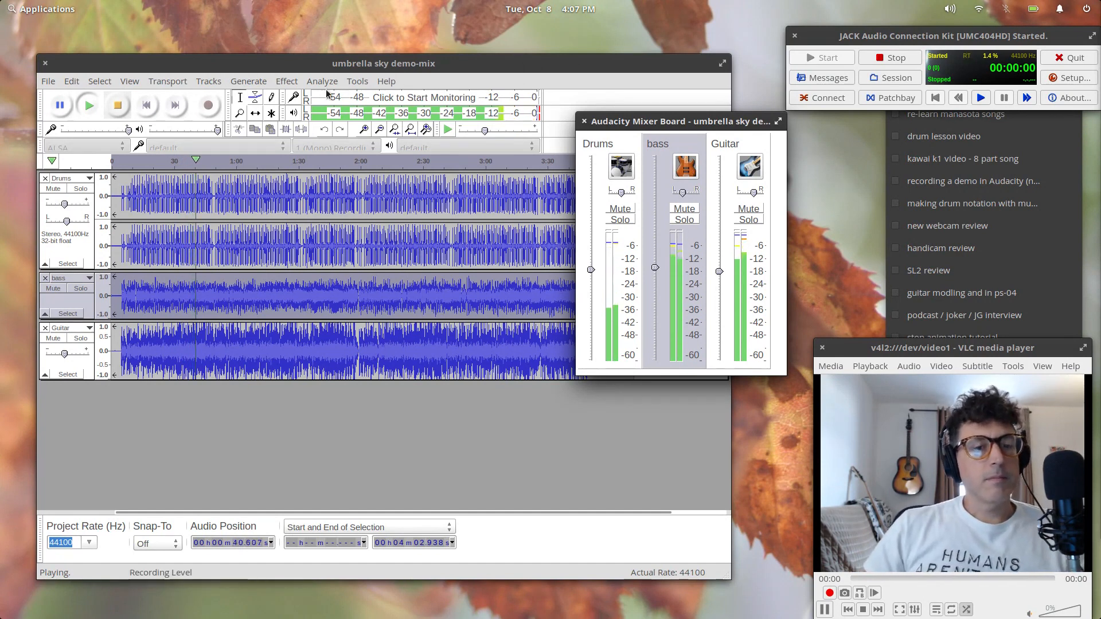
click(118, 105)
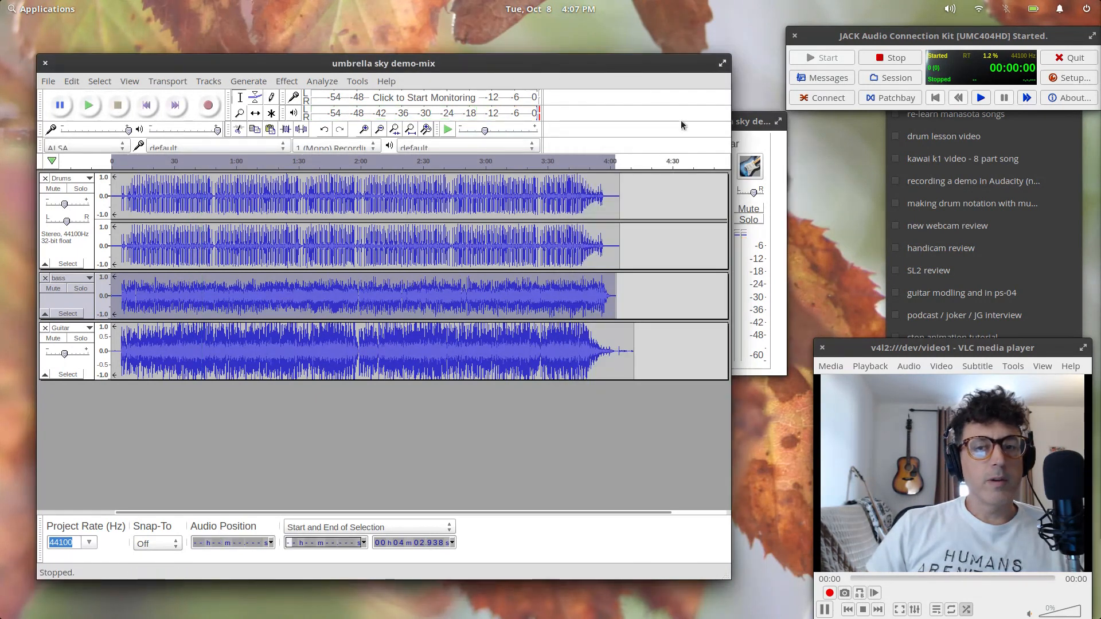
Move the Mixer Board lower on the screen and save the mix project
click(753, 124)
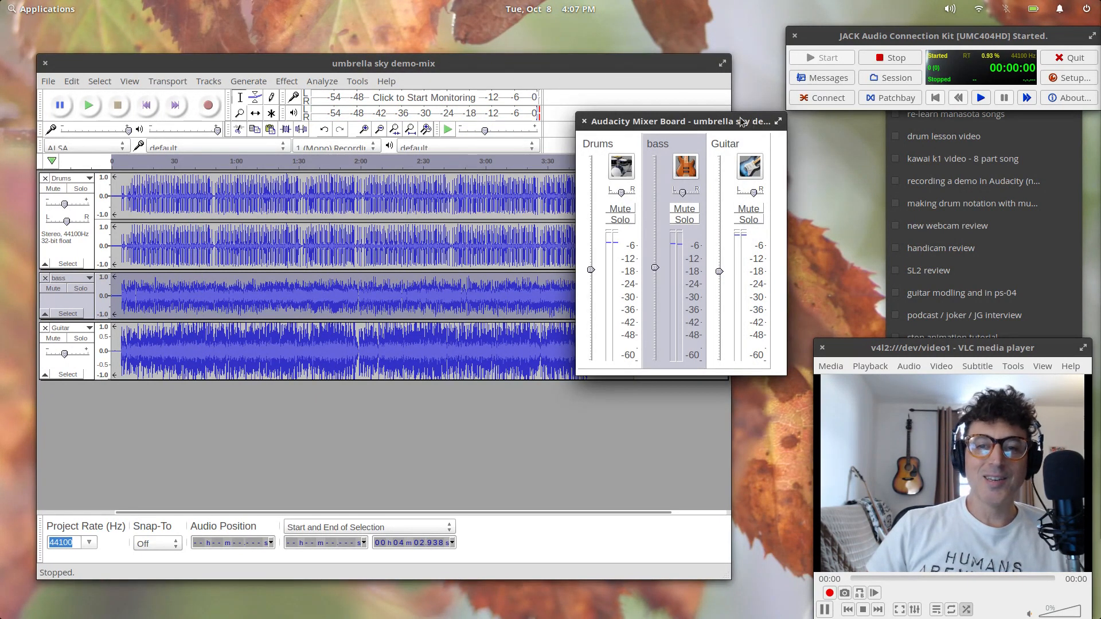
drag(717, 124, 729, 341)
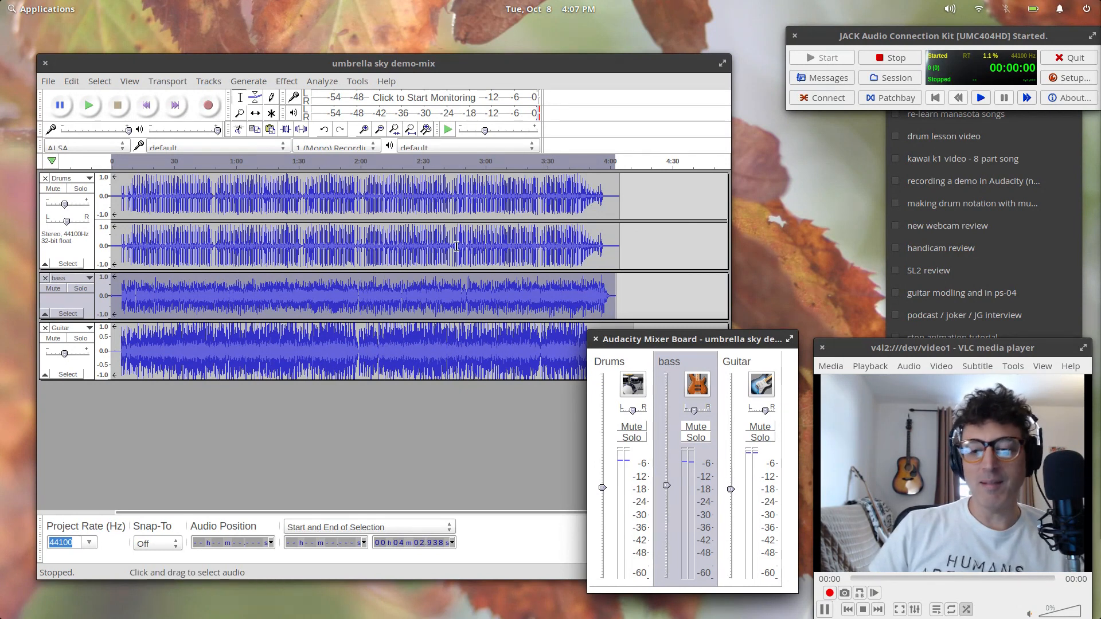
click(48, 81)
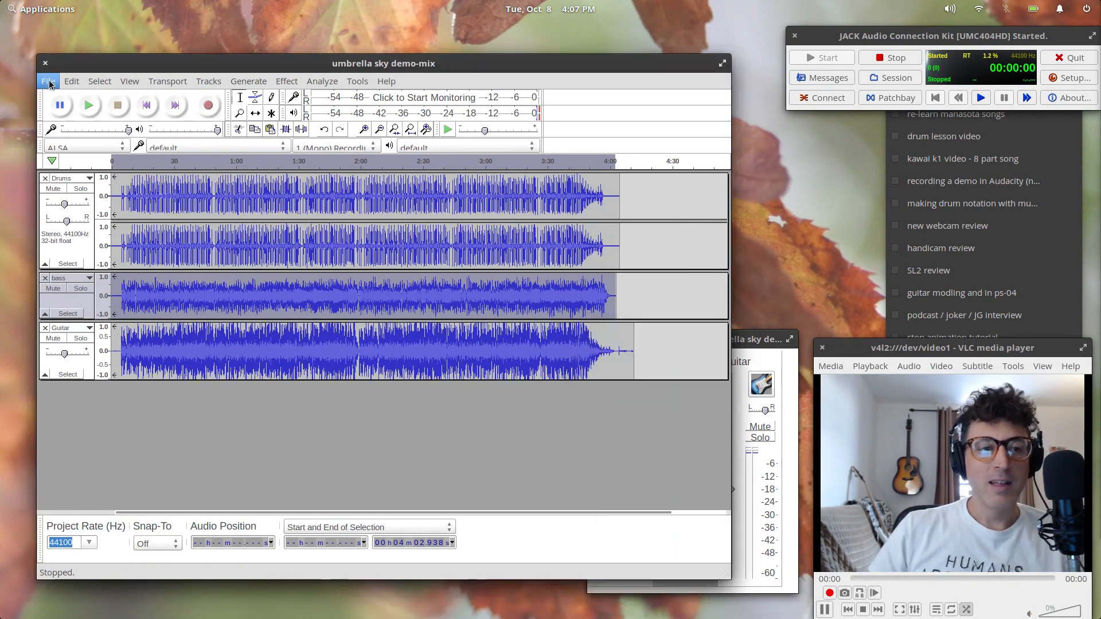
mouse_move(60, 171)
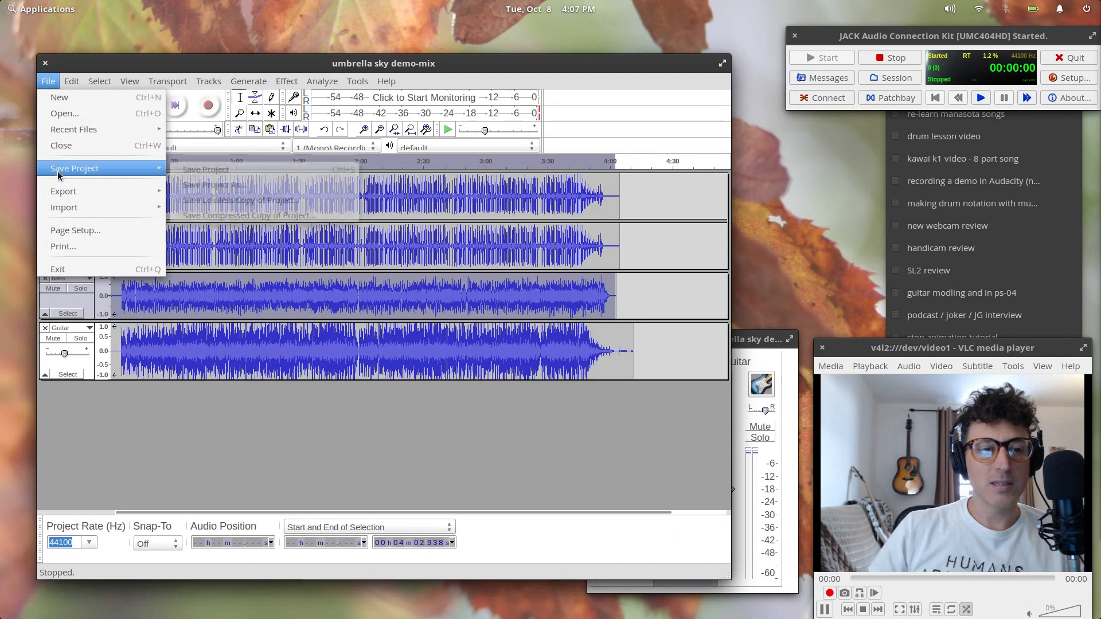
click(227, 169)
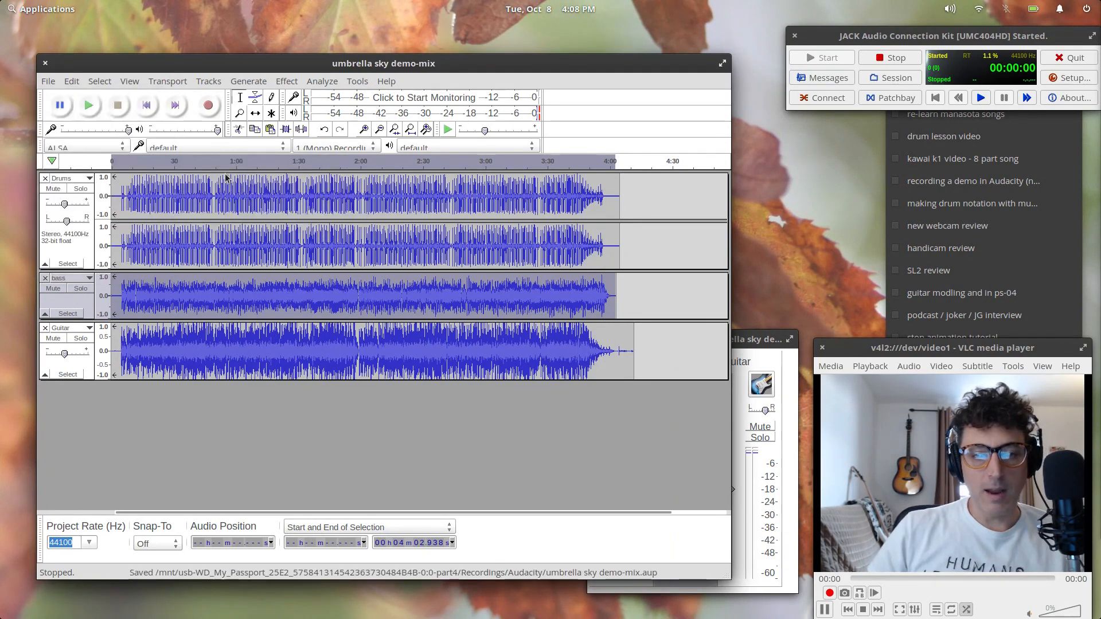
Move the Mixer Board back up beside the tracks and audition the full mix from about 1:40
click(744, 343)
drag(740, 343, 807, 122)
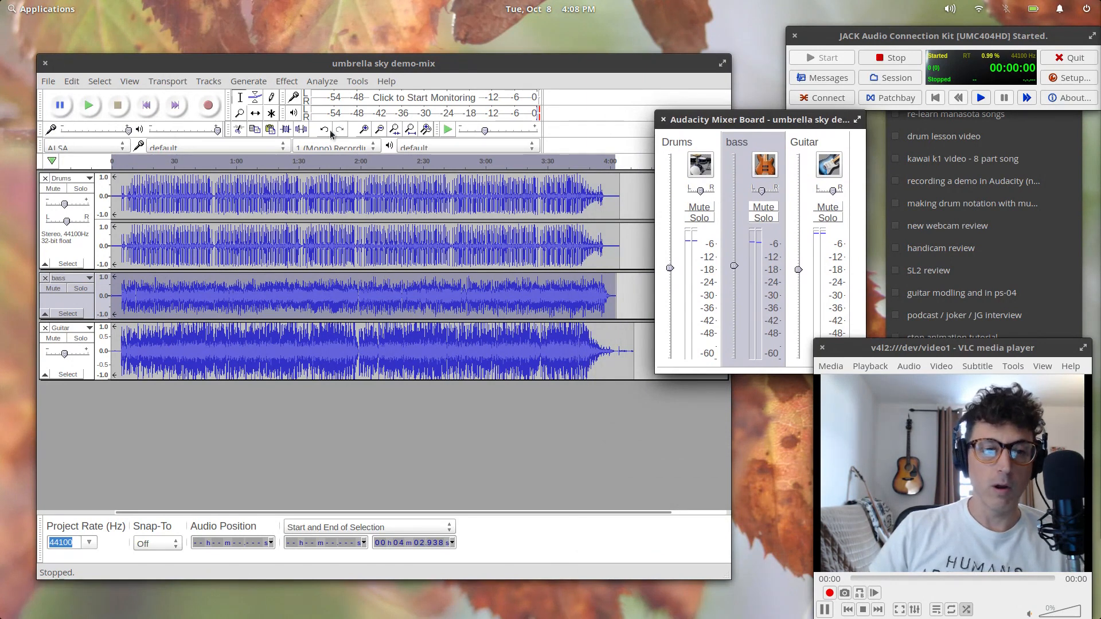
click(318, 161)
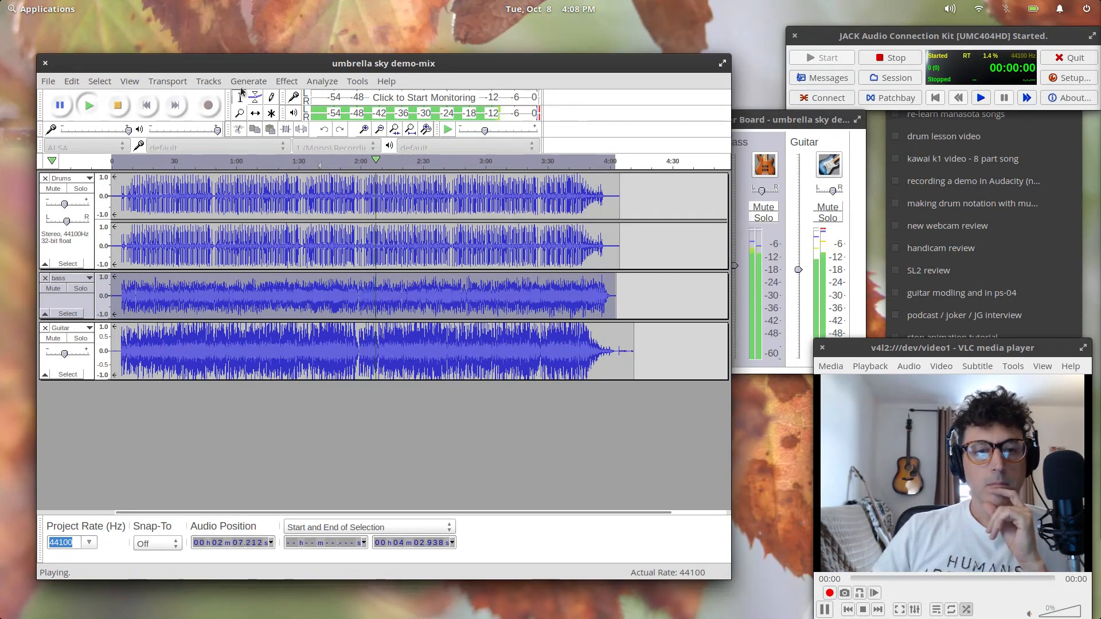
click(116, 109)
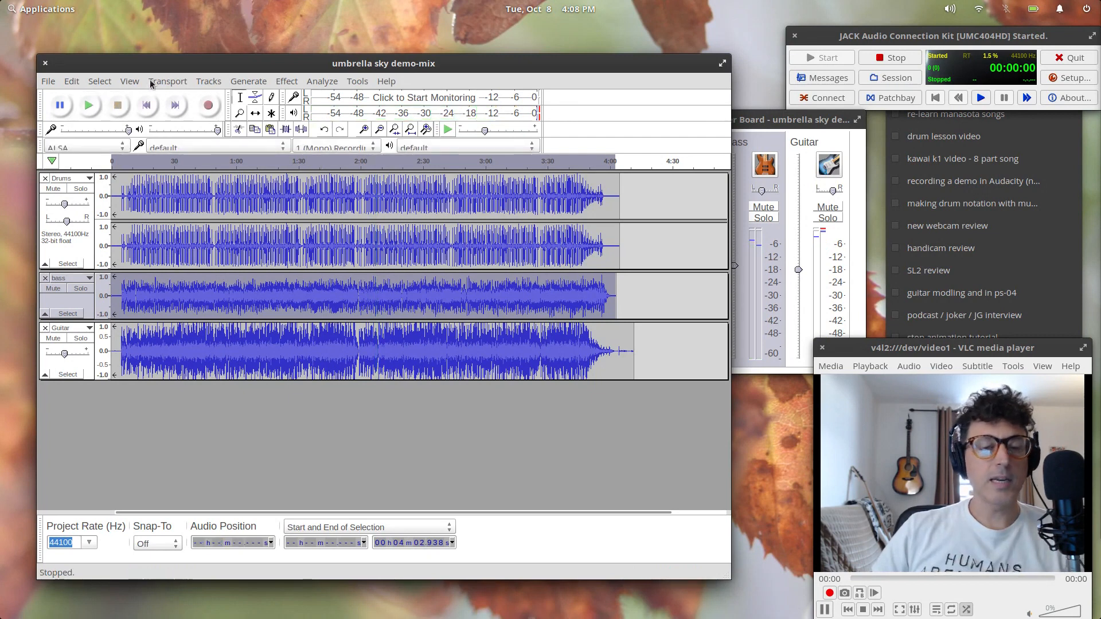
click(825, 116)
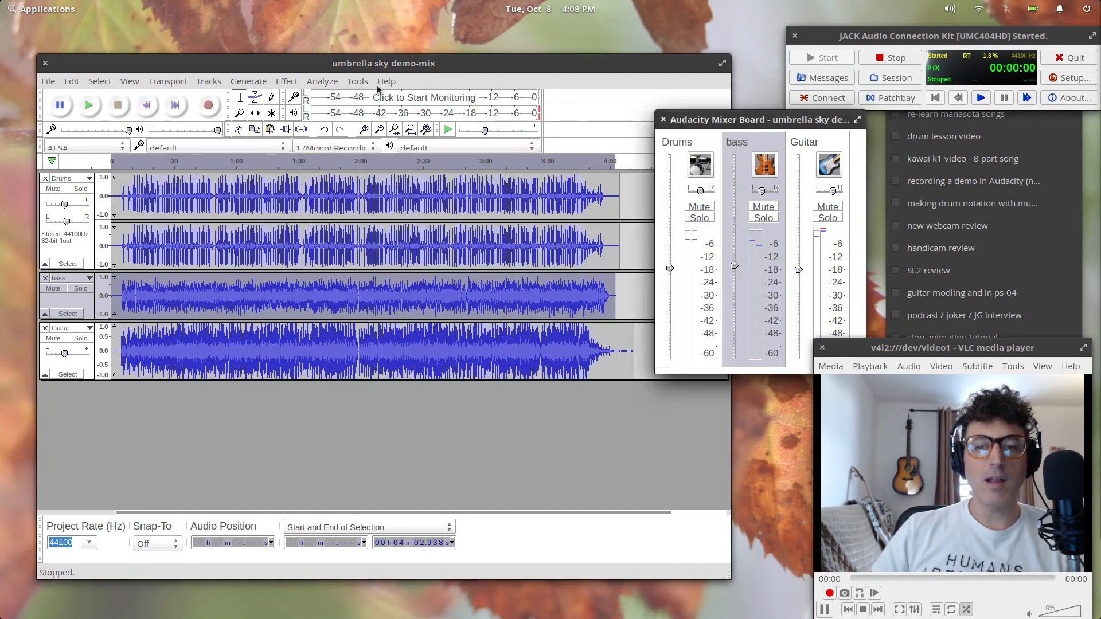
click(313, 69)
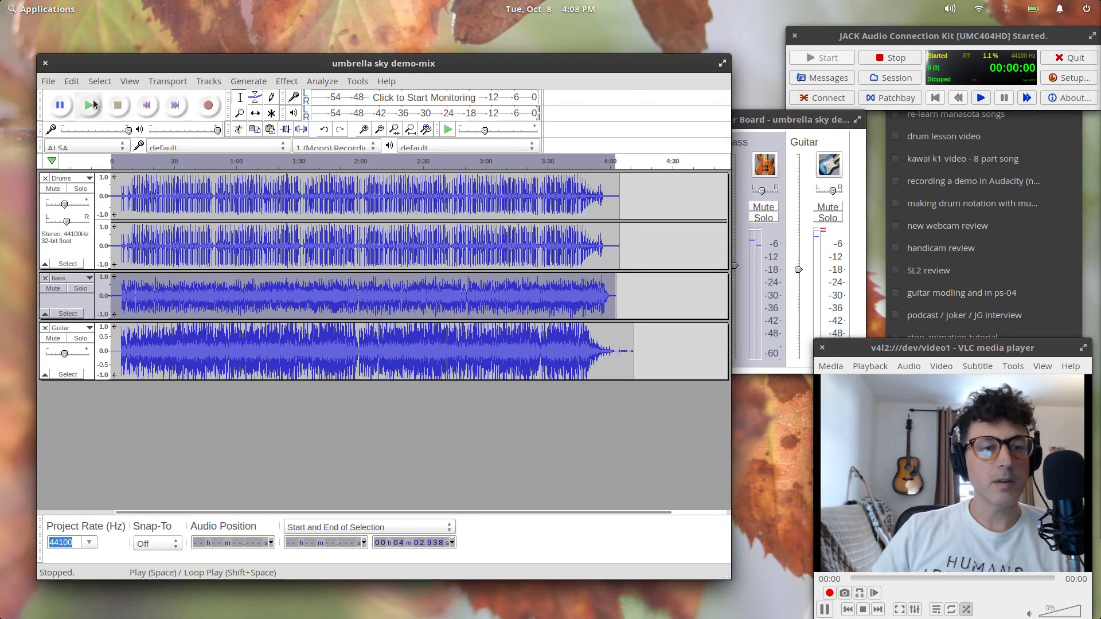
click(48, 81)
mouse_move(58, 125)
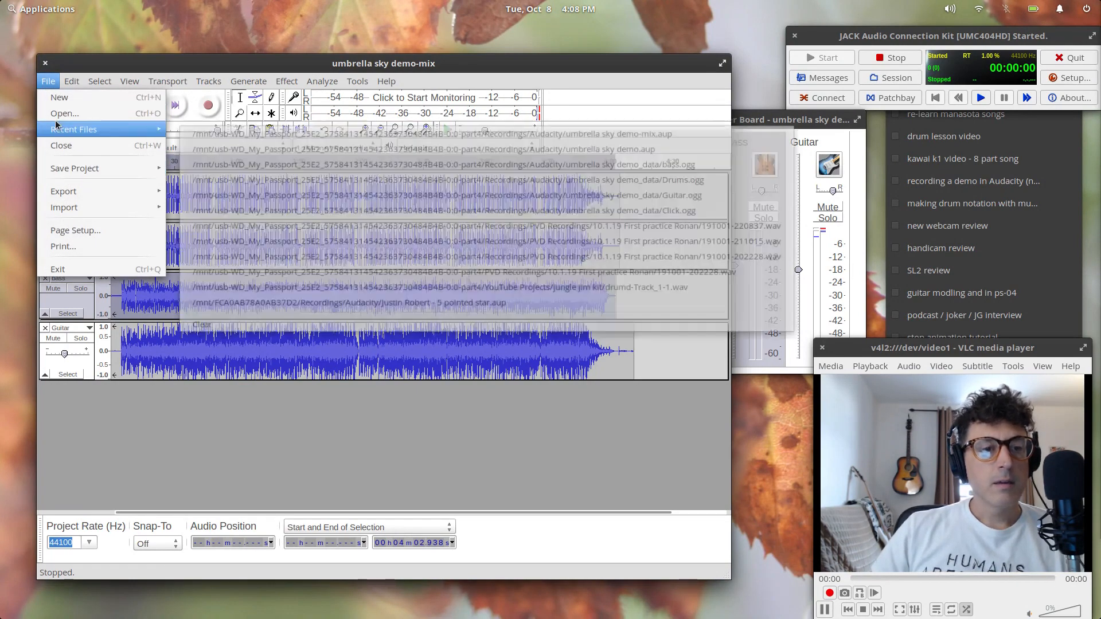
click(74, 81)
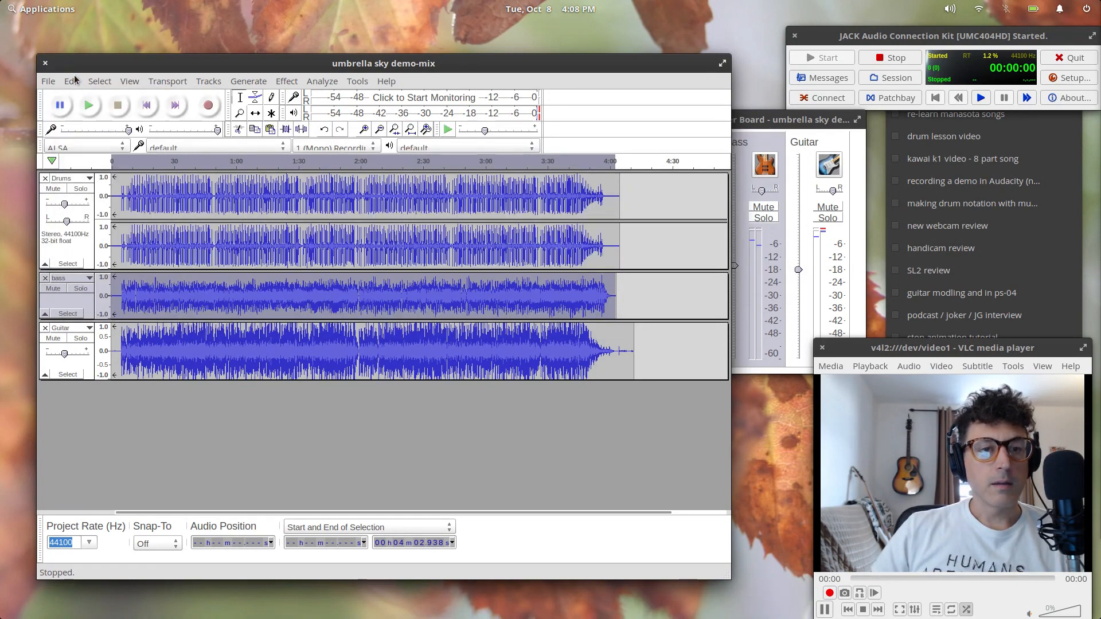
Start exporting the mix as WAV and create a folder named mixes inside the Recordings folder
click(45, 81)
mouse_move(81, 191)
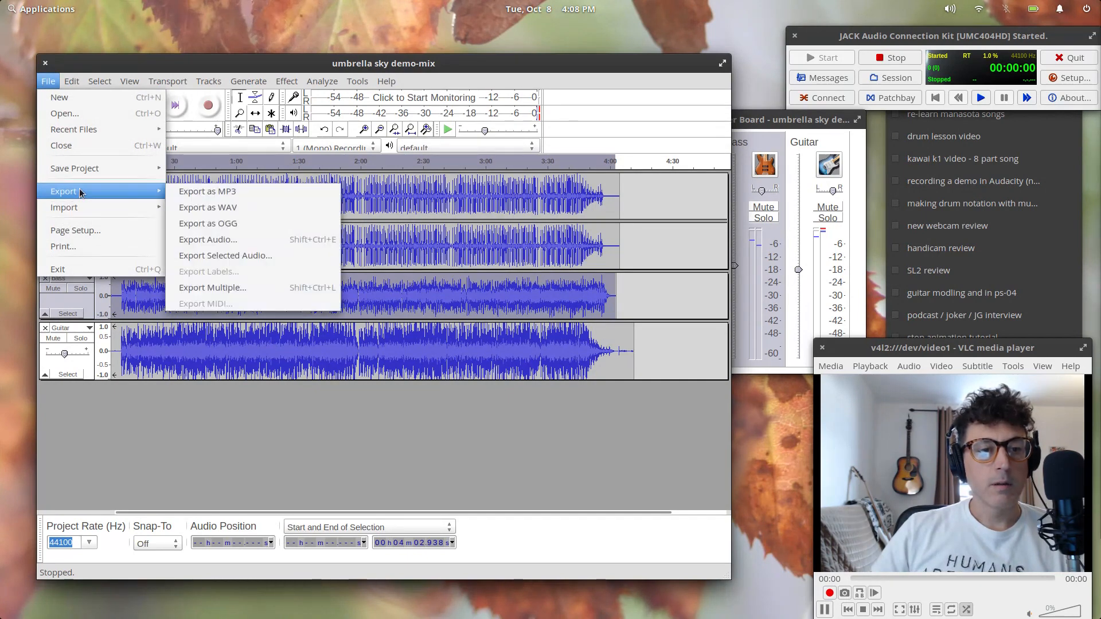
click(211, 207)
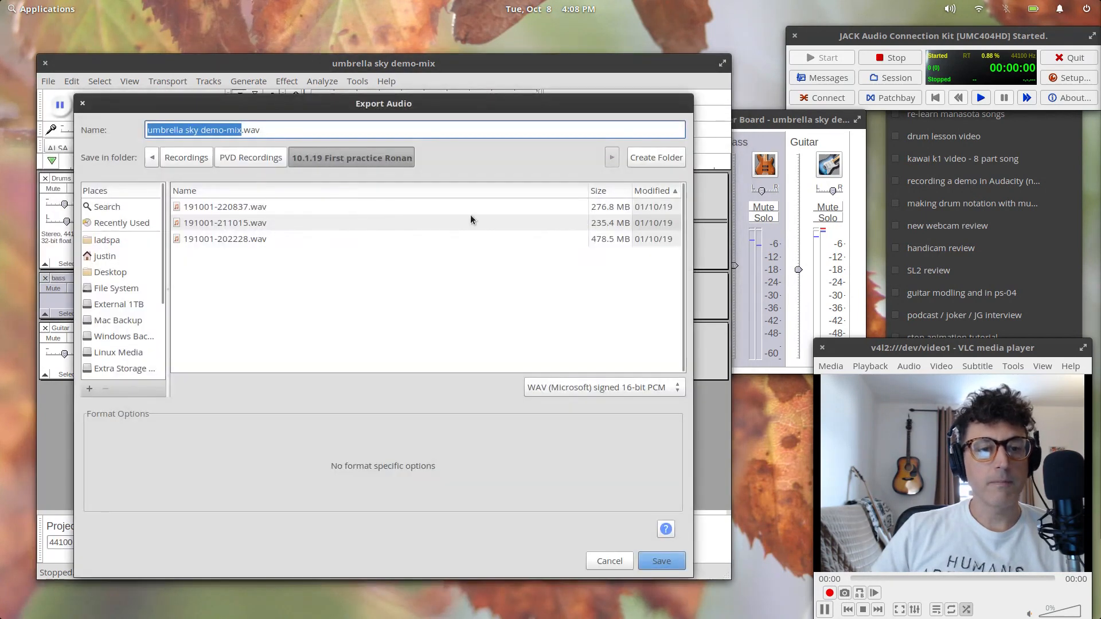
click(210, 159)
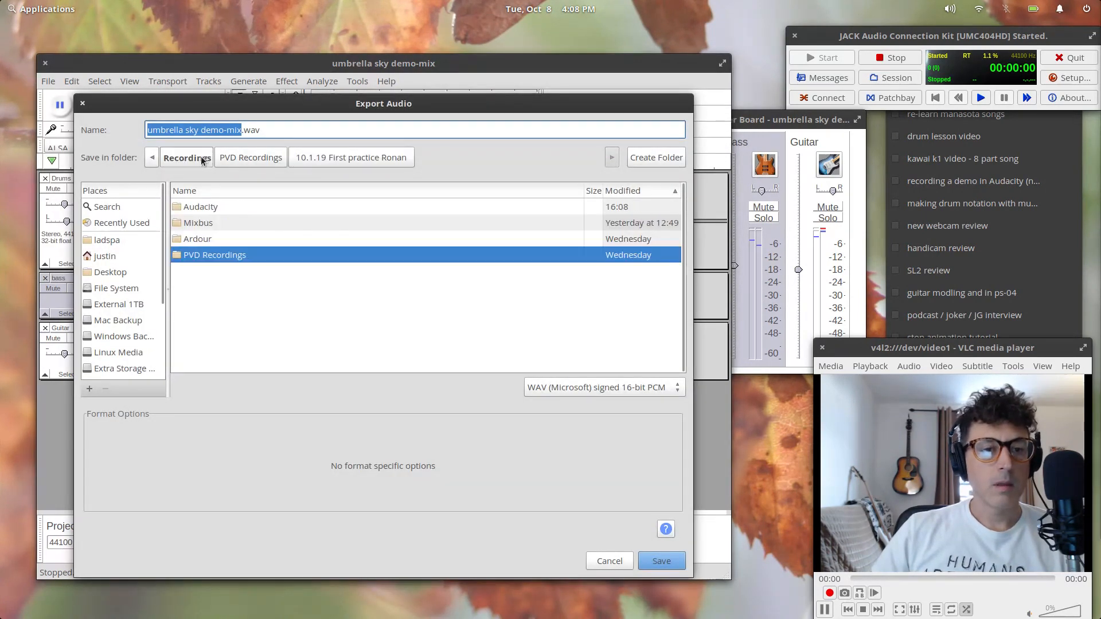
right_click(213, 294)
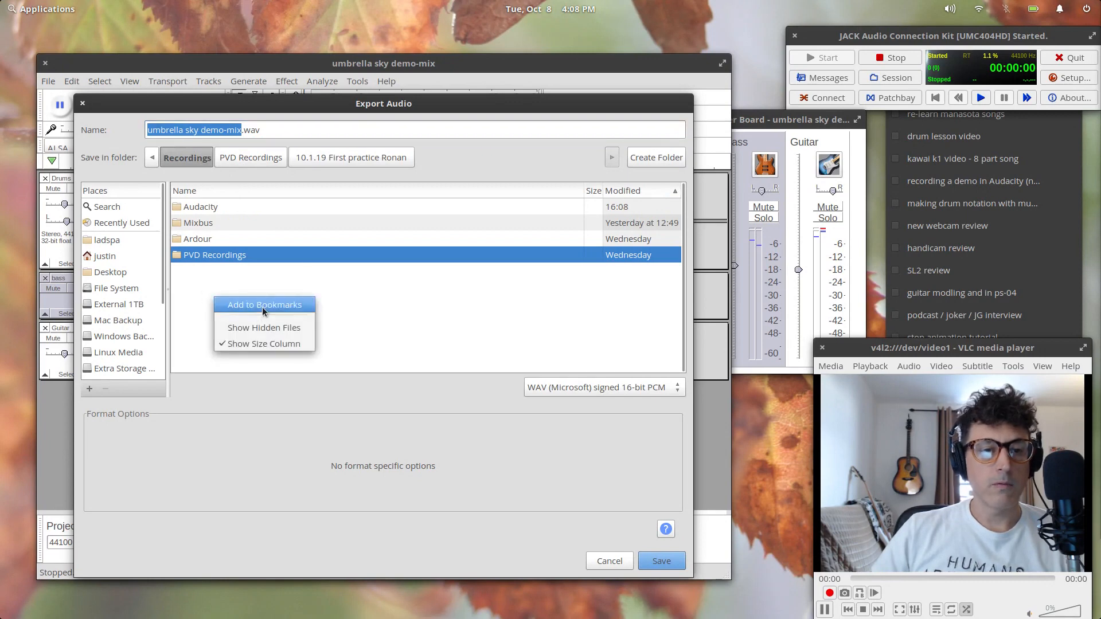
click(468, 301)
click(656, 158)
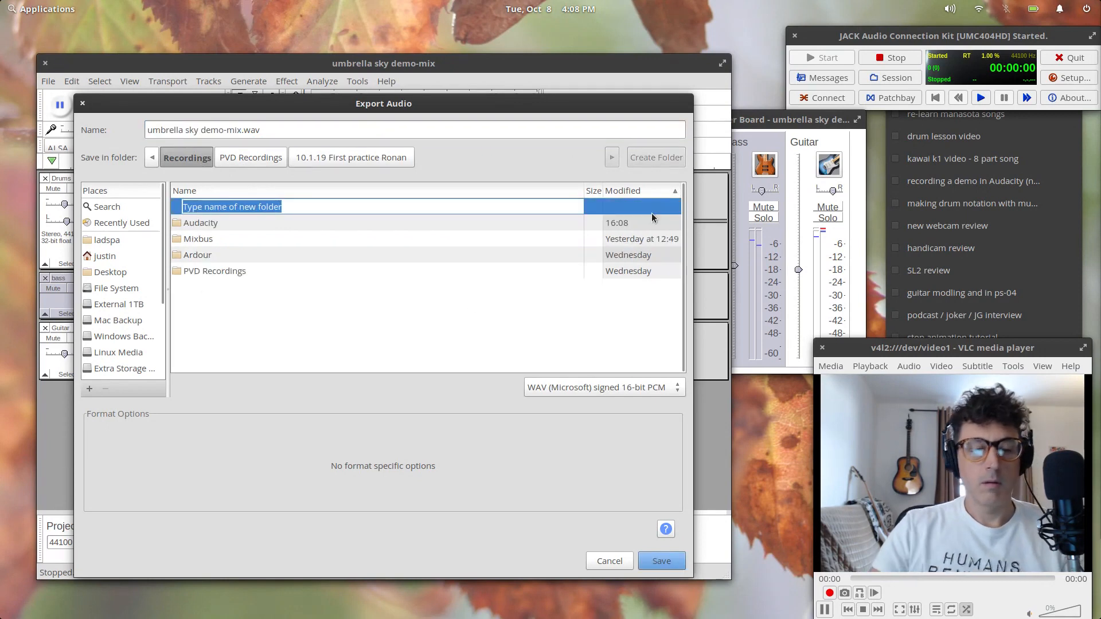
text(mixes)
key(Return)
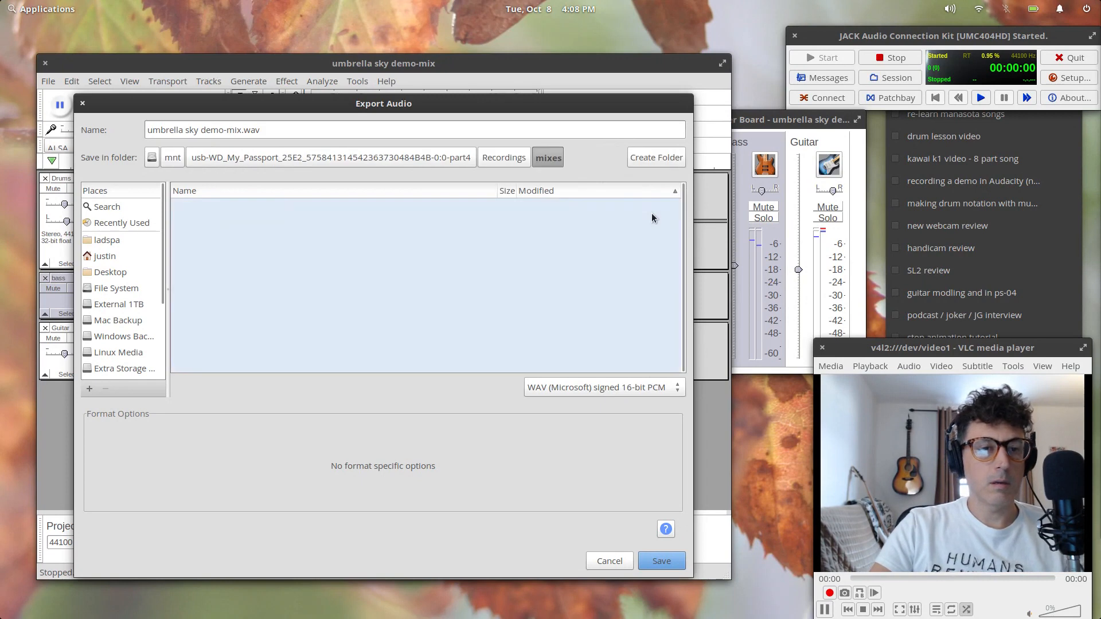
Create the subfolder Manasota Demos 2019-20 and export umbrella sky demo-mix.wav there as a stereo 16-bit PCM file with blank metadata
click(651, 160)
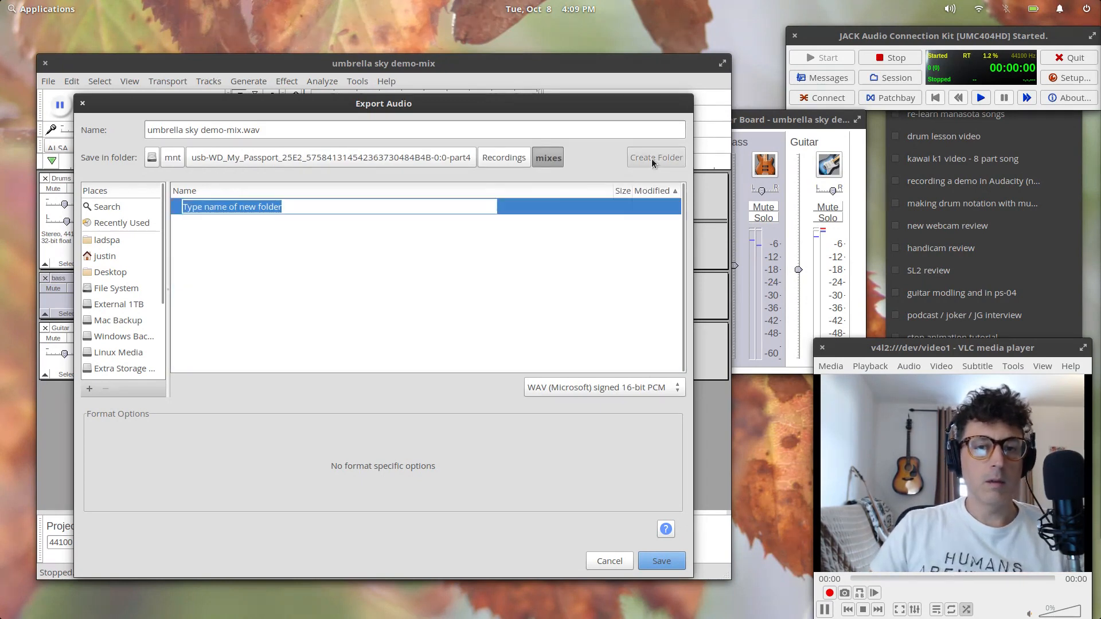
text(Manasota Demos 2019-20)
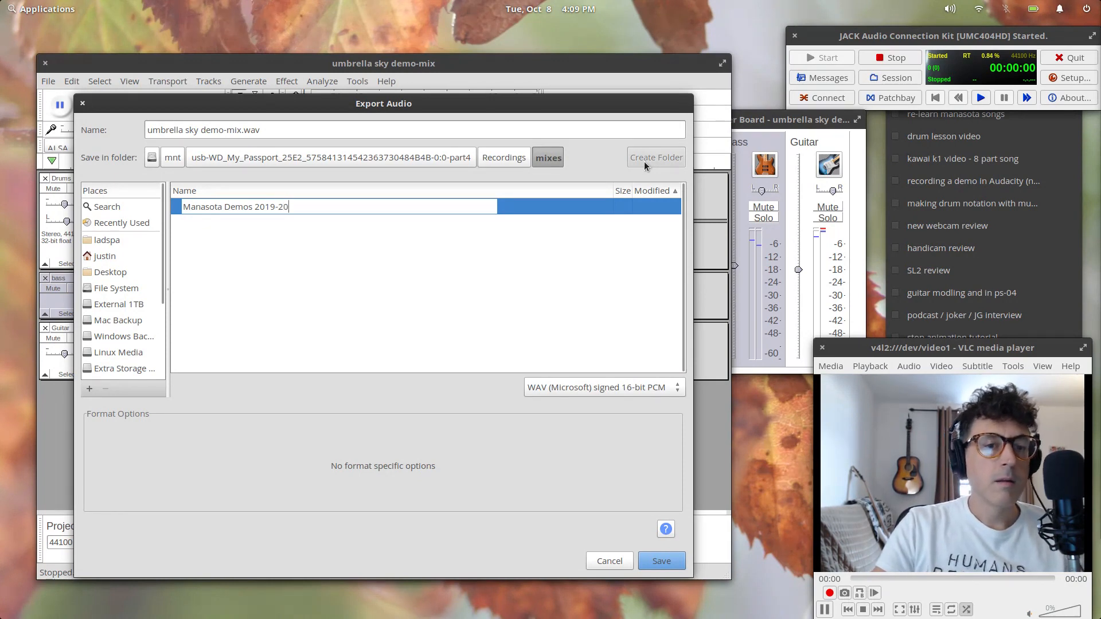
key(Return)
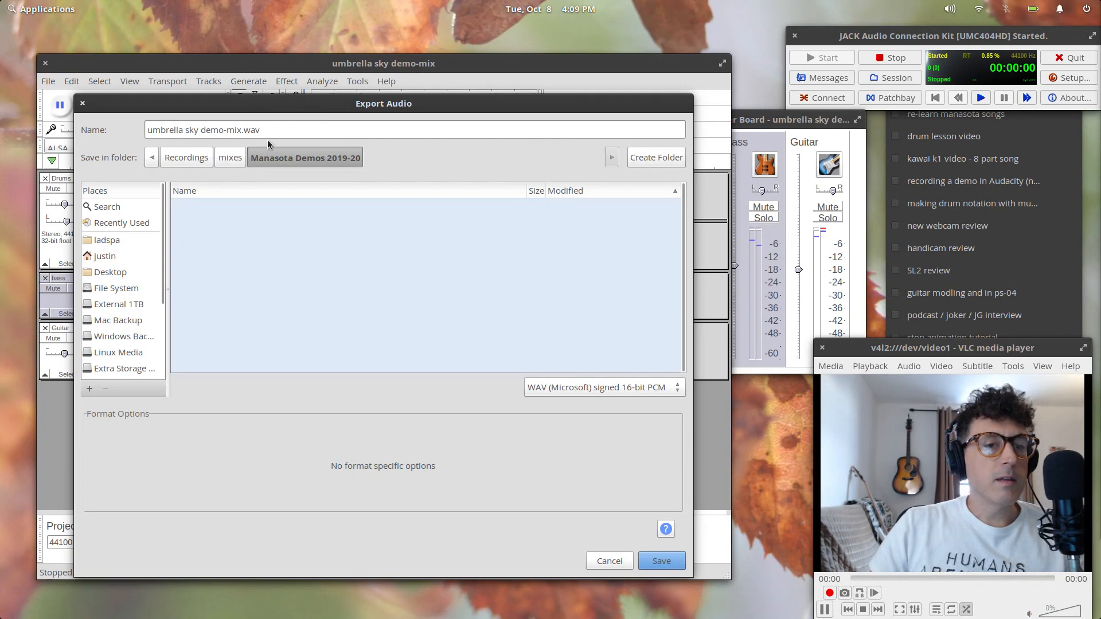
click(659, 561)
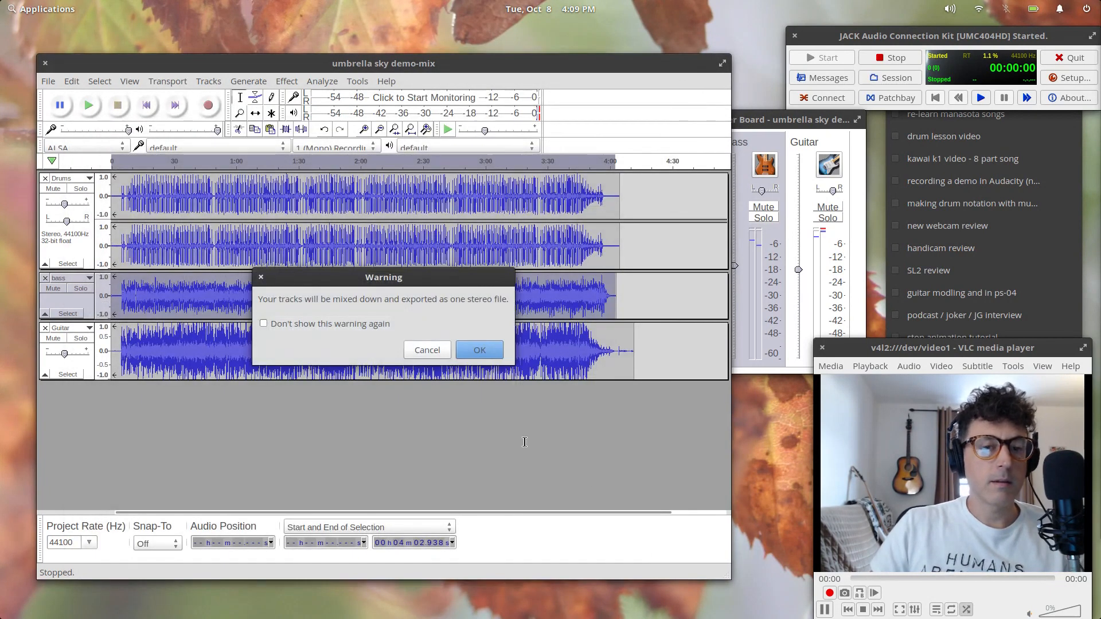
click(475, 350)
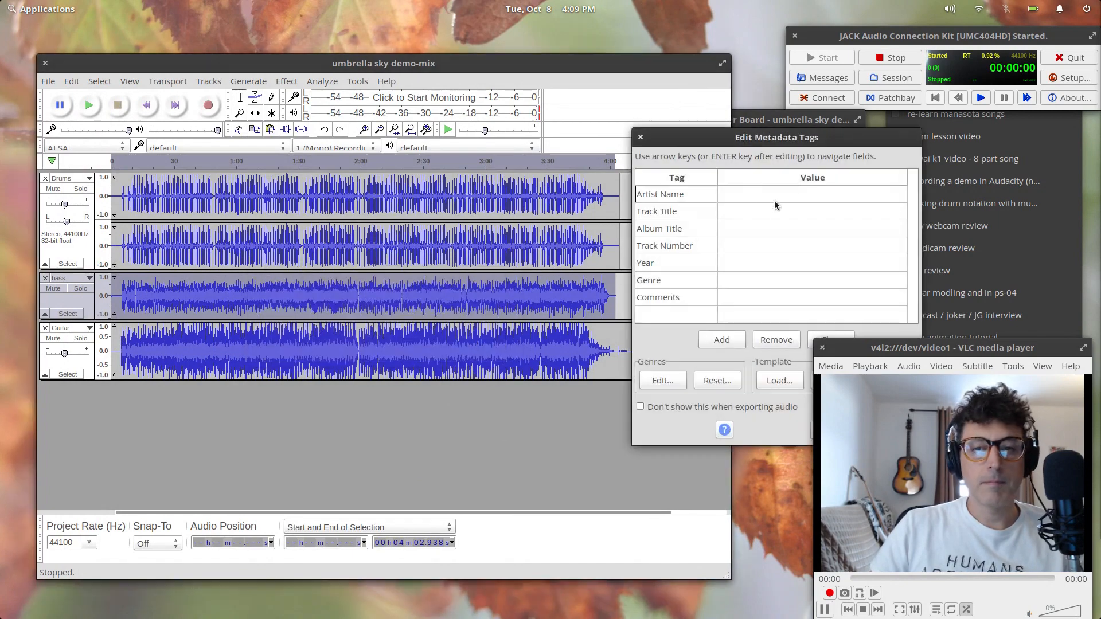
click(656, 452)
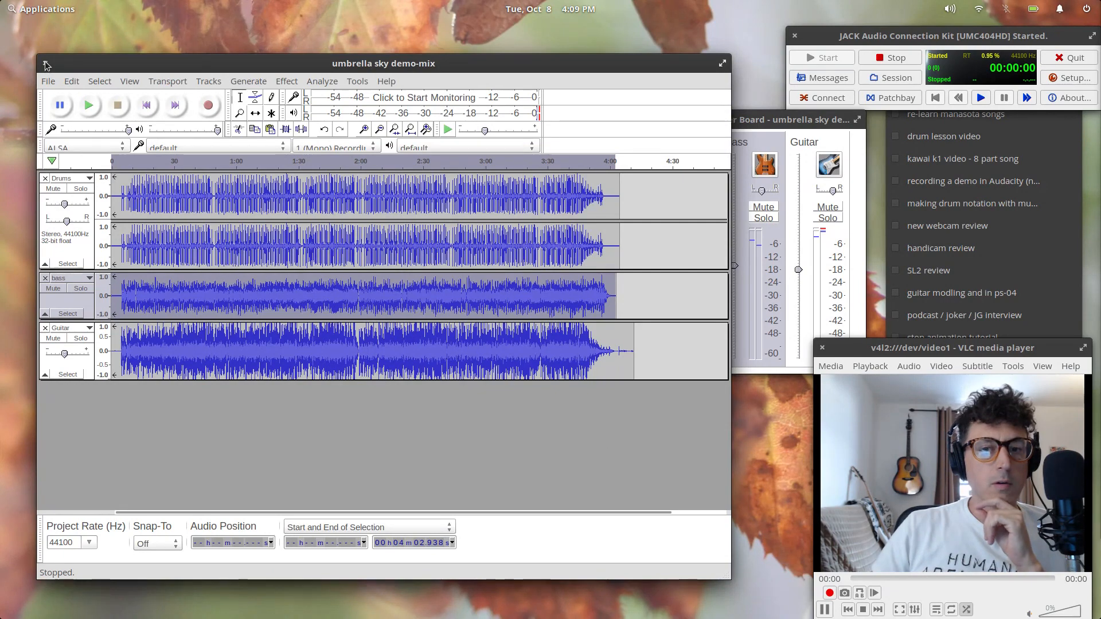
Open umbrella sky demo-mix.wav from the Manasota Demos 2019-20 folder in a new project, making a copy before editing
click(49, 80)
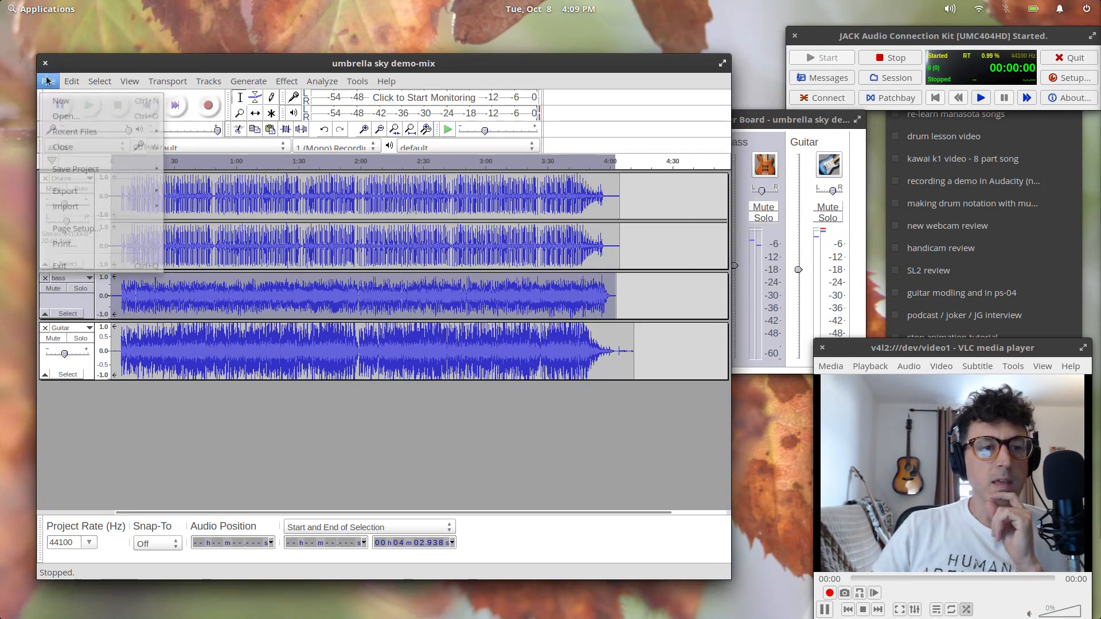
click(70, 111)
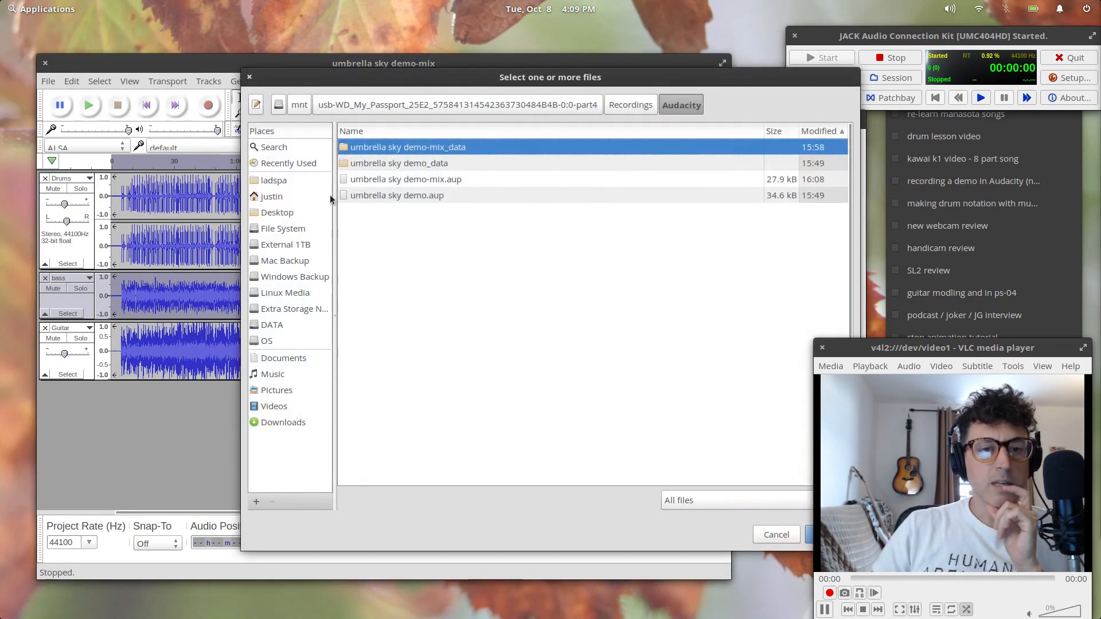
click(633, 104)
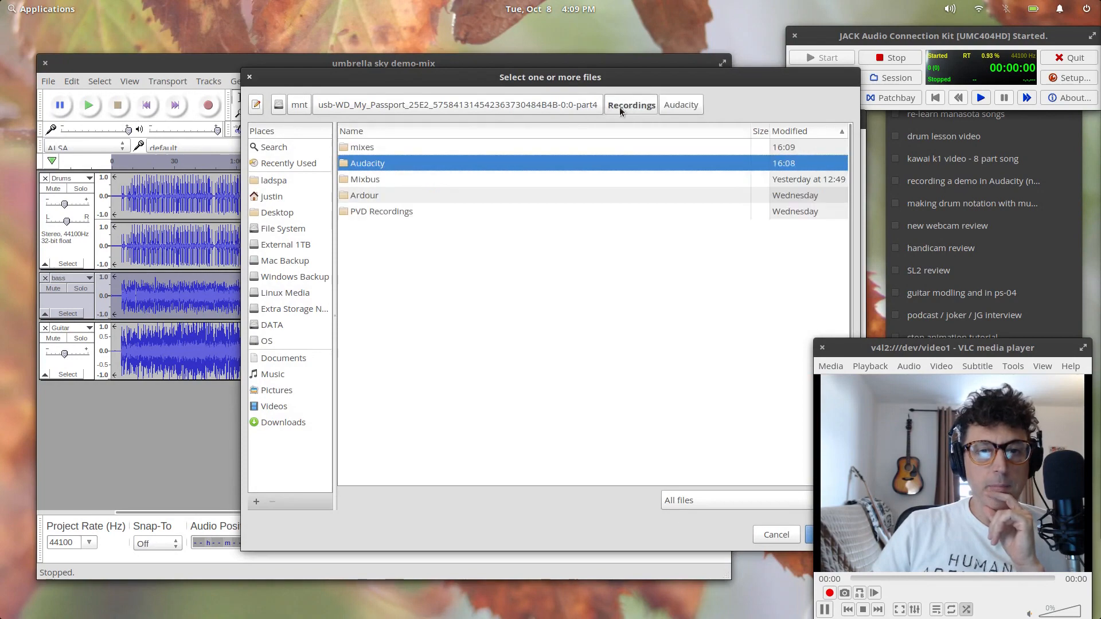
double_click(349, 147)
double_click(348, 147)
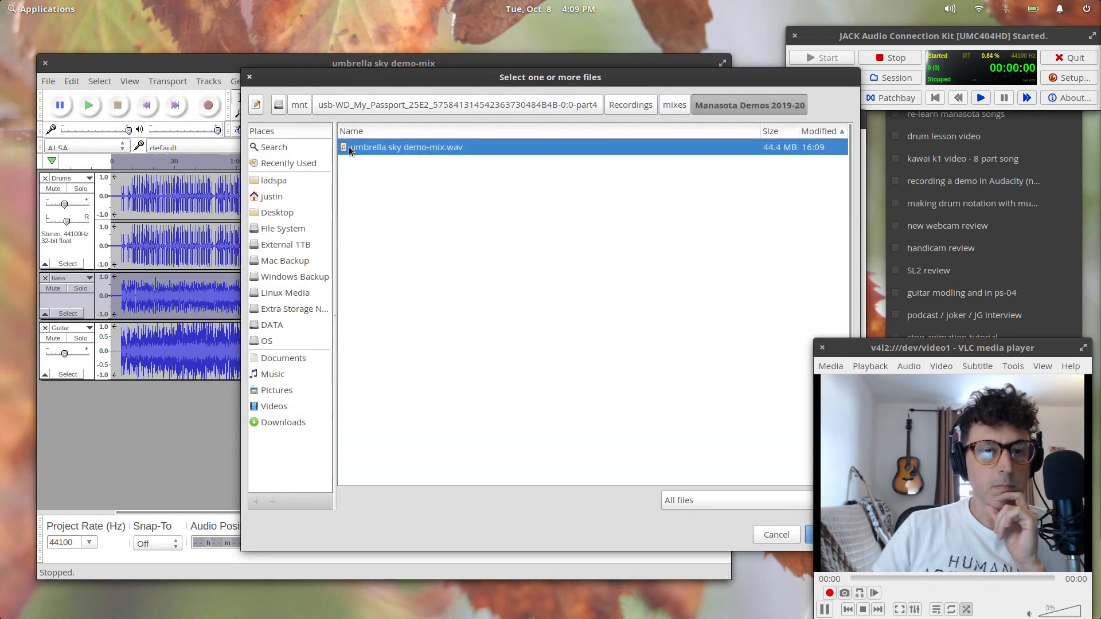
double_click(349, 147)
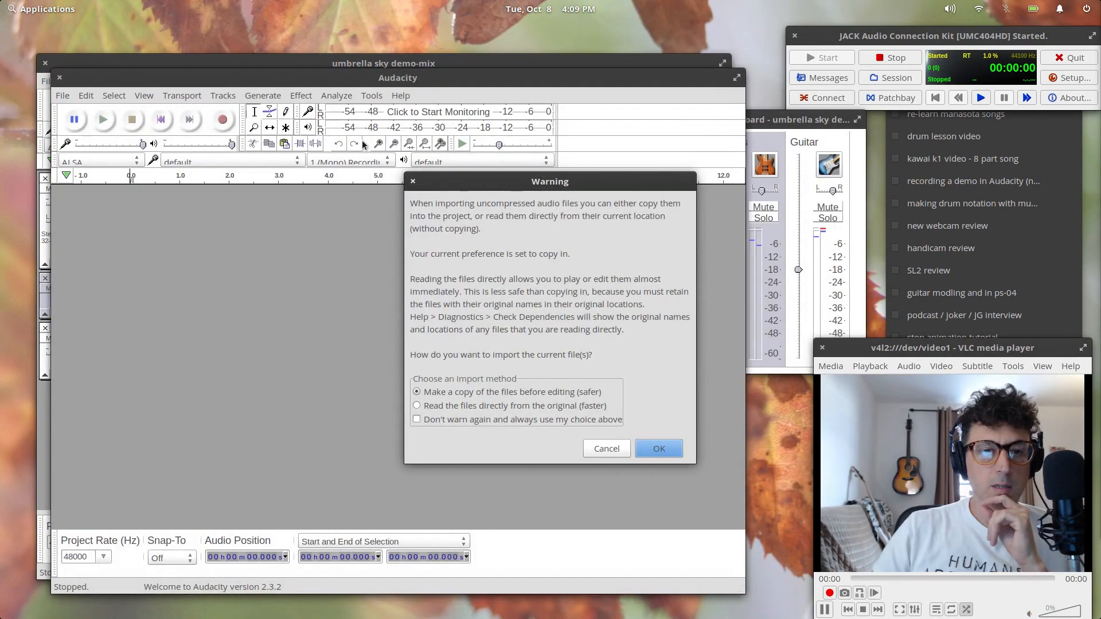
click(658, 448)
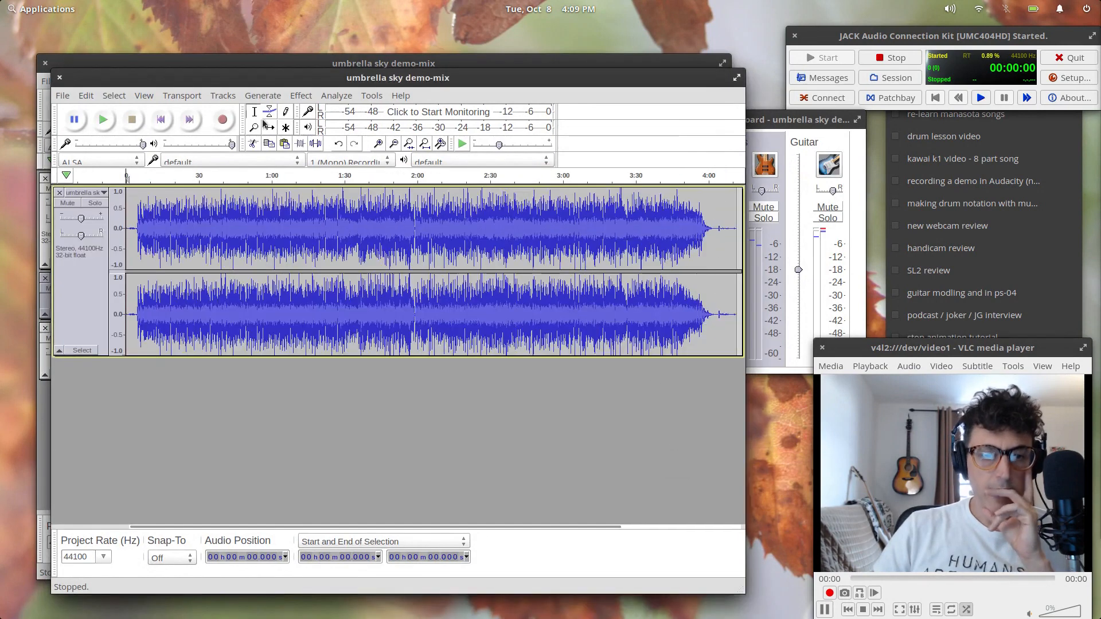
Delete about the first 4.7 seconds of silence, up to just before the music starts in the mixed-down track
click(87, 313)
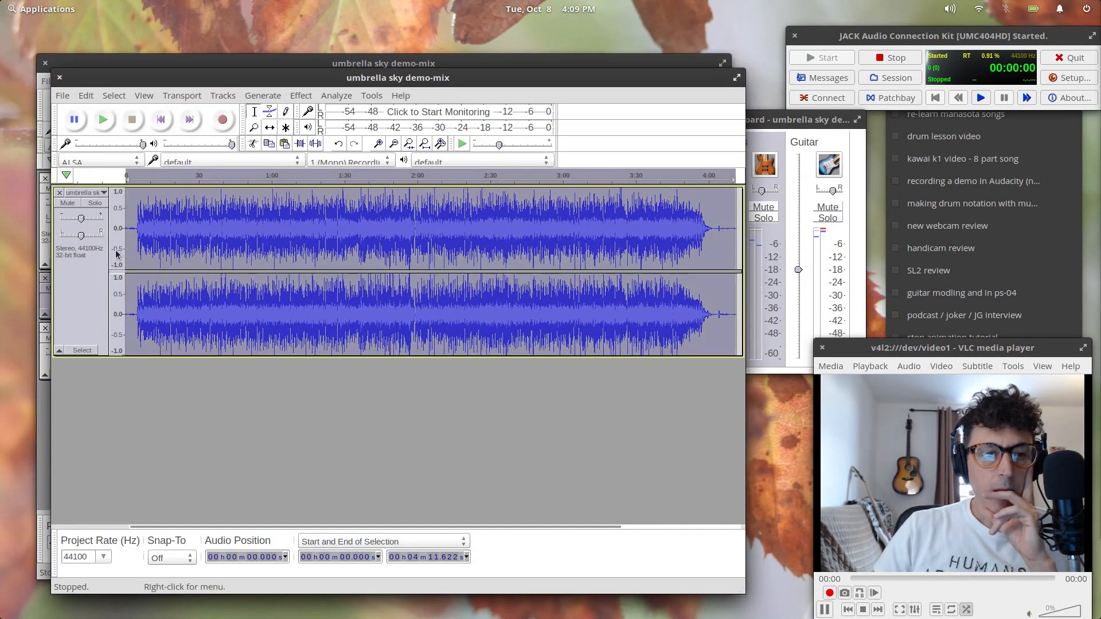
click(137, 198)
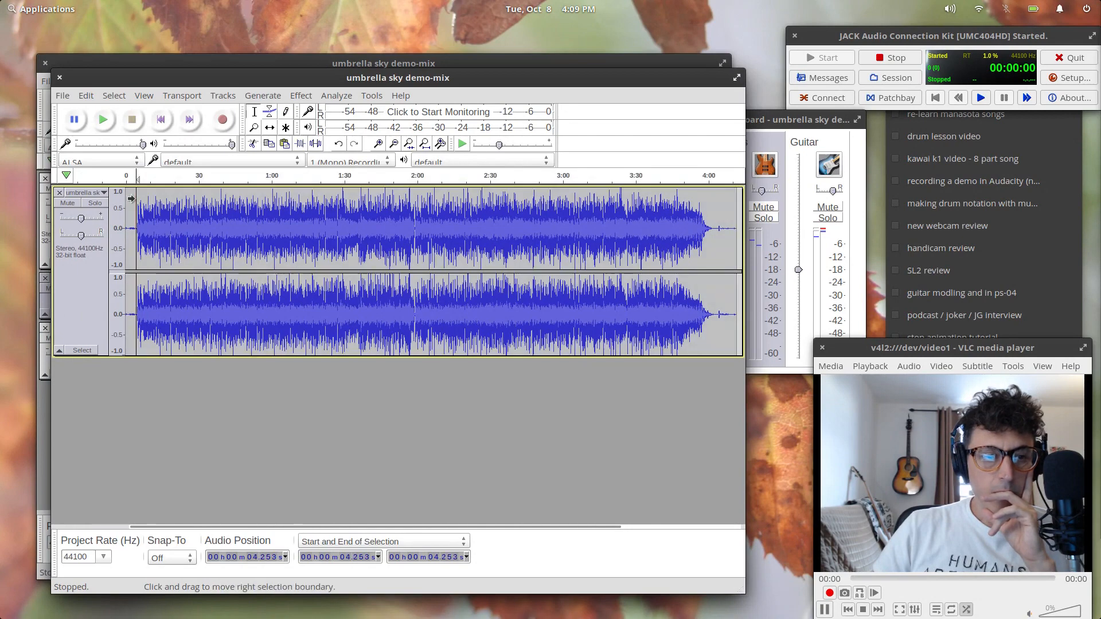
click(376, 144)
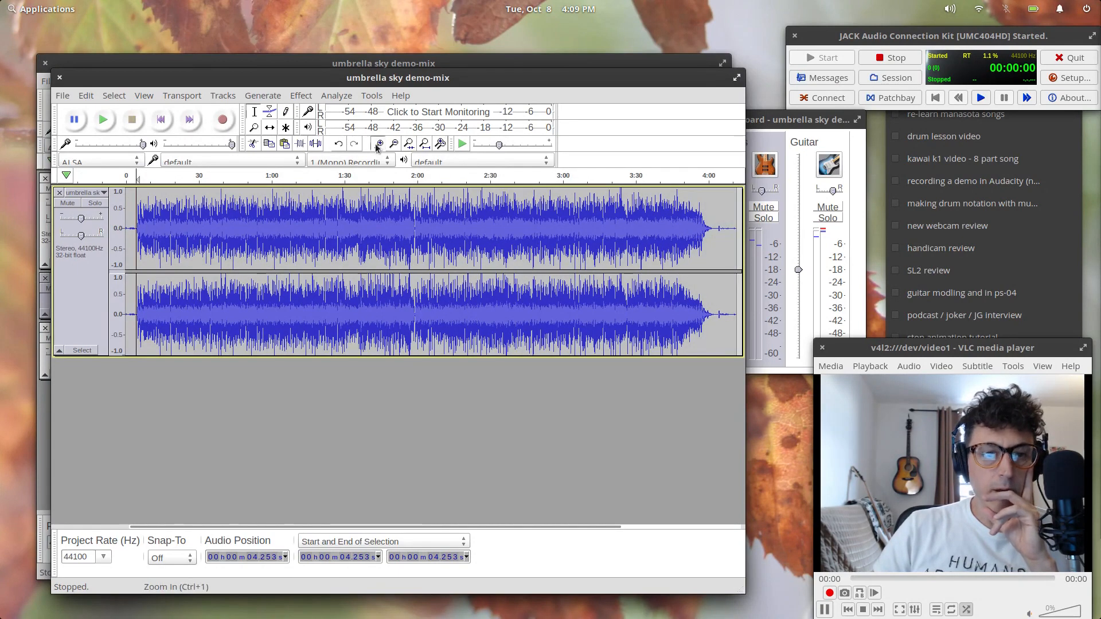
click(376, 144)
click(376, 144)
click(376, 144)
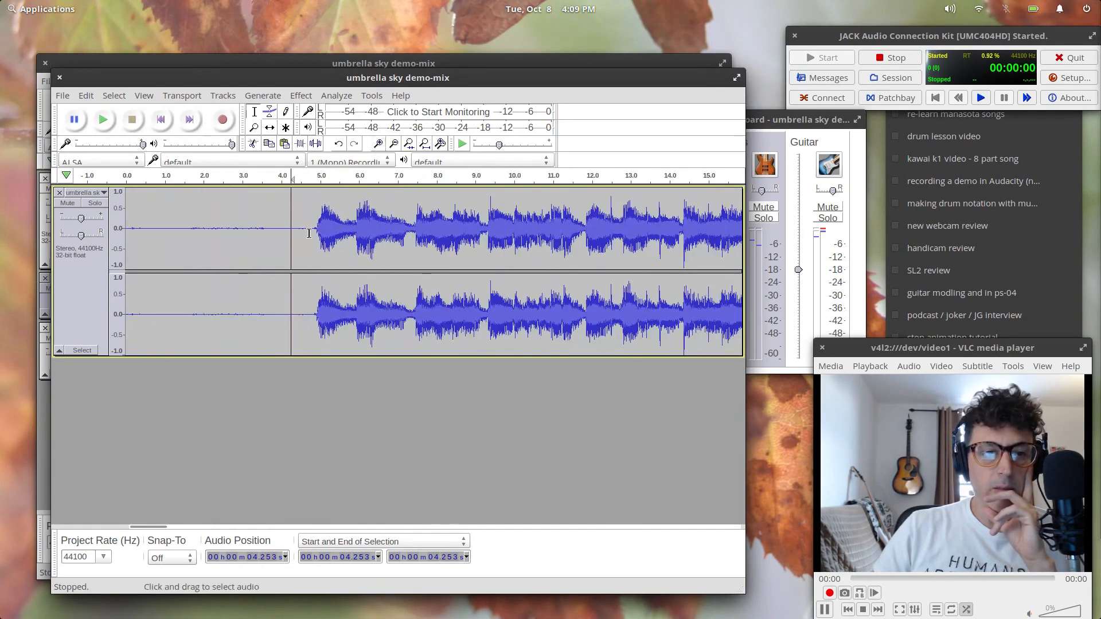
drag(309, 233, 126, 232)
key(Delete)
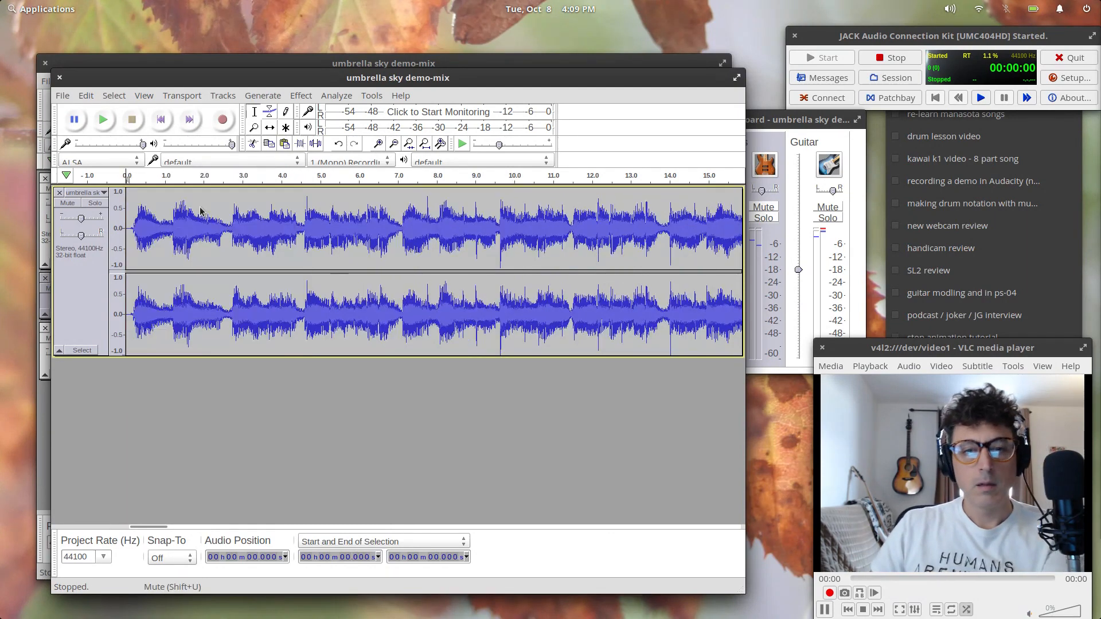
Audition the quiet tail at the end of the track and delete everything after about 4:00.6
drag(148, 527, 817, 523)
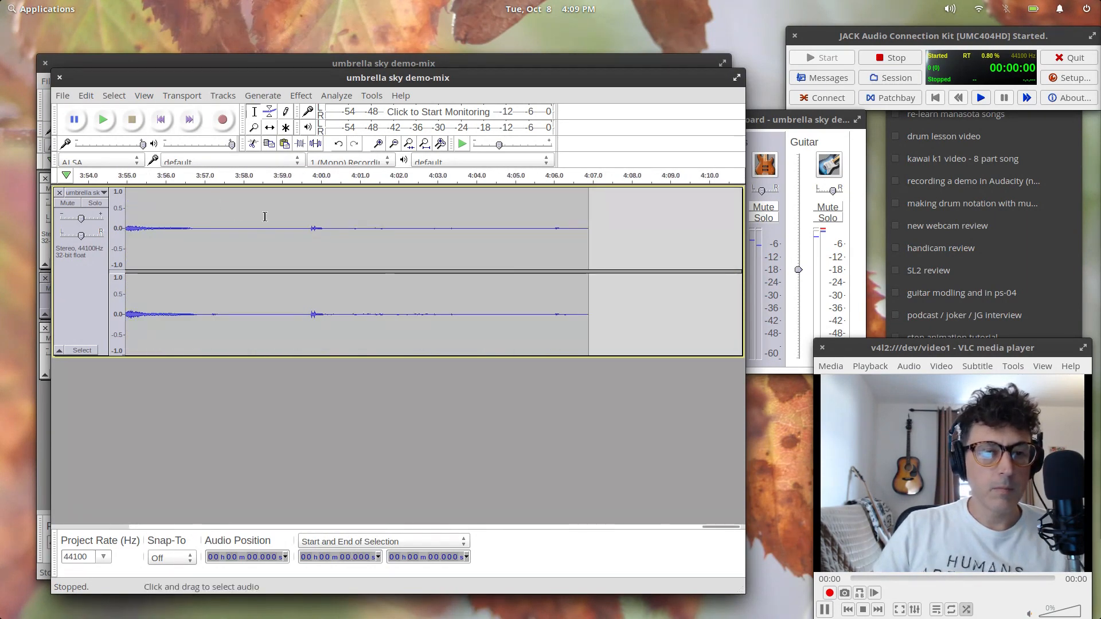
click(264, 177)
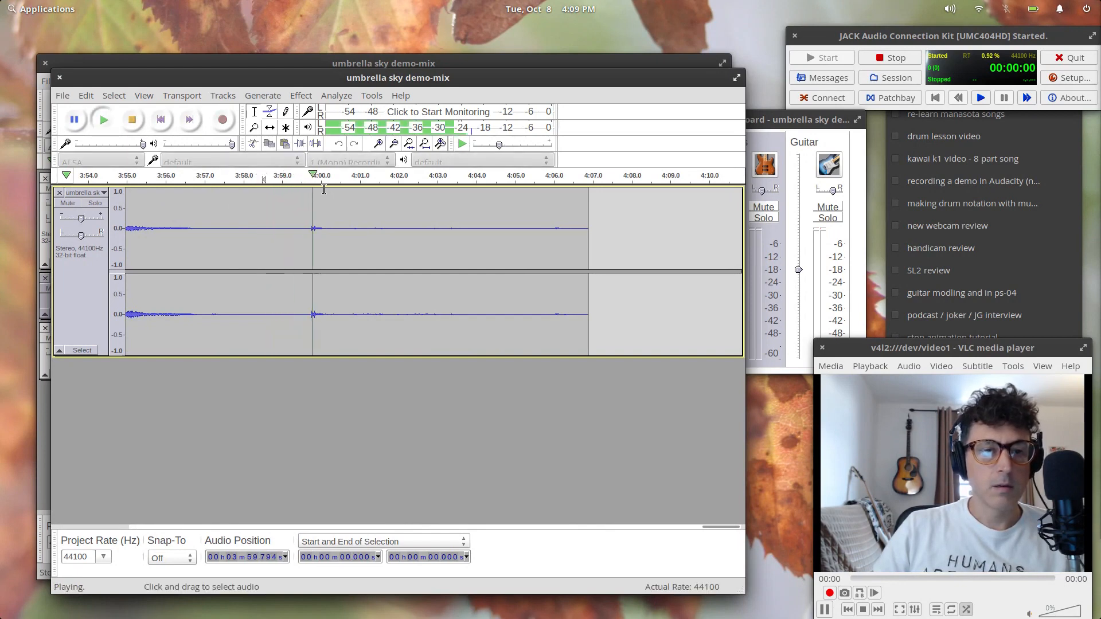
key(space)
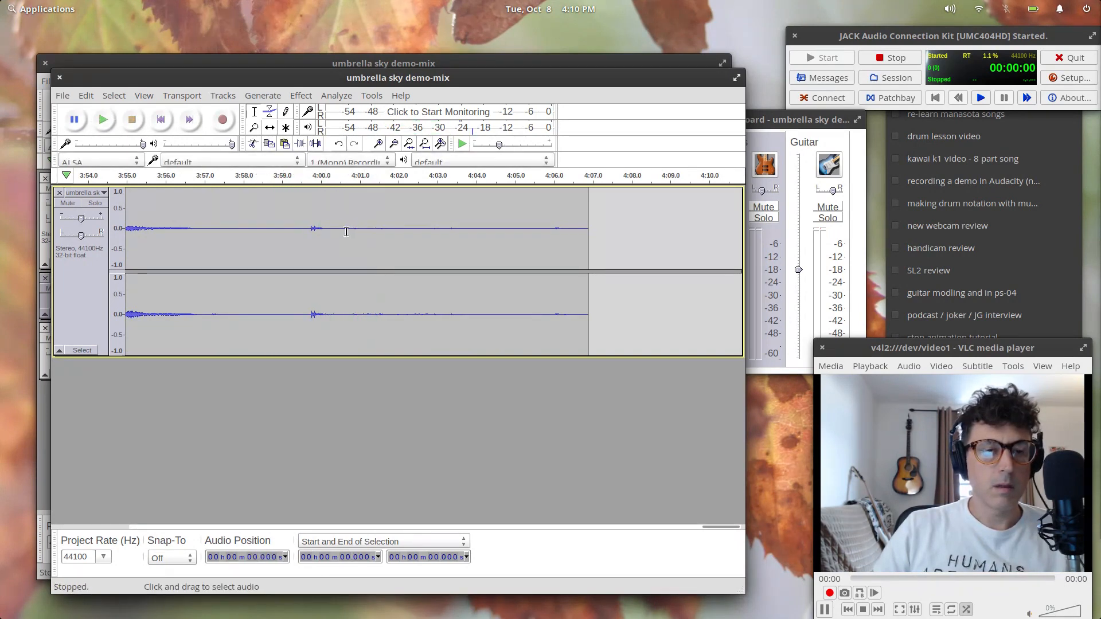
drag(346, 231, 585, 257)
key(Delete)
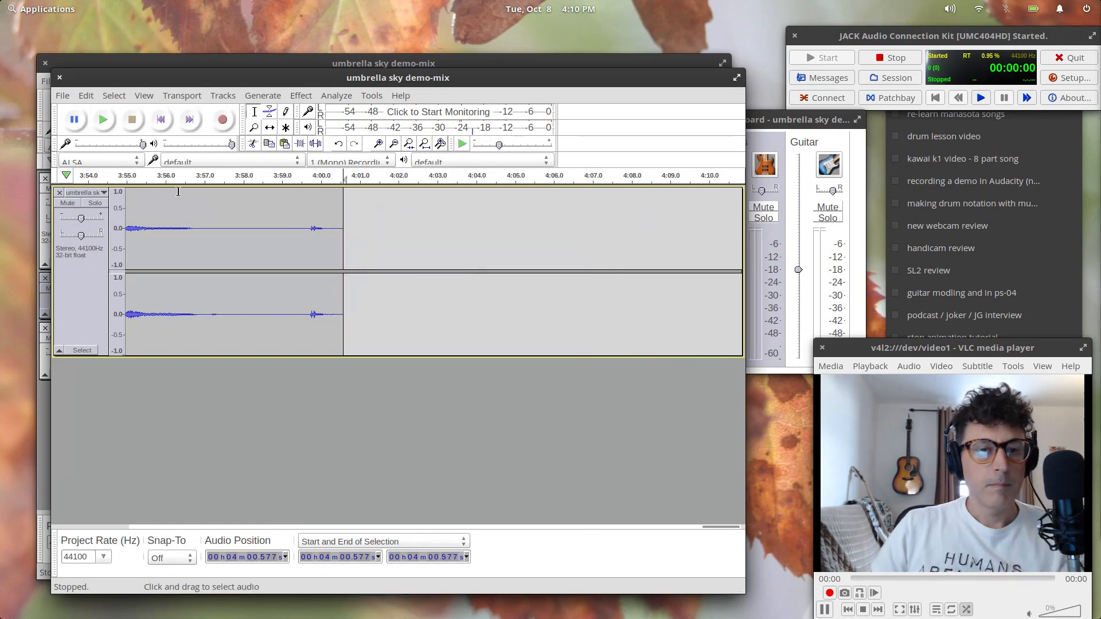
Normalize the entire track to a peak amplitude of 0 dB with DC offset removal enabled
click(425, 144)
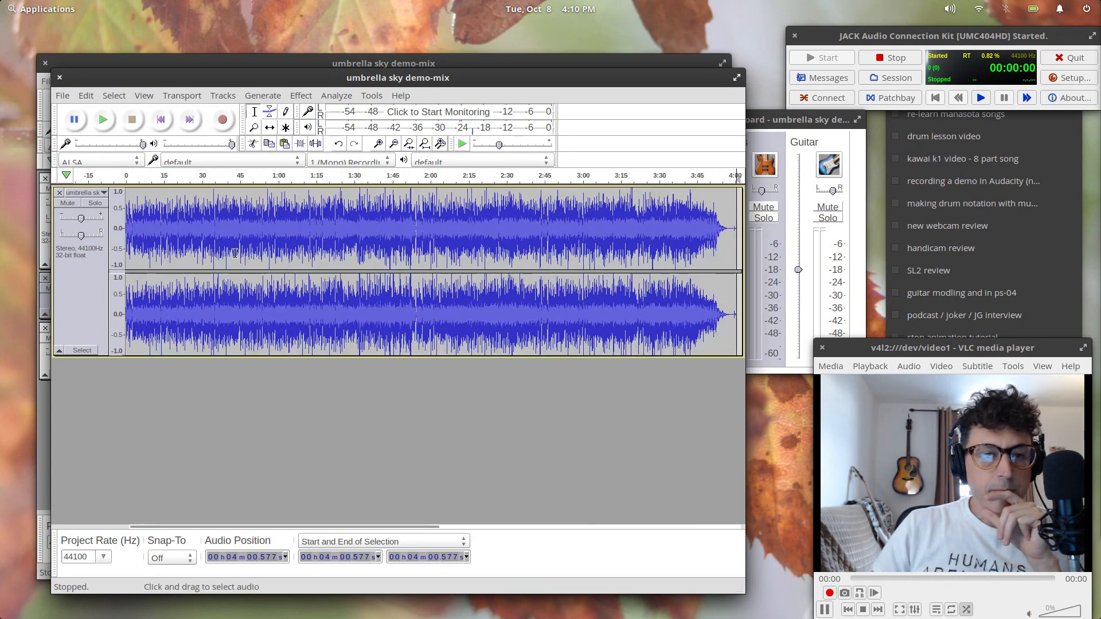
click(95, 297)
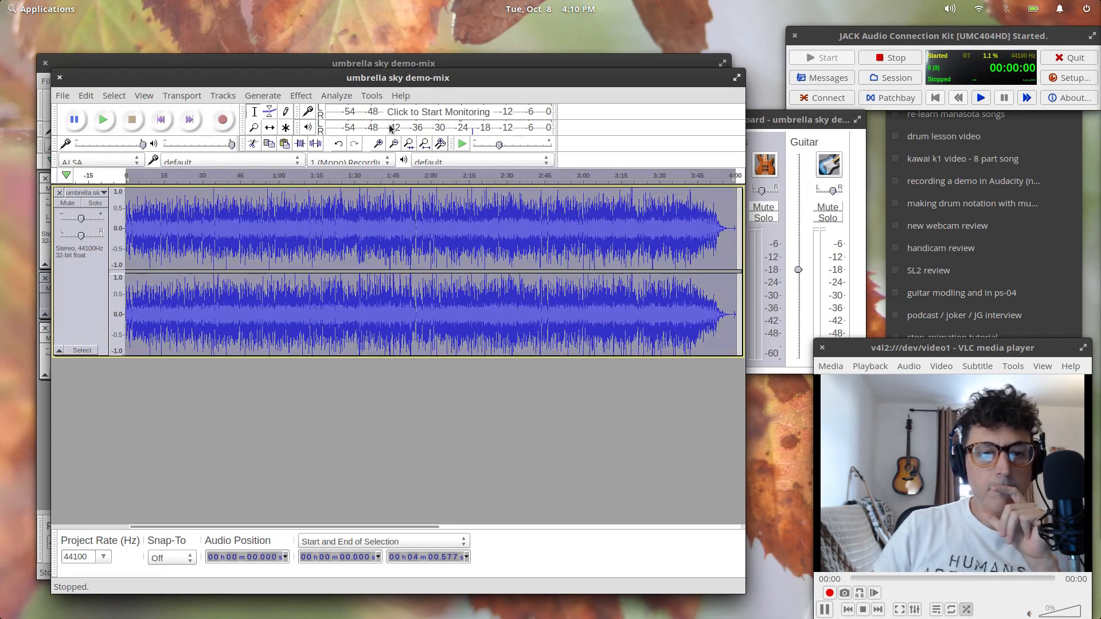
click(302, 96)
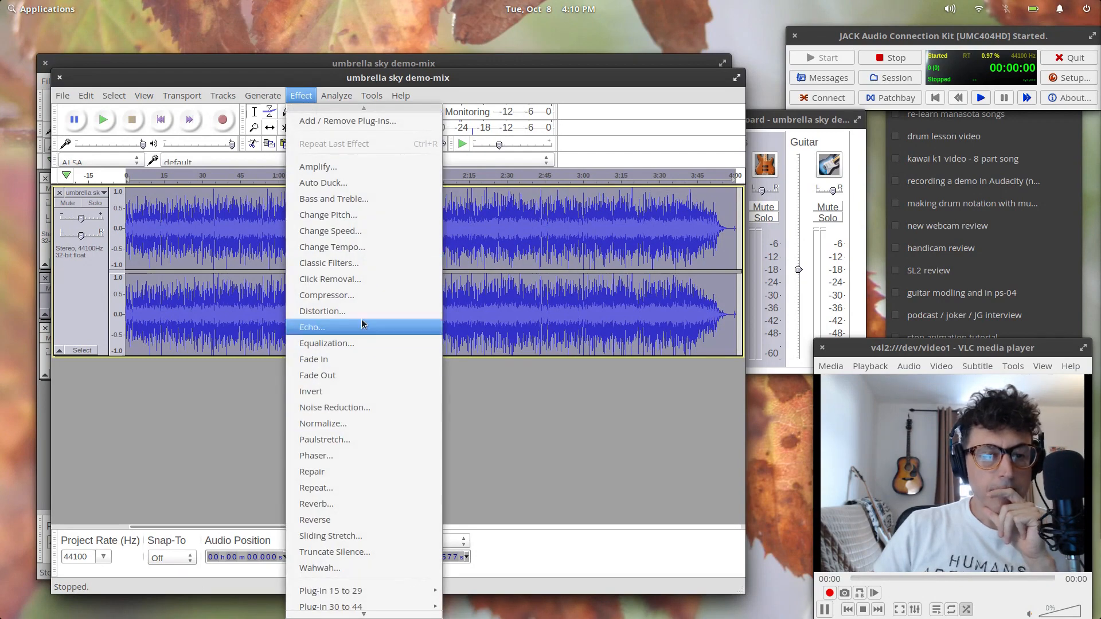
click(352, 423)
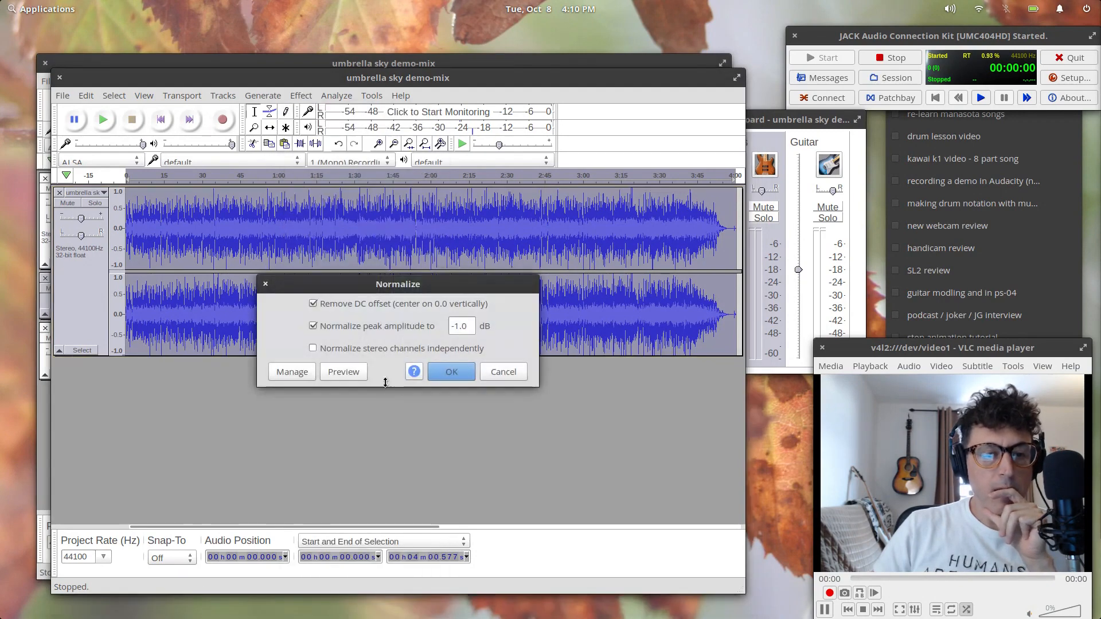
click(467, 327)
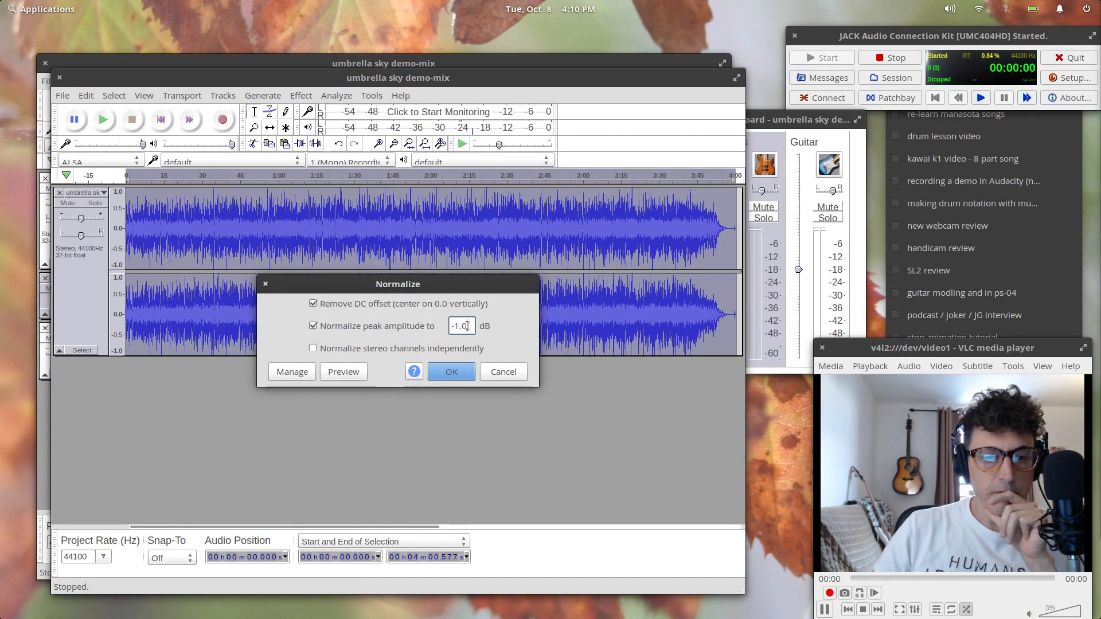
drag(467, 325, 420, 326)
text(0)
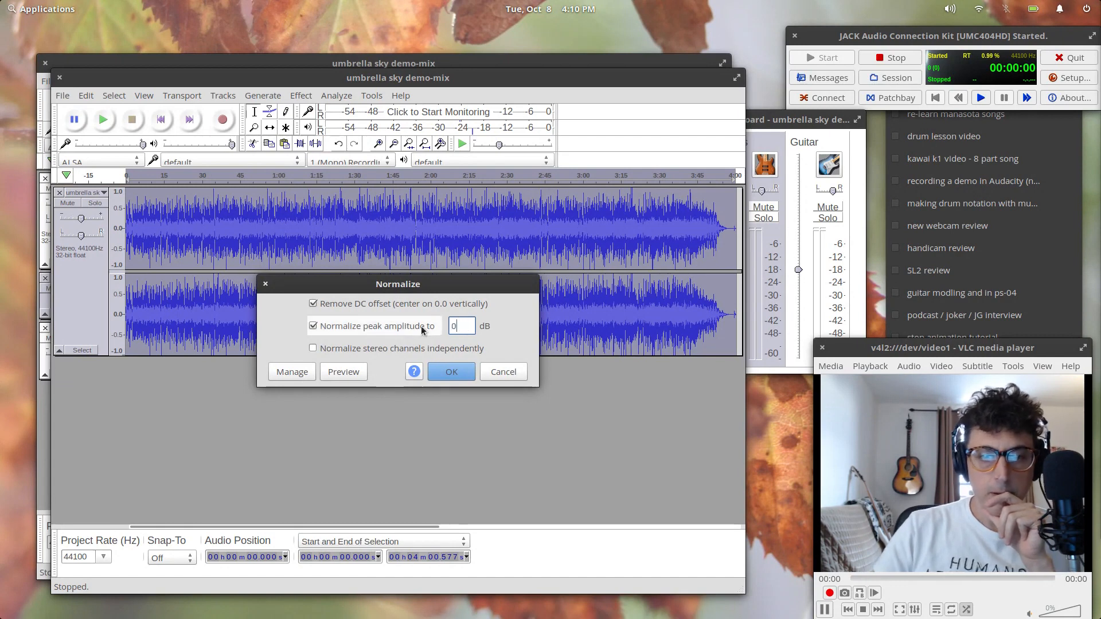
click(442, 372)
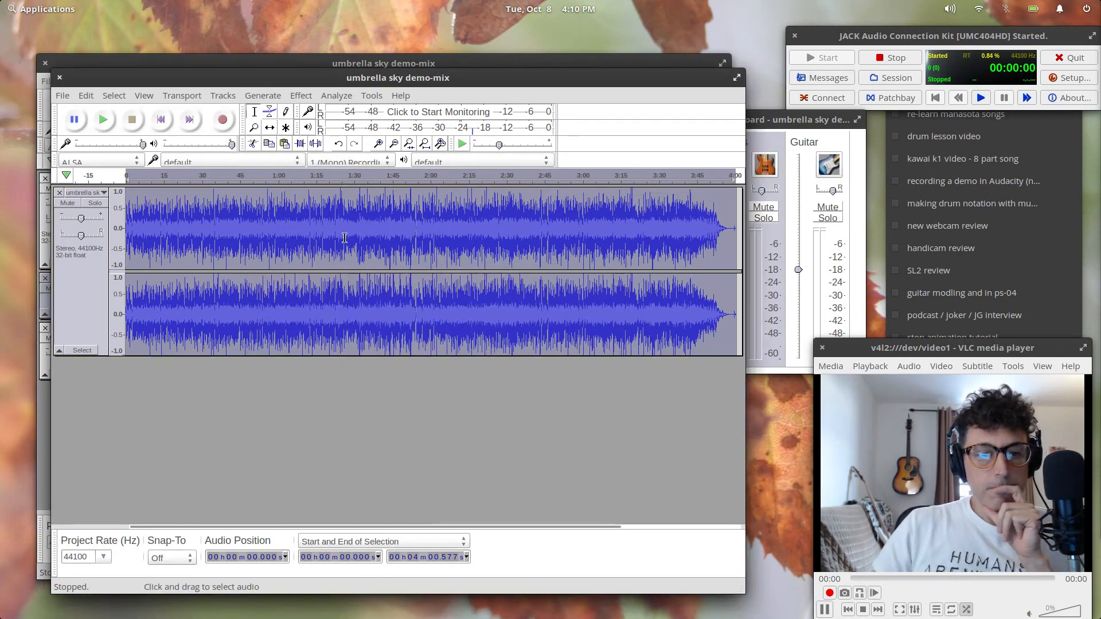
Start the Limiter effect on the entire track and set its type to Hard Limit
click(75, 319)
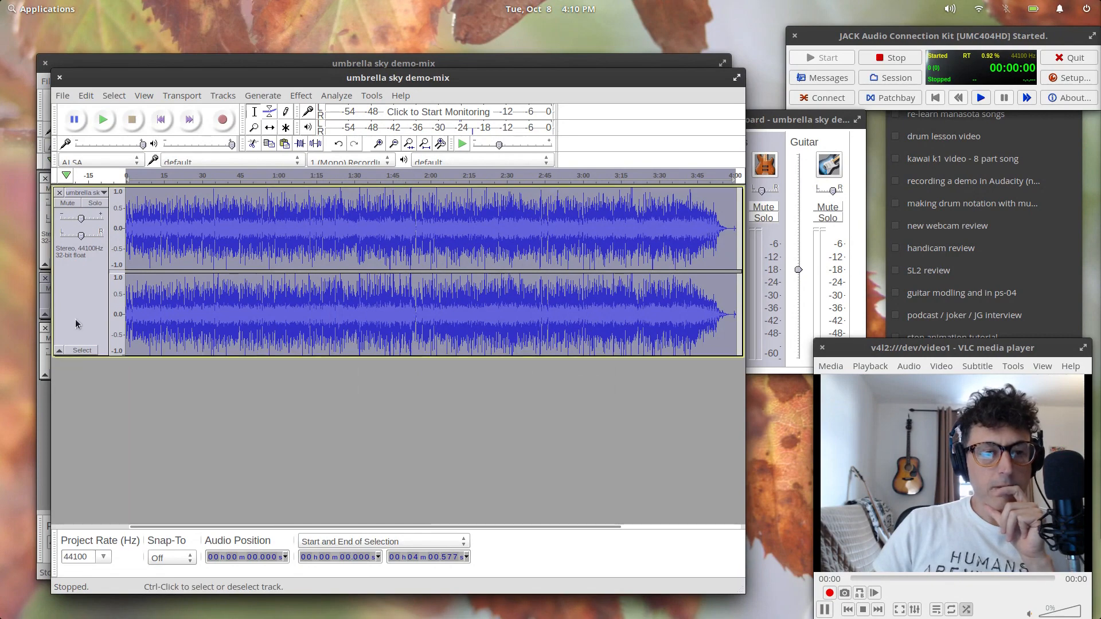
click(329, 97)
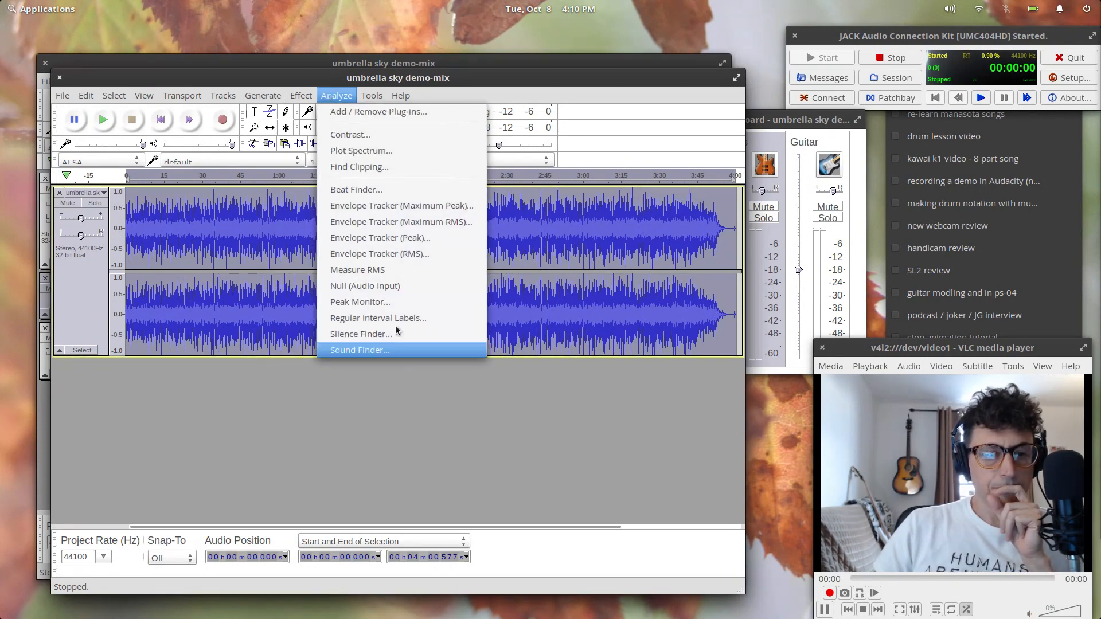
mouse_move(308, 98)
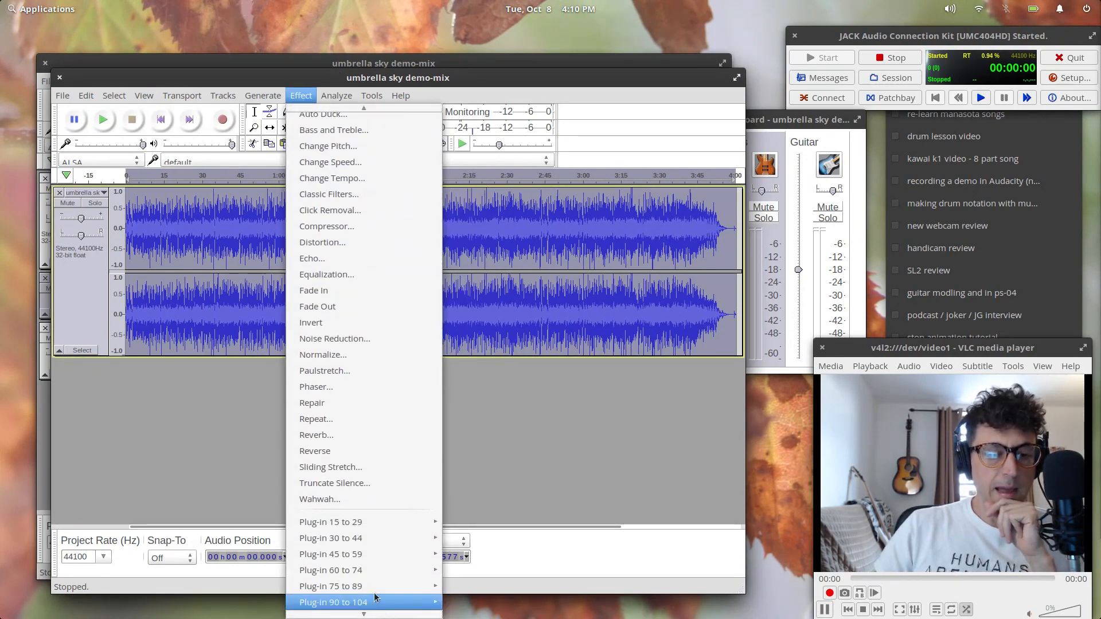
mouse_move(373, 523)
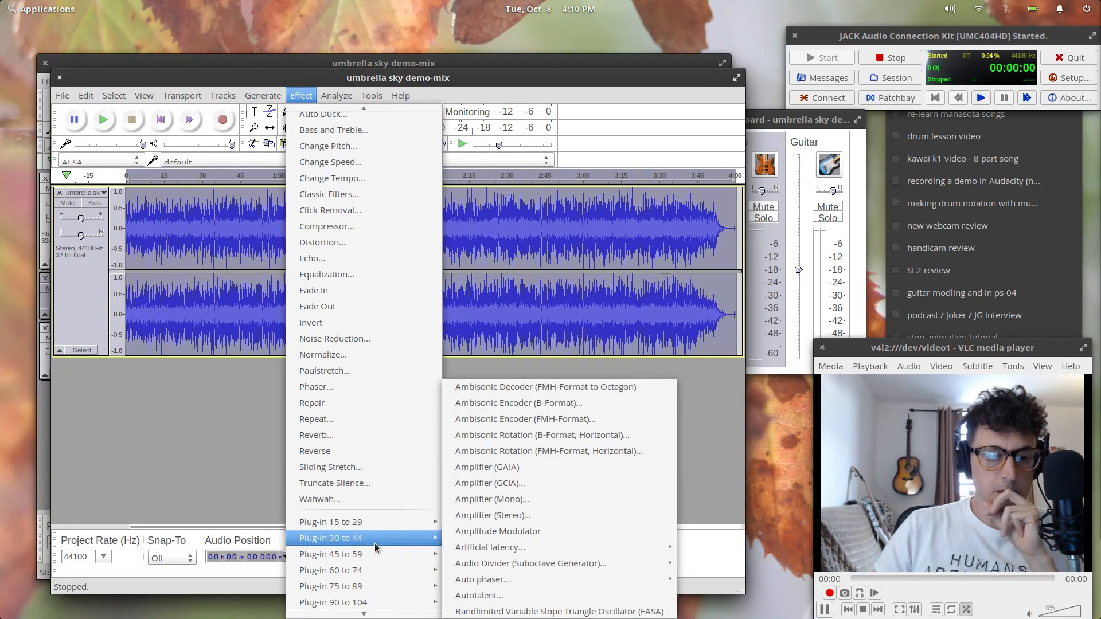
mouse_move(371, 566)
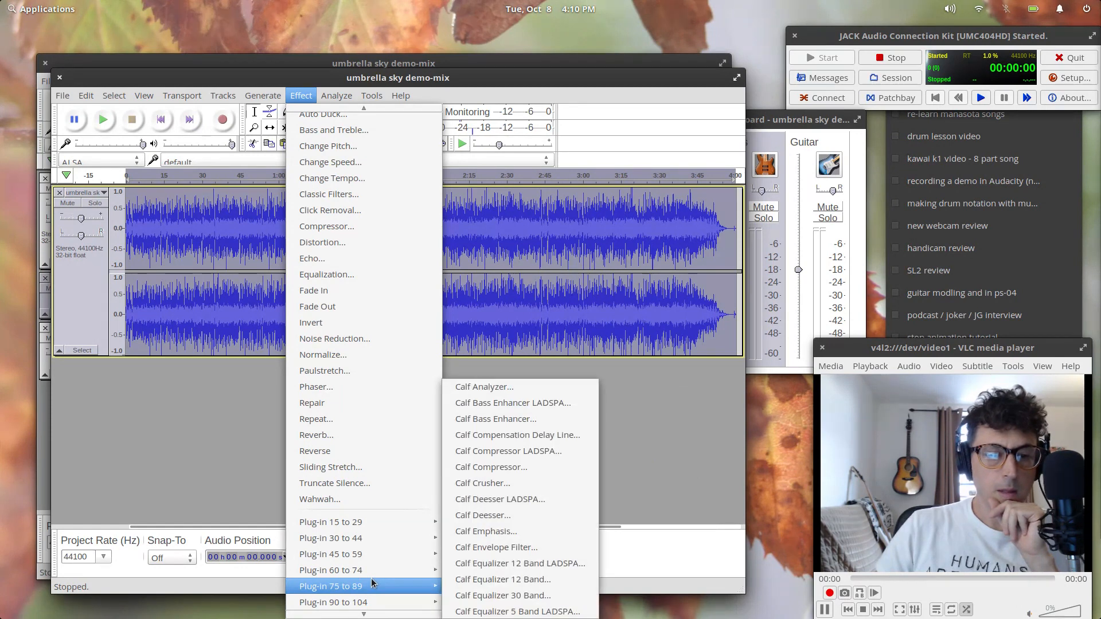
scroll(370, 602, down, 5)
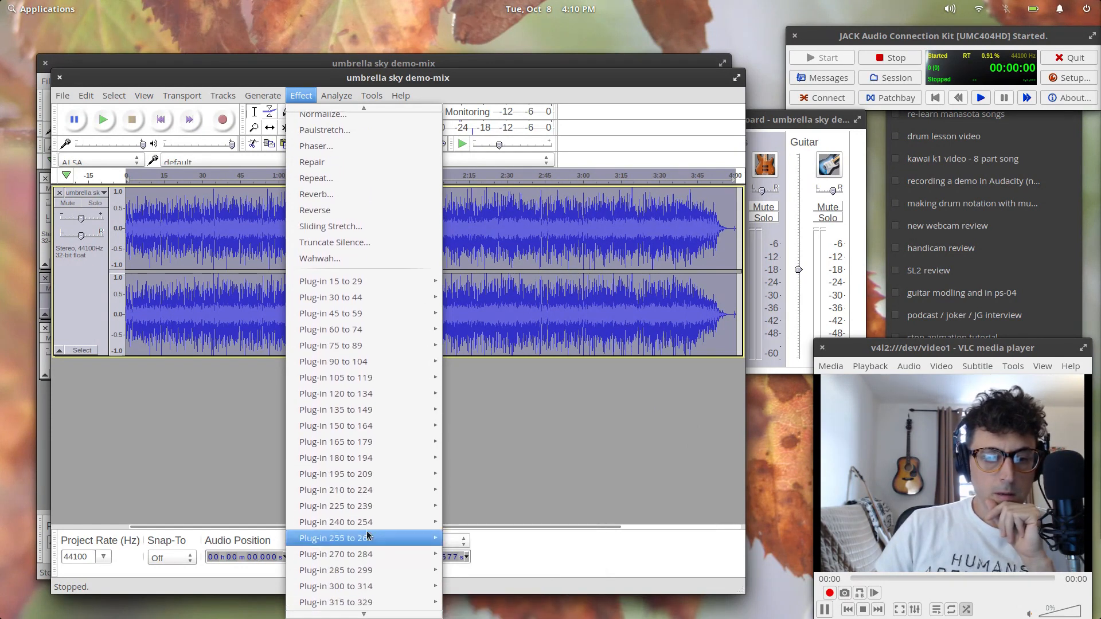
mouse_move(374, 489)
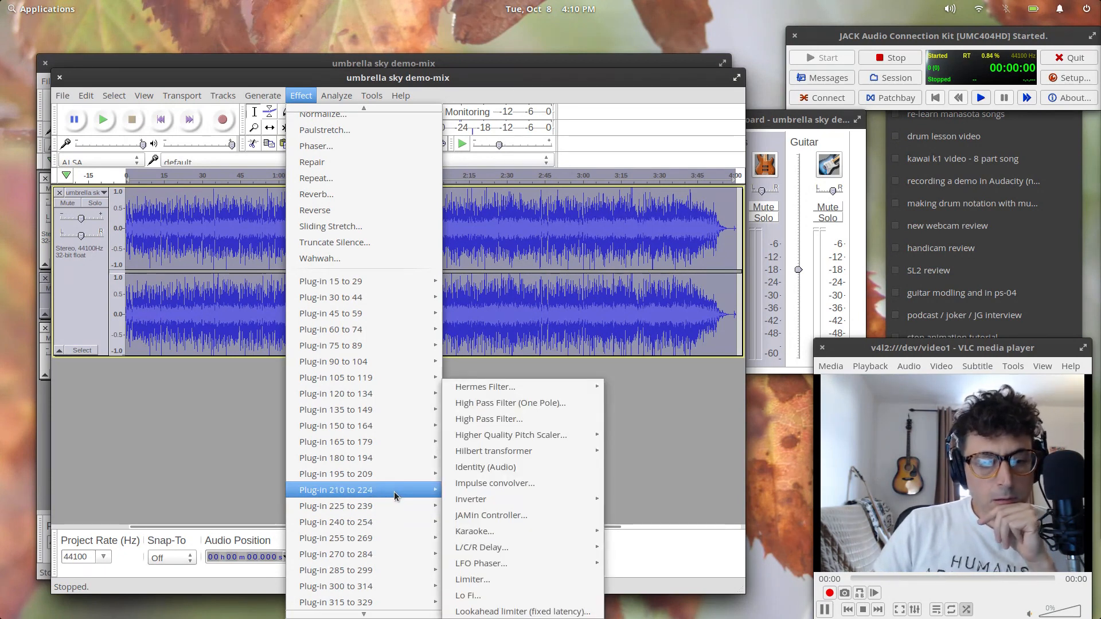
click(473, 580)
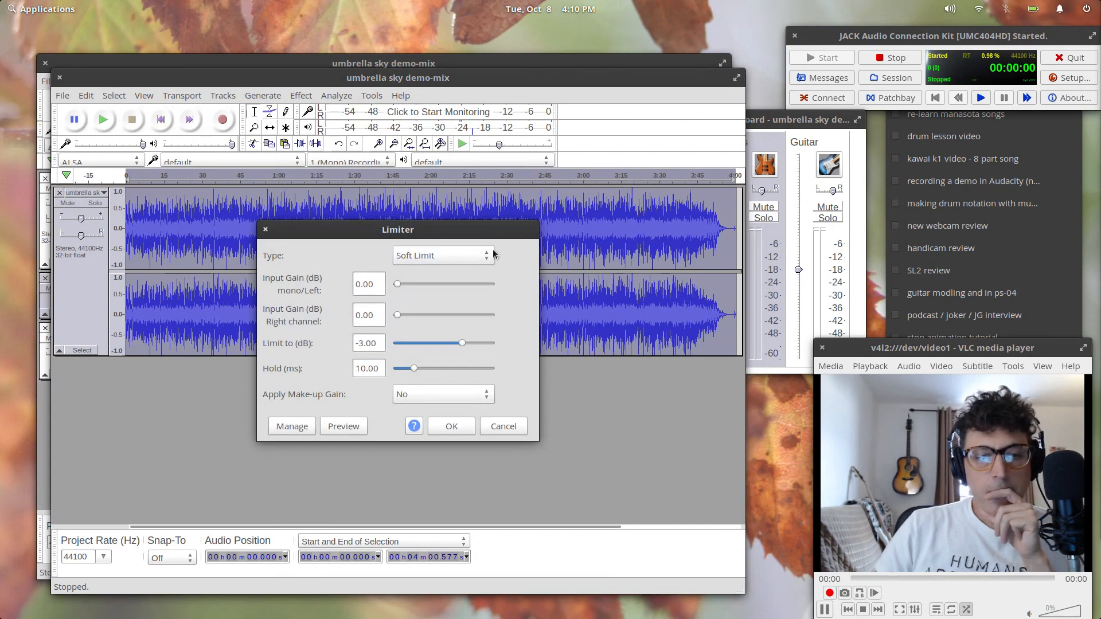
click(459, 256)
click(446, 274)
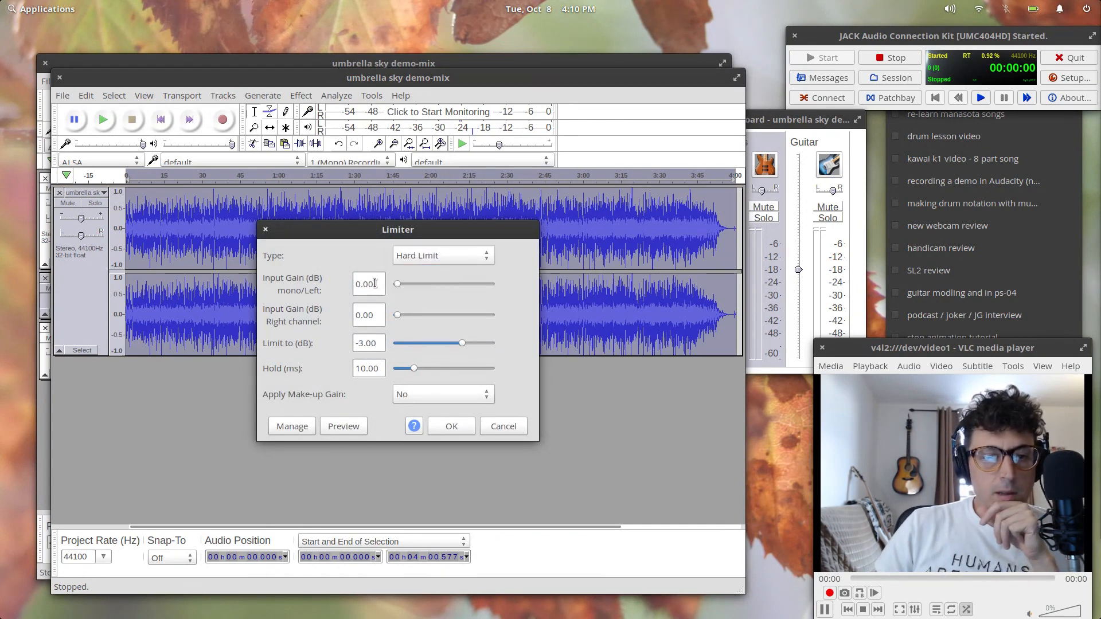
Set the limiter's input gain to 1.7 dB for both the left and right channels
drag(374, 283, 311, 284)
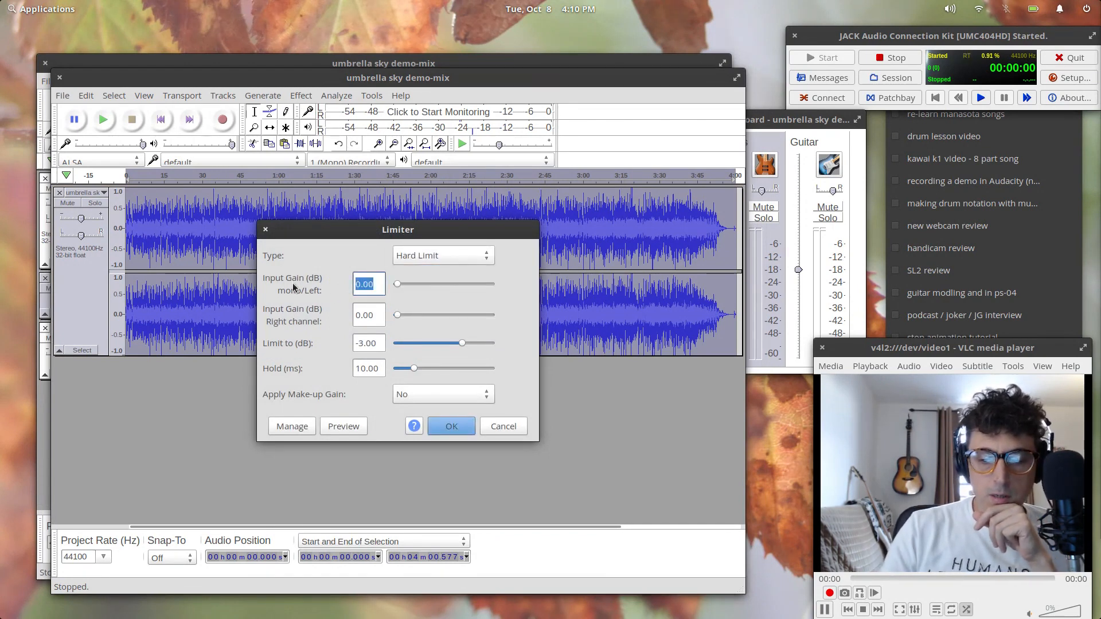
text(1)
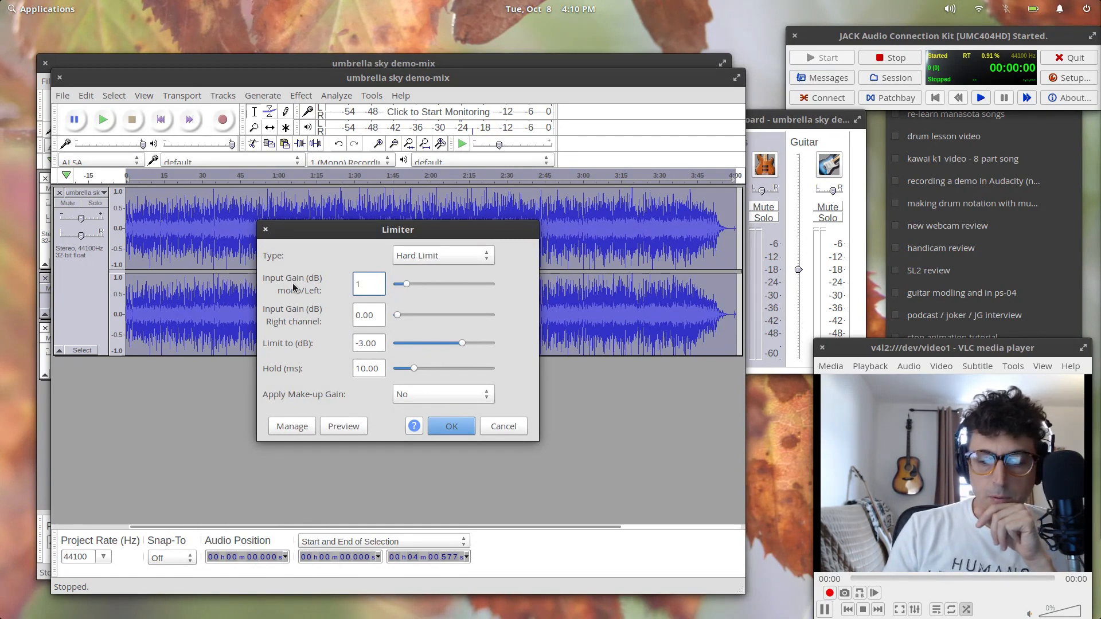
text(.7)
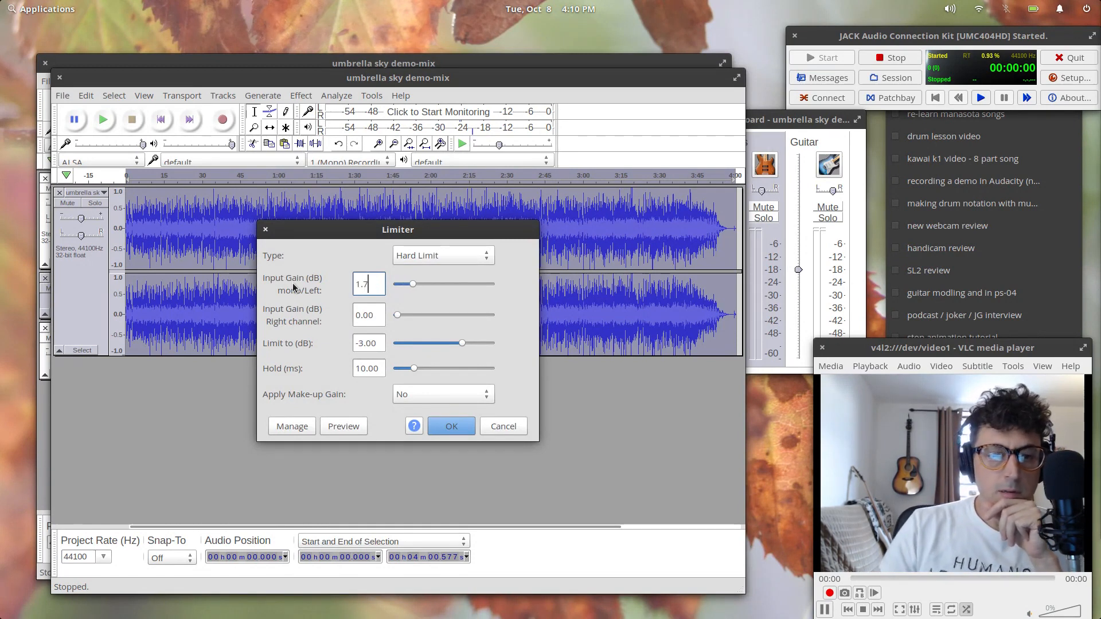
drag(376, 315, 332, 317)
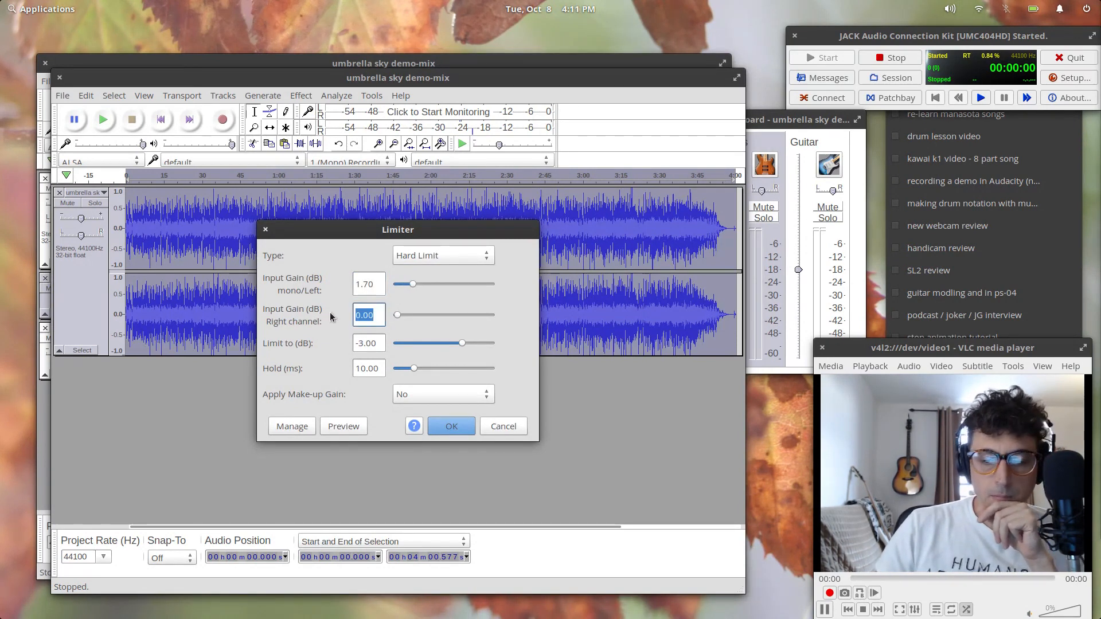
text(1.7)
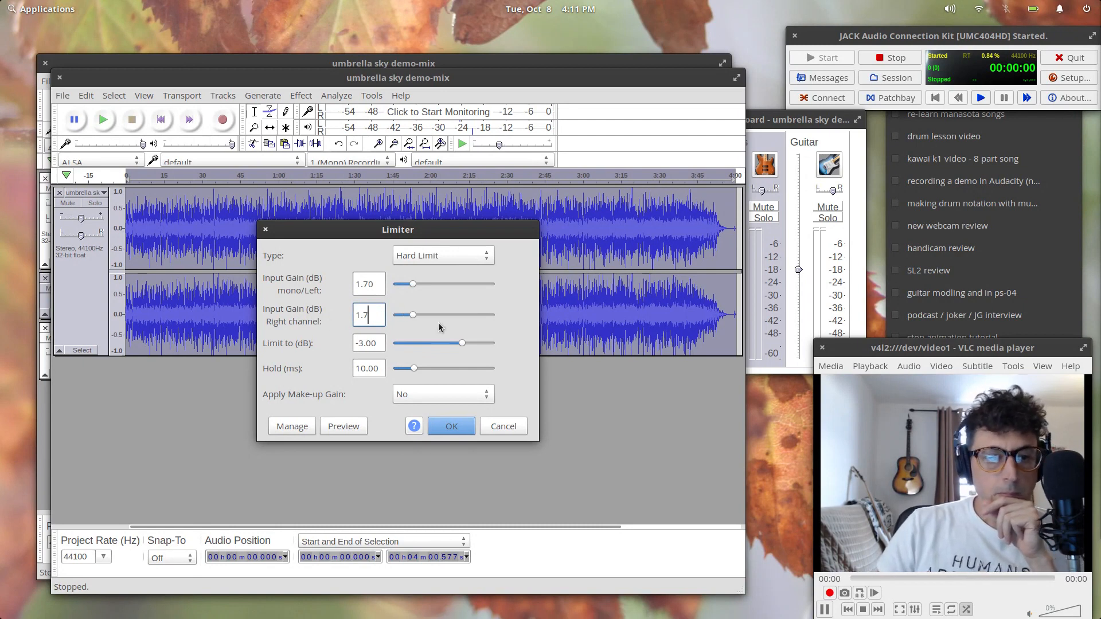
click(381, 284)
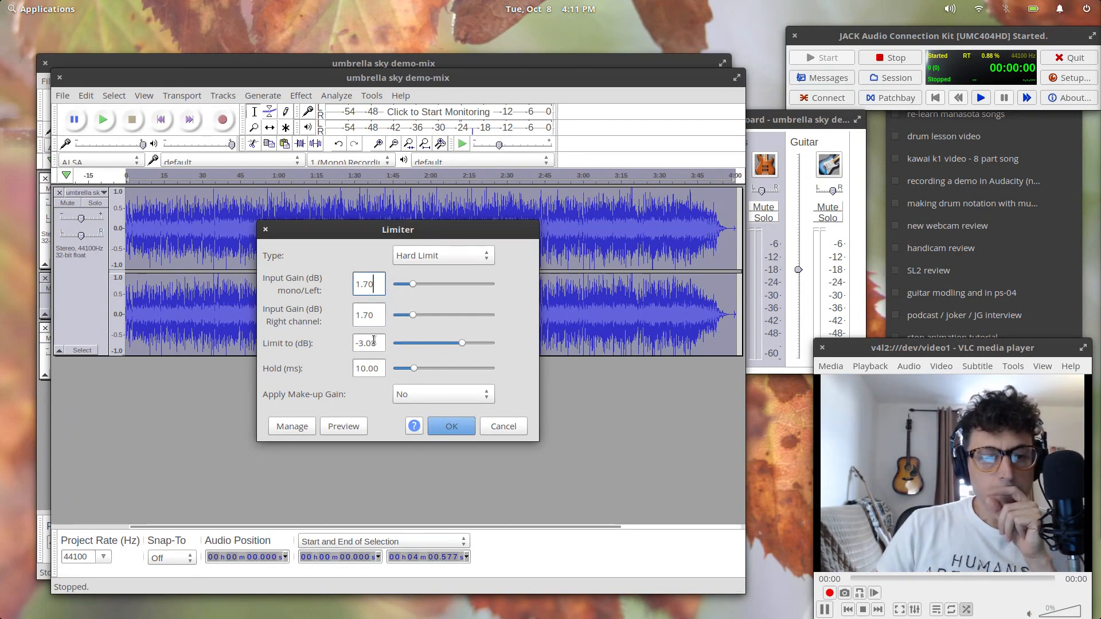
Set the limit to 0 dB, apply the limiter with a 10 ms hold and no make-up gain, and audition the result from about 0:49
drag(376, 345, 336, 340)
text(0)
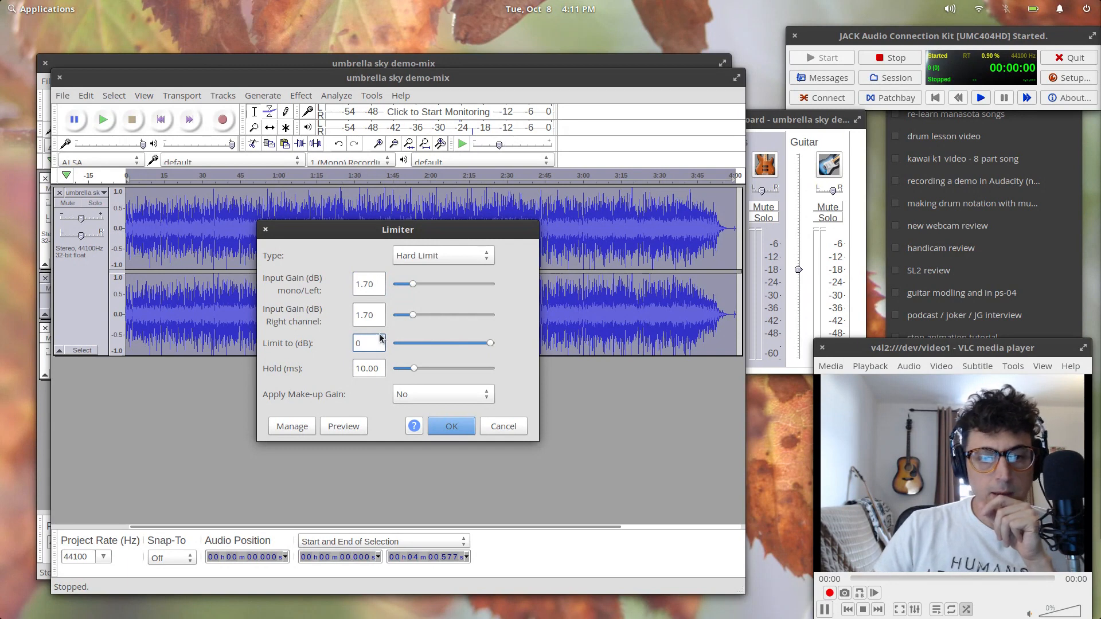
click(383, 315)
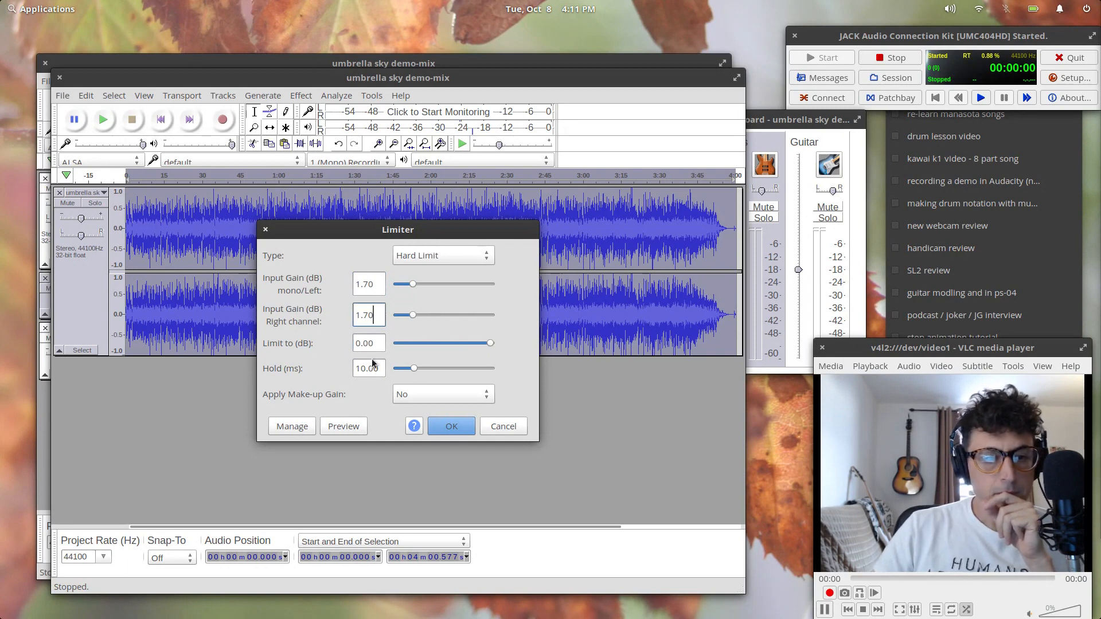
click(450, 426)
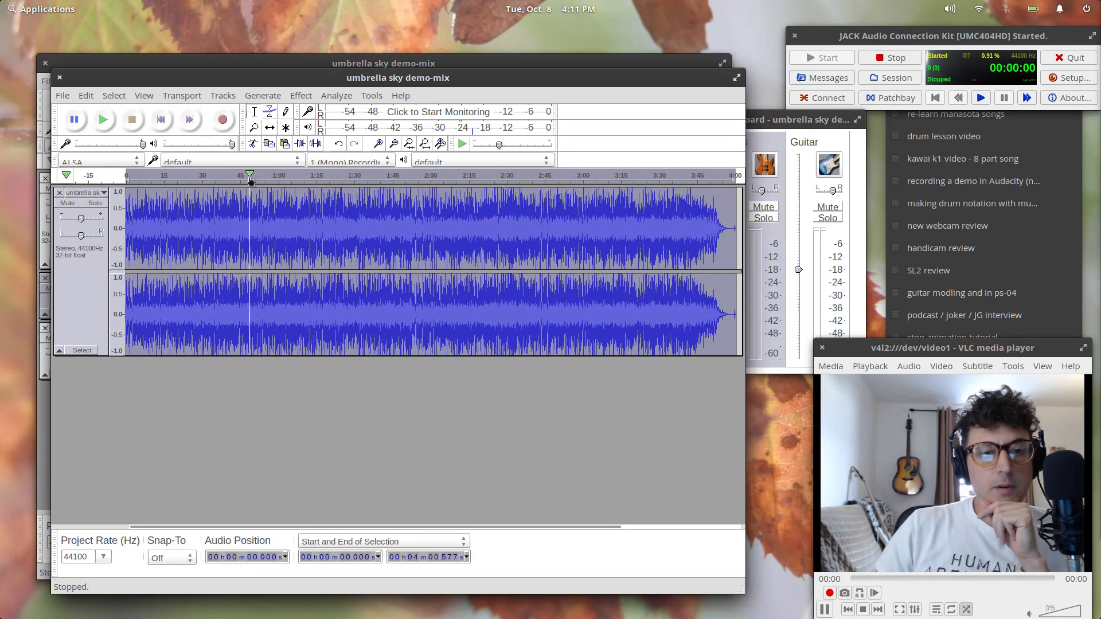
click(251, 177)
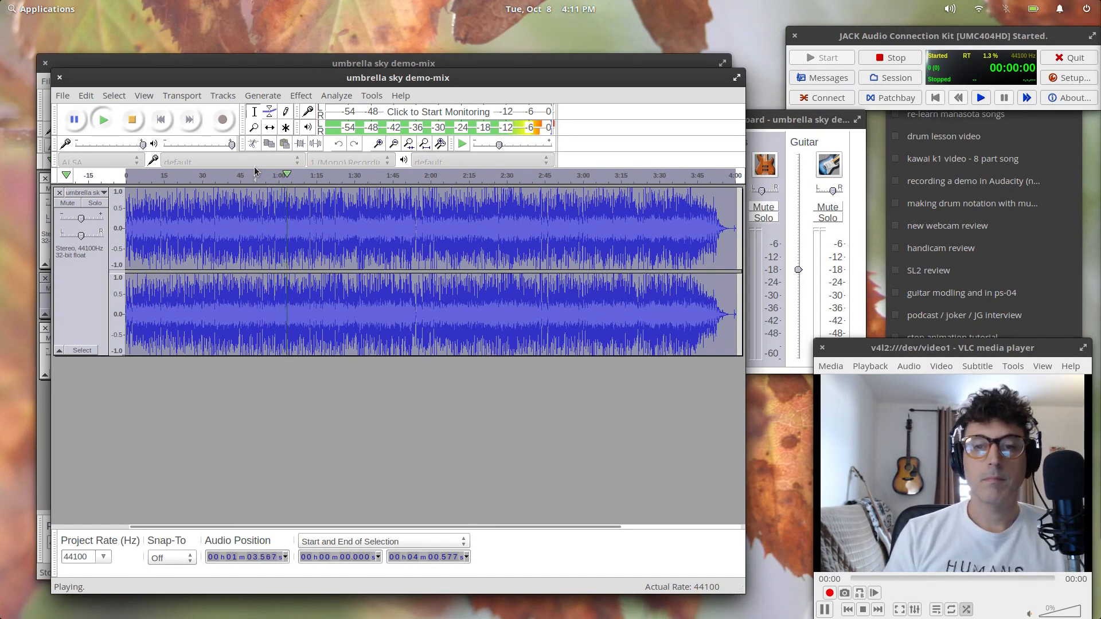
click(132, 119)
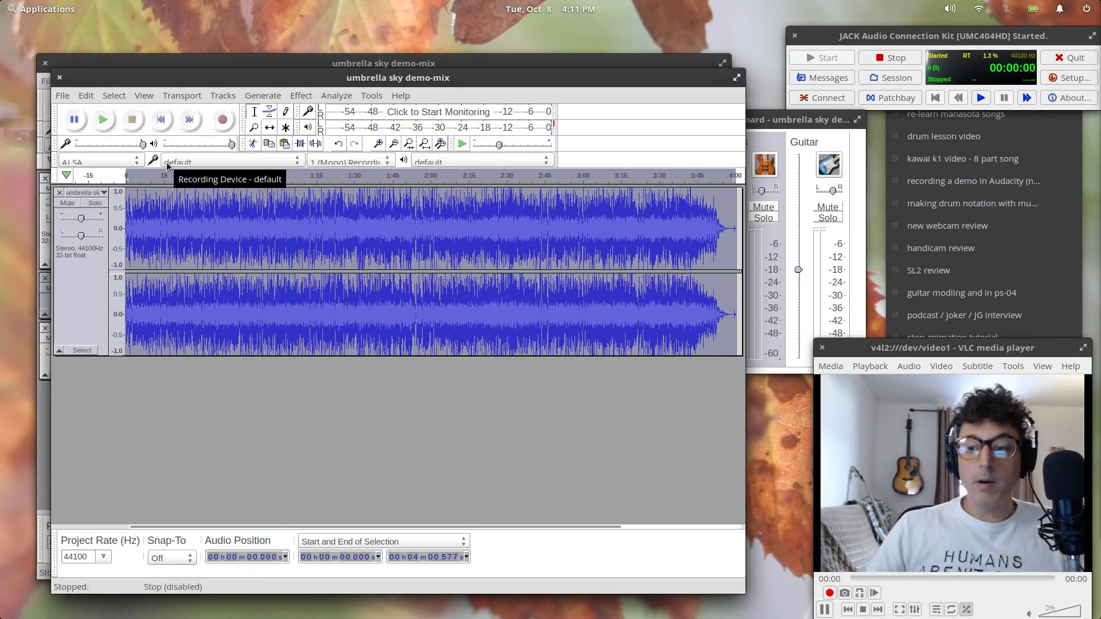